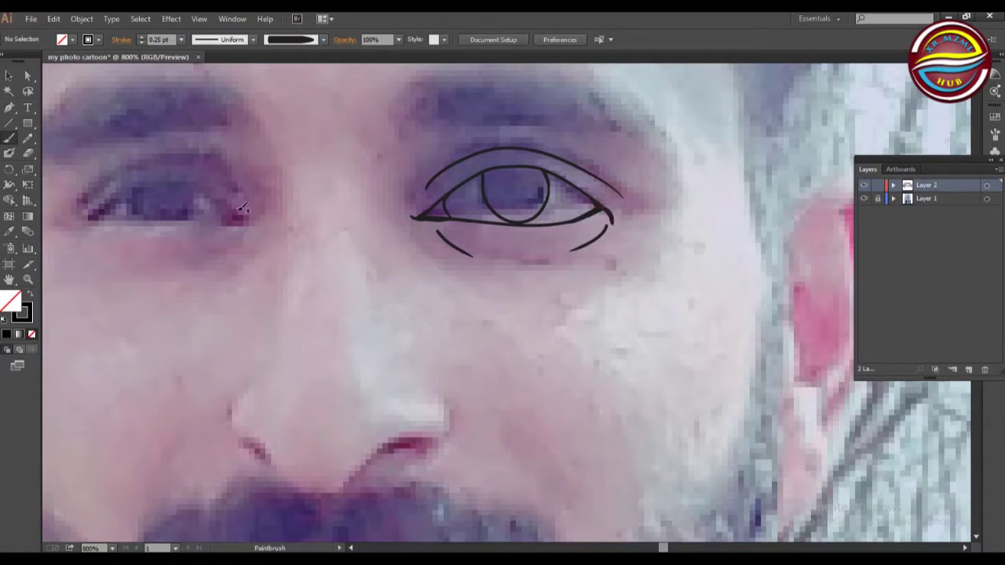
Outline the photo's left eye with brush strokes for the outer corner, upper lid crease and two under-eye lines.
mouse_move(83, 202)
mouse_down()
mouse_move(65, 234)
mouse_move(214, 229)
mouse_move(61, 231)
mouse_up()
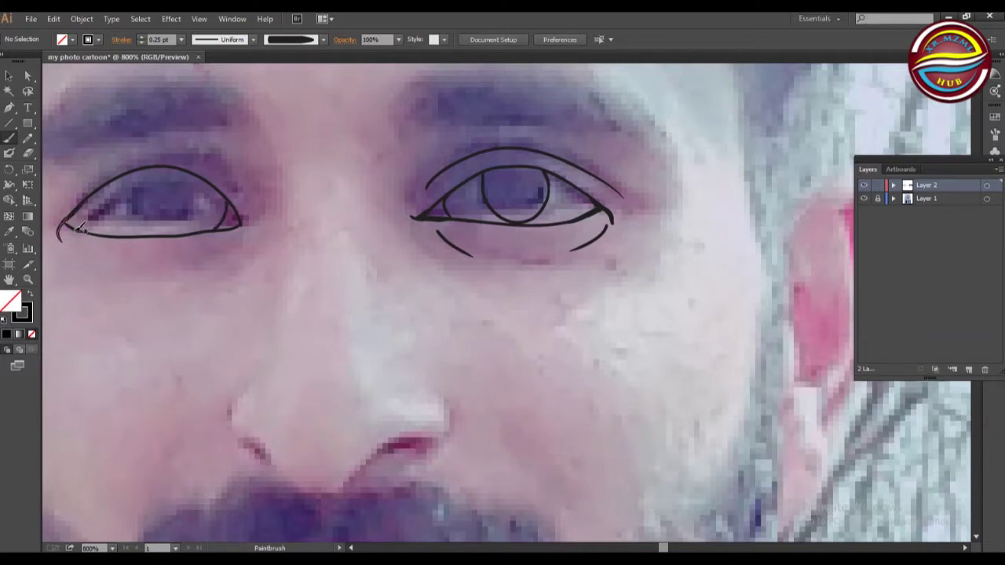
drag(86, 185, 55, 208)
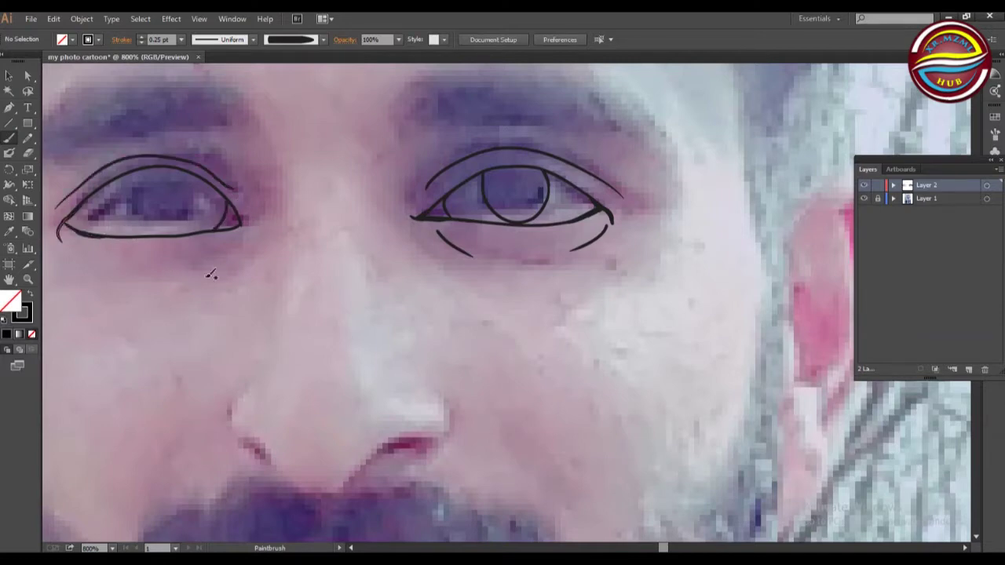
mouse_move(244, 208)
mouse_down()
mouse_move(248, 216)
mouse_move(198, 264)
mouse_up()
drag(68, 239, 105, 263)
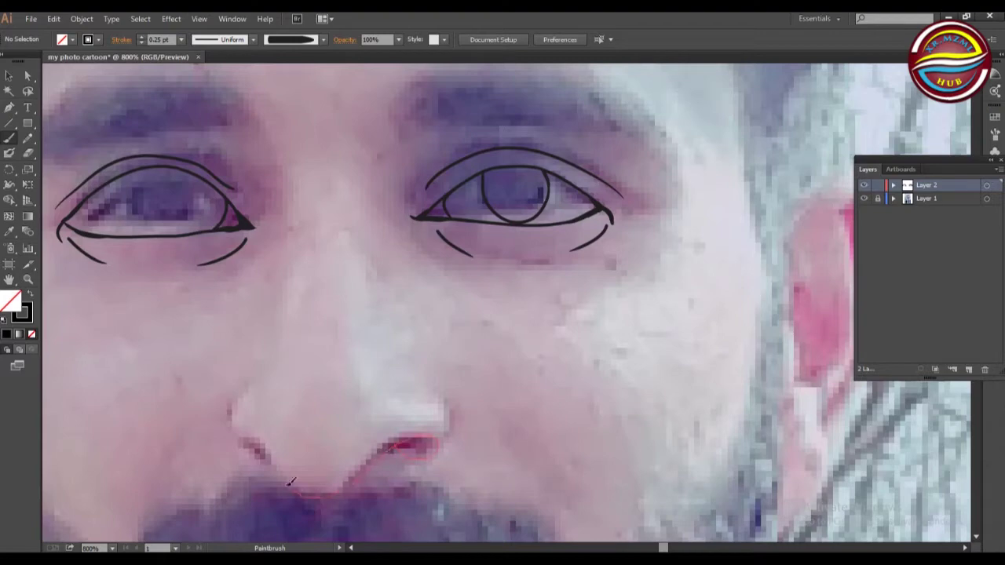
Paint the nose outline with a curved base line looping around both nostrils and one curve for each nose wing.
mouse_move(267, 451)
mouse_down()
mouse_move(423, 452)
mouse_move(306, 489)
mouse_move(247, 451)
mouse_move(430, 461)
mouse_move(385, 455)
mouse_move(292, 483)
mouse_move(254, 438)
mouse_move(424, 457)
mouse_up()
key(ctrl+z)
key(ctrl+z)
key(ctrl+z)
mouse_move(413, 441)
mouse_down()
mouse_move(289, 481)
mouse_move(248, 450)
mouse_up()
key(ctrl+z)
key(ctrl+shift+z)
drag(432, 387, 433, 463)
drag(246, 394, 241, 465)
Paint a short crease line at the inner end of each eyebrow, deleting and redrawing the one above the photo's right eye.
drag(371, 117, 383, 174)
drag(270, 110, 287, 167)
click(9, 76)
key(ctrl+z)
key(ctrl+shift+z)
key(Delete)
click(9, 138)
drag(384, 111, 382, 167)
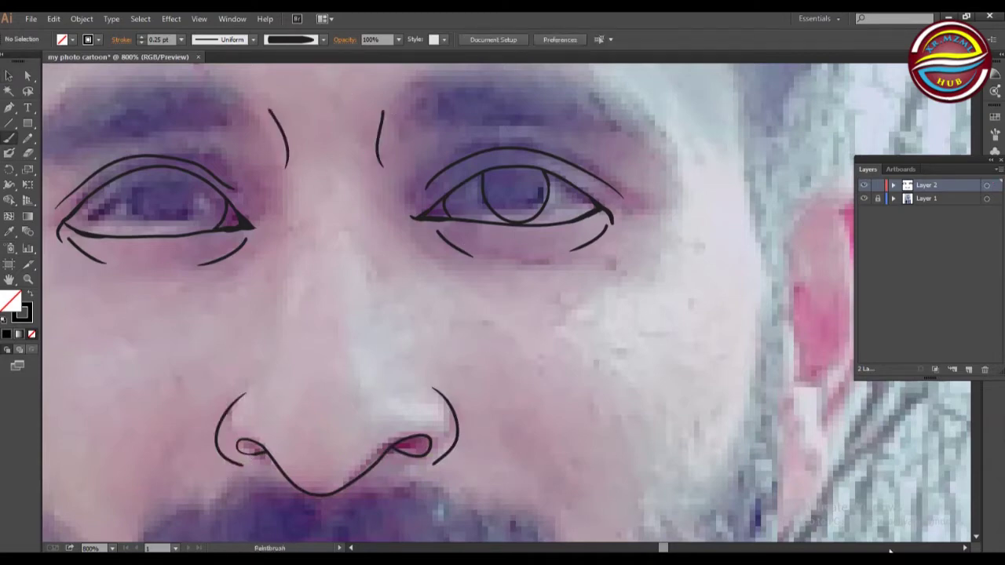
Fill both nostrils with freehand Pencil shapes that have a solid black fill.
click(965, 548)
click(27, 139)
mouse_move(226, 443)
mouse_down()
mouse_move(238, 452)
mouse_move(227, 441)
mouse_up()
click(73, 39)
click(30, 62)
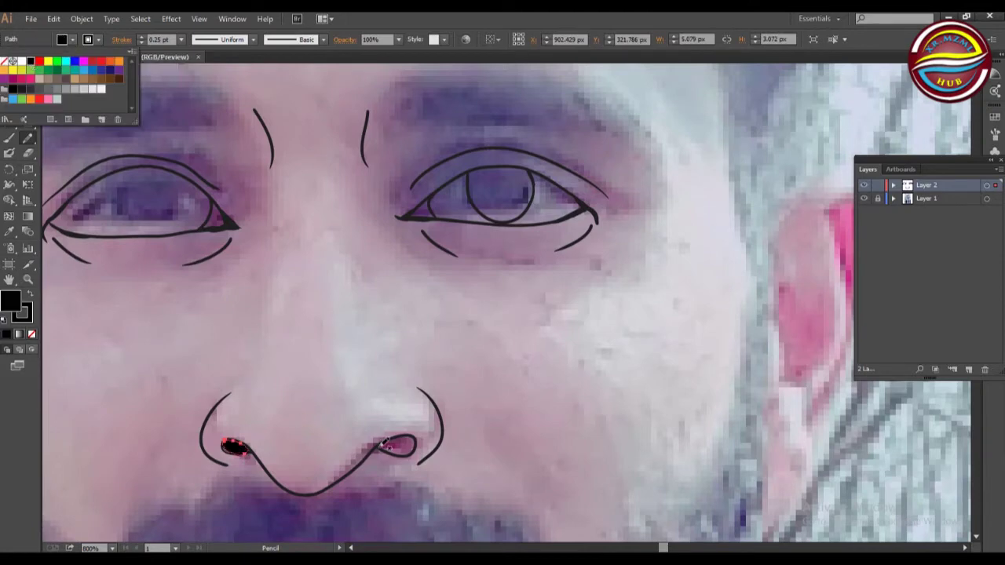
mouse_move(382, 446)
mouse_down()
mouse_move(418, 452)
mouse_move(383, 445)
mouse_up()
mouse_move(225, 447)
mouse_down()
mouse_move(235, 450)
mouse_move(227, 444)
mouse_up()
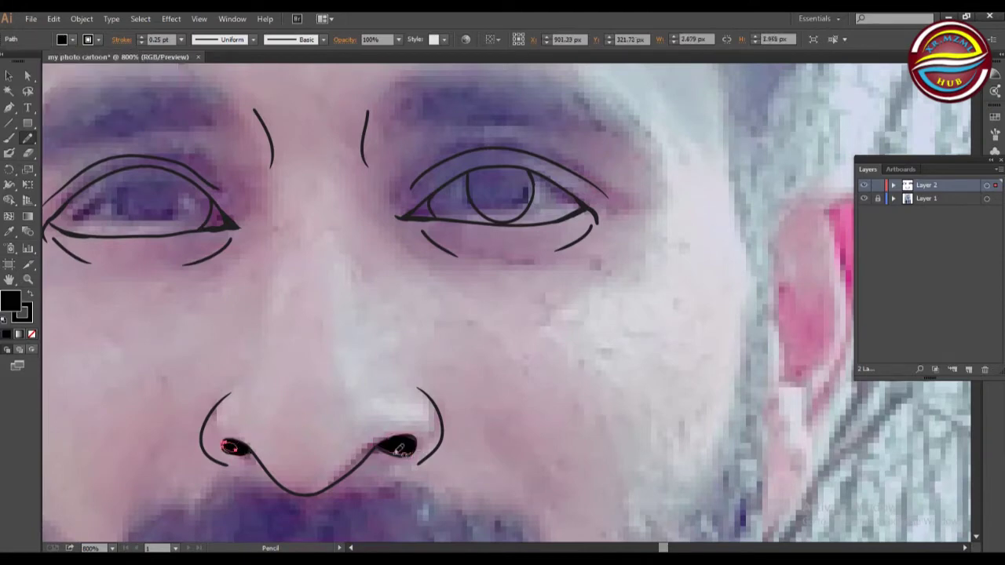
drag(391, 446, 411, 446)
click(10, 138)
click(28, 138)
drag(387, 451, 391, 452)
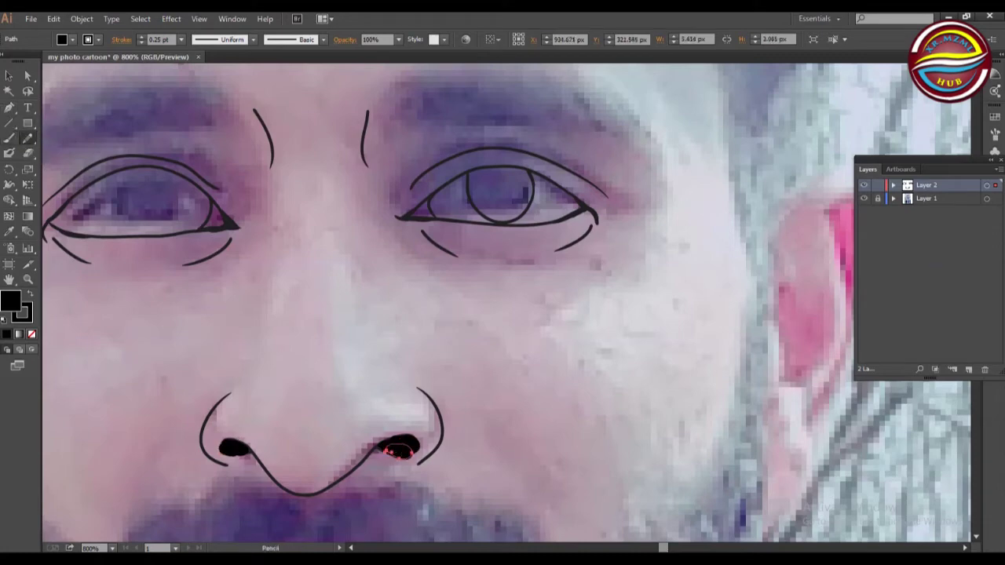
Paint the iris and an inner pupil circle in the photo's left eye with the thick tapered brush.
click(9, 138)
drag(47, 218, 222, 216)
click(321, 40)
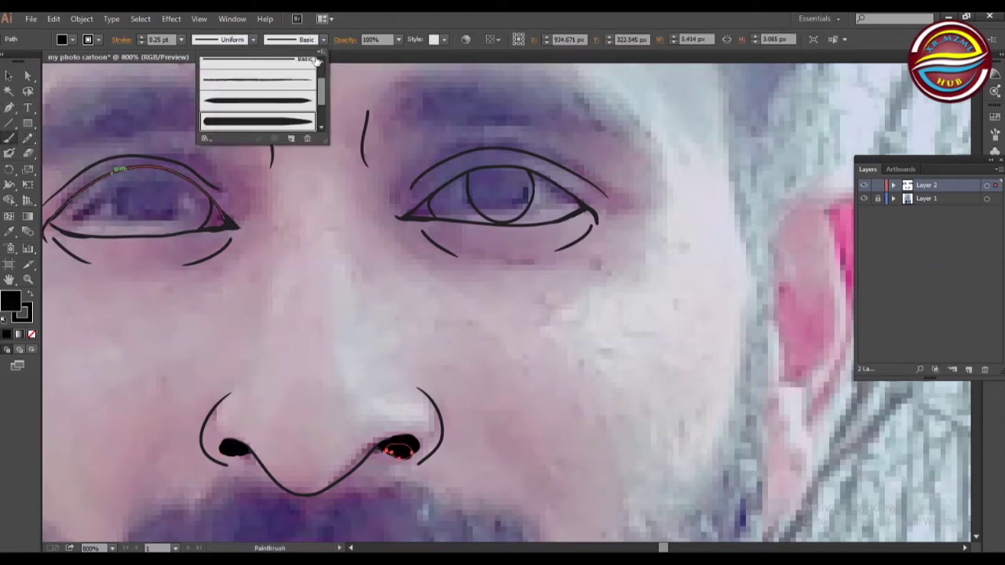
click(257, 122)
key(ctrl+shift+a)
click(322, 40)
click(278, 124)
mouse_move(174, 168)
mouse_down()
mouse_move(114, 205)
mouse_move(168, 174)
mouse_up()
drag(136, 208, 149, 188)
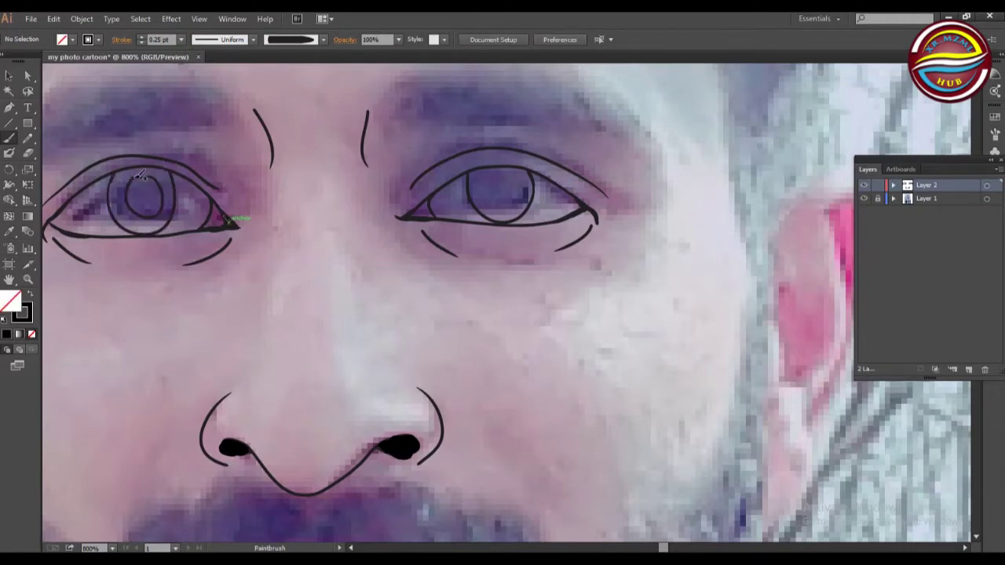
Draw a solid black pupil inside the iris of the photo's right eye with the Pencil.
click(28, 137)
click(66, 43)
click(30, 61)
drag(493, 170, 496, 187)
key(v)
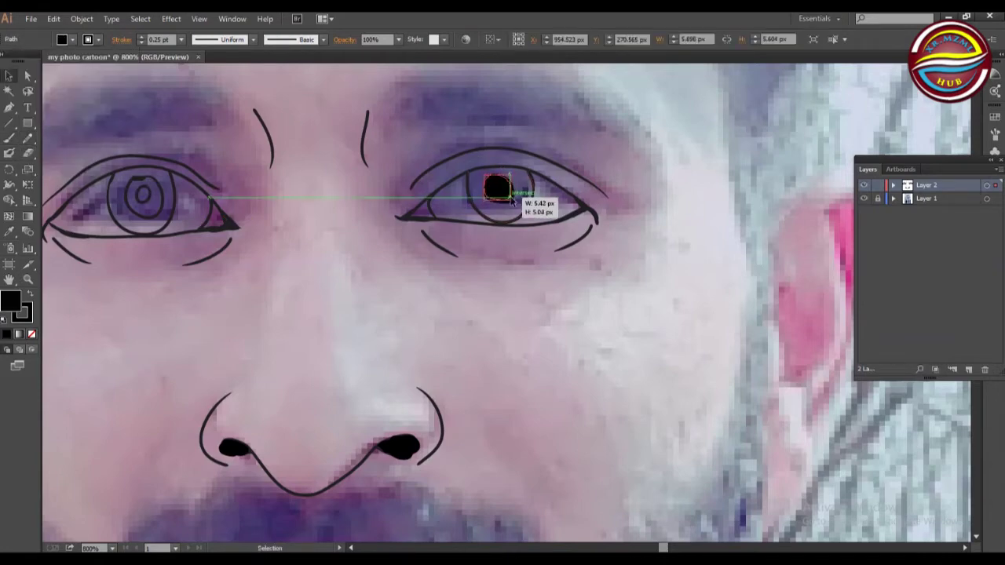
click(744, 333)
Paint the upper rim, inner fold lines and lobe curve of the ear on the photo's right side.
scroll(745, 333, down, 1)
scroll(744, 333, right, 4)
key(b)
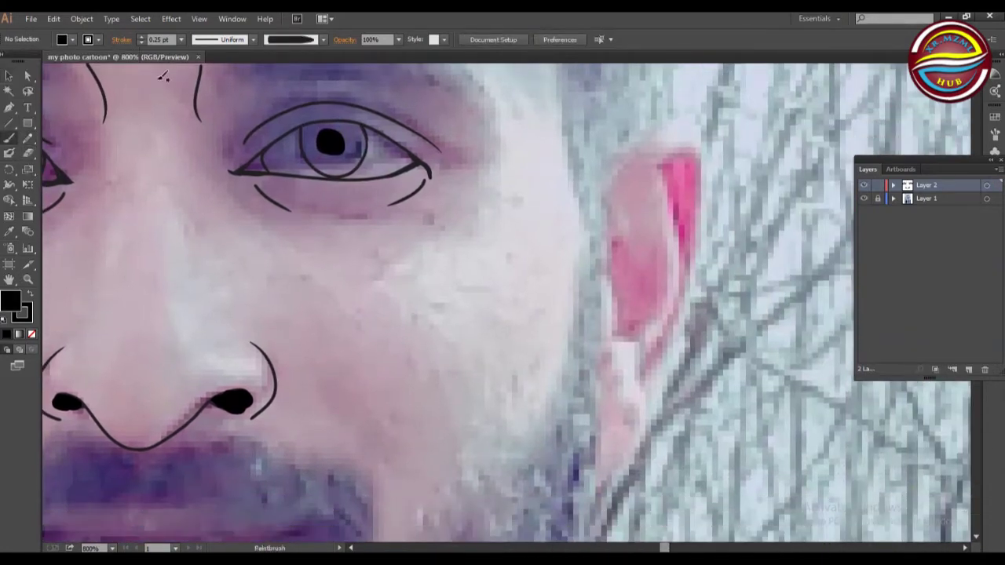
drag(620, 221, 671, 157)
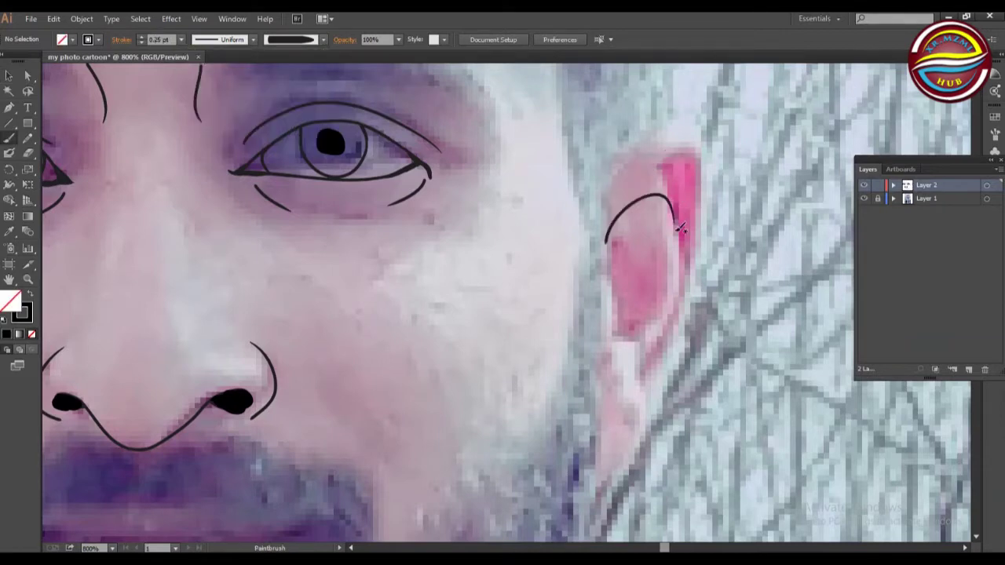
mouse_move(610, 209)
mouse_down()
mouse_move(682, 175)
mouse_move(640, 339)
mouse_move(629, 296)
mouse_up()
drag(619, 218, 651, 257)
key(ctrl+z)
drag(620, 199, 656, 260)
mouse_move(677, 205)
mouse_down()
mouse_move(636, 390)
mouse_move(610, 429)
mouse_up()
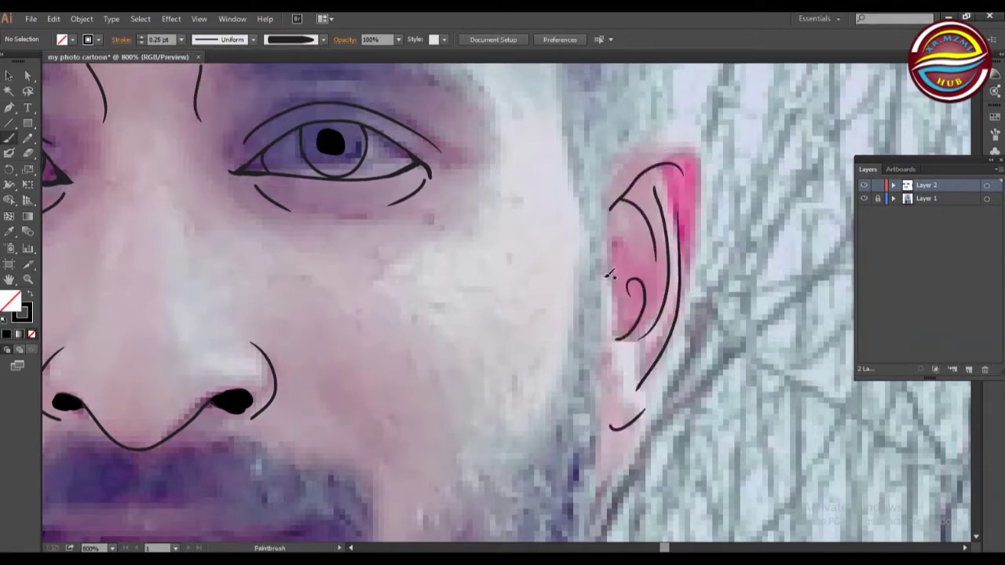
Paint the ear's outer contour down to the lobe and add the short detail lines at its inner edge.
drag(614, 272, 605, 352)
mouse_move(707, 174)
mouse_down()
mouse_move(603, 214)
mouse_move(628, 149)
mouse_move(691, 321)
mouse_move(599, 463)
mouse_up()
drag(647, 442, 645, 444)
drag(610, 227, 628, 179)
drag(618, 239, 631, 264)
Select all strokes of the finished ear and create a mirrored copy with Reflect.
click(9, 77)
drag(577, 103, 738, 493)
right_click(686, 290)
mouse_move(731, 442)
click(613, 487)
click(835, 434)
Move the mirrored ear to the opposite side of the head and nudge it up into place beside the face.
click(351, 548)
key(Right)
key(Right)
key(Right)
key(Right)
key(Right)
key(Right)
key(Right)
key(Right)
key(Right)
key(Right)
key(Right)
key(Up)
key(Up)
key(Up)
key(Up)
key(Up)
key(Up)
key(Up)
key(Up)
key(Up)
key(Up)
click(772, 490)
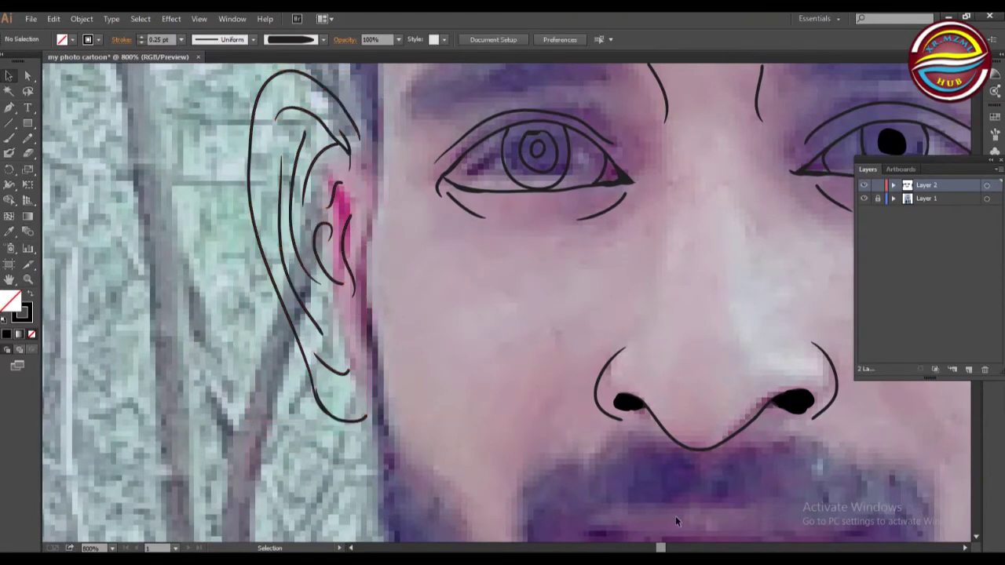
Hide the photo on Layer 1 and close the gaps in both nostrils with black-filled Pencil shapes.
scroll(772, 490, down, 5)
click(864, 198)
key(n)
mouse_move(640, 205)
mouse_down()
mouse_move(632, 206)
mouse_move(640, 208)
mouse_up()
click(73, 40)
click(33, 56)
drag(774, 205, 800, 212)
drag(621, 204, 640, 208)
Smooth out the kink in the nose's lower contour and show the photo on Layer 1 again.
drag(704, 250, 744, 232)
key(v)
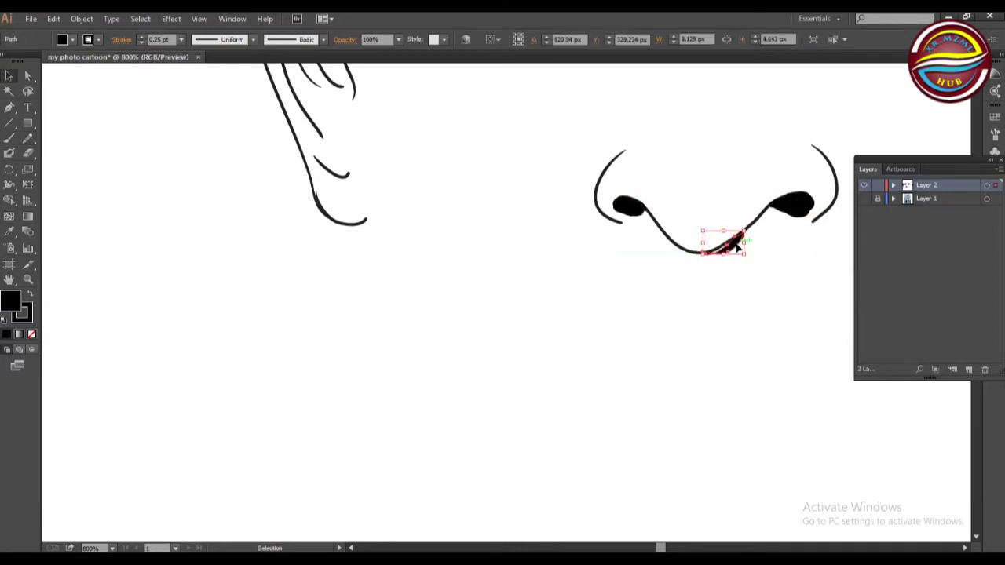
key(ctrl+a)
key(a)
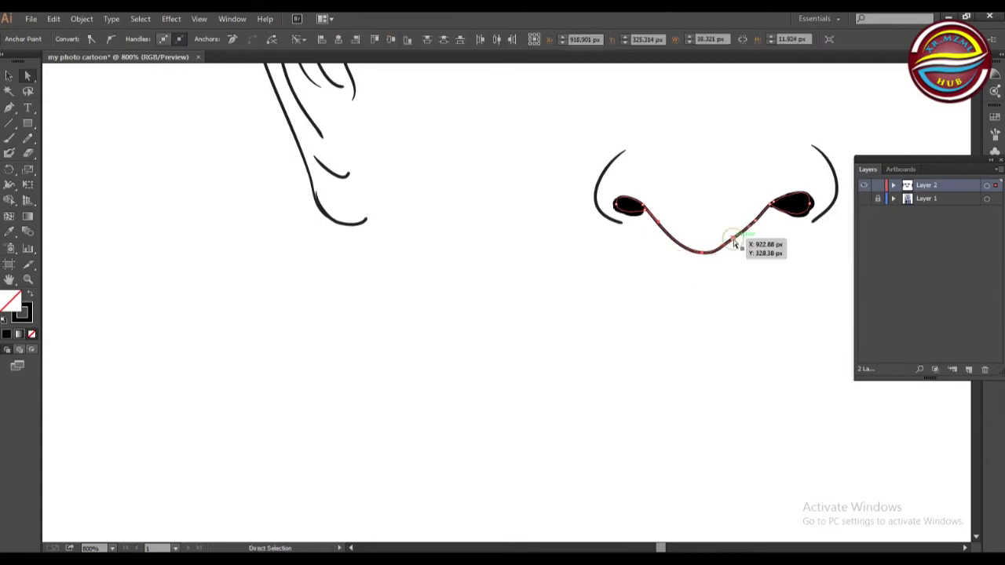
key(v)
click(351, 198)
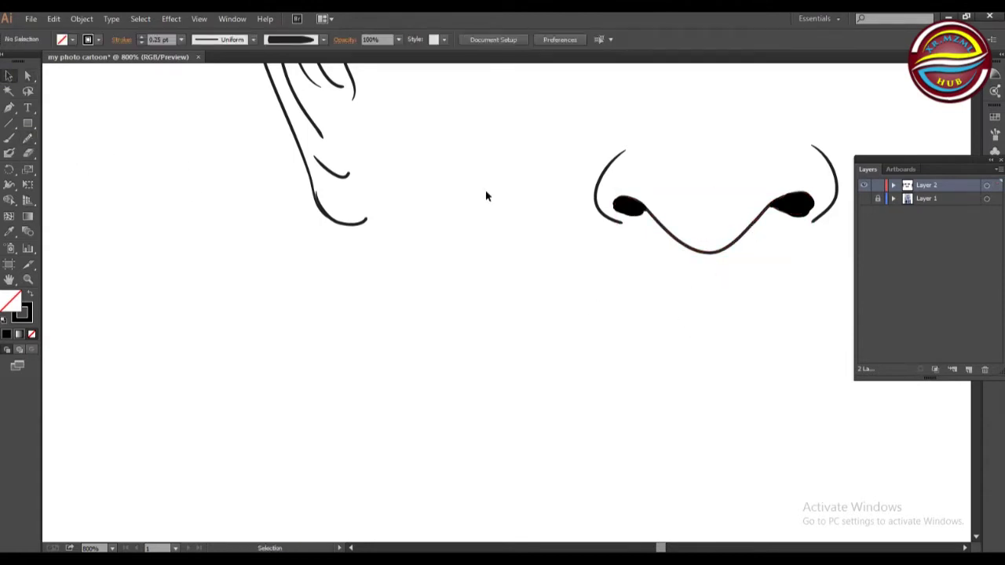
click(864, 197)
key(b)
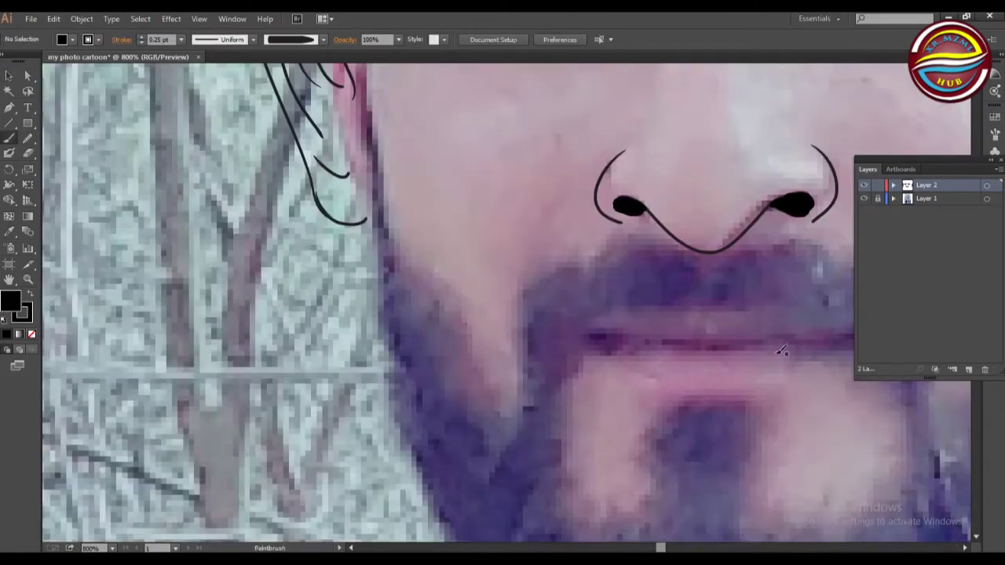
drag(173, 252, 235, 264)
key(ctrl+z)
mouse_move(660, 346)
mouse_down()
mouse_move(709, 340)
mouse_move(755, 351)
mouse_up()
key(ctrl+z)
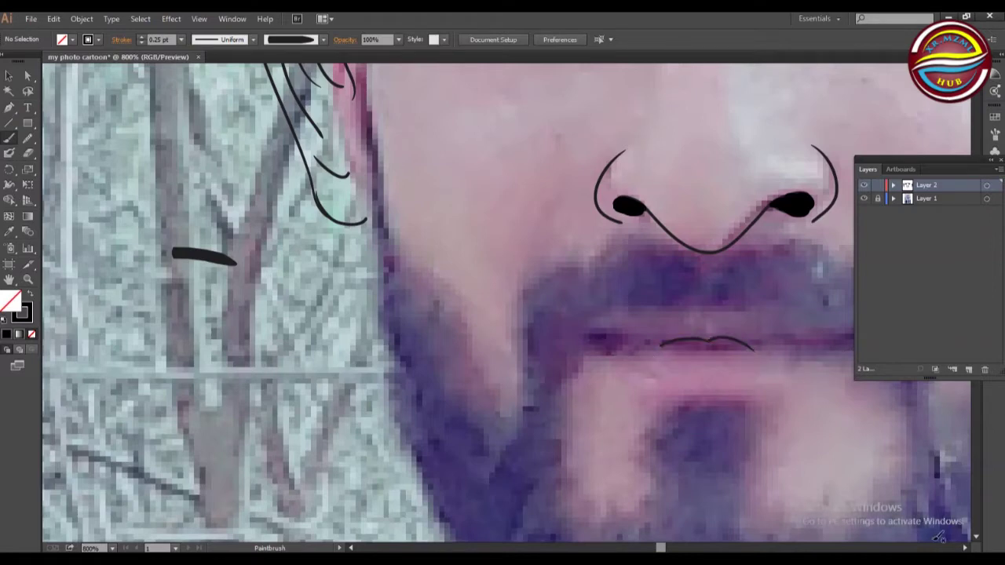
drag(647, 359, 498, 354)
drag(421, 341, 509, 309)
drag(671, 312, 738, 347)
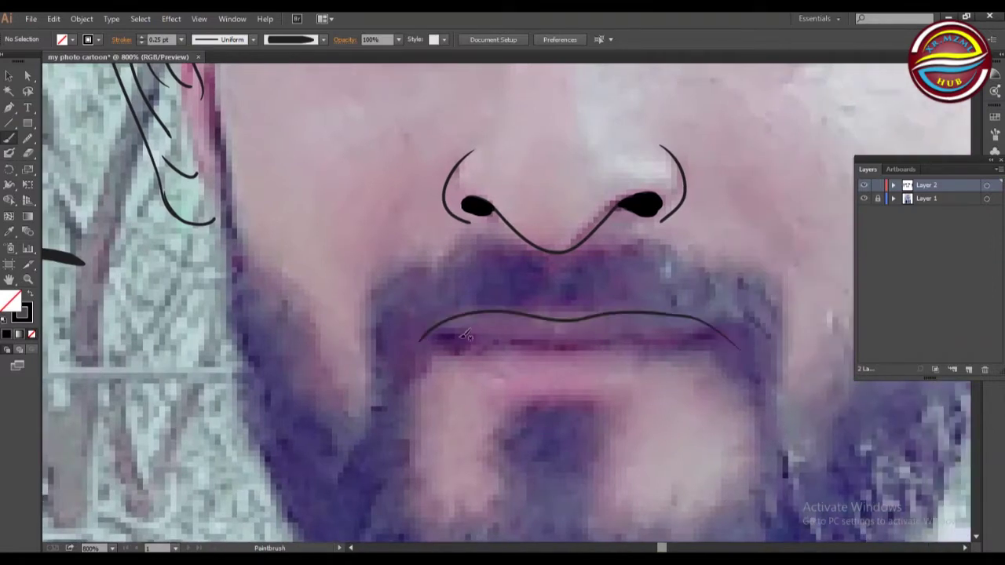
drag(424, 341, 719, 339)
key(ctrl+z)
key(ctrl+z)
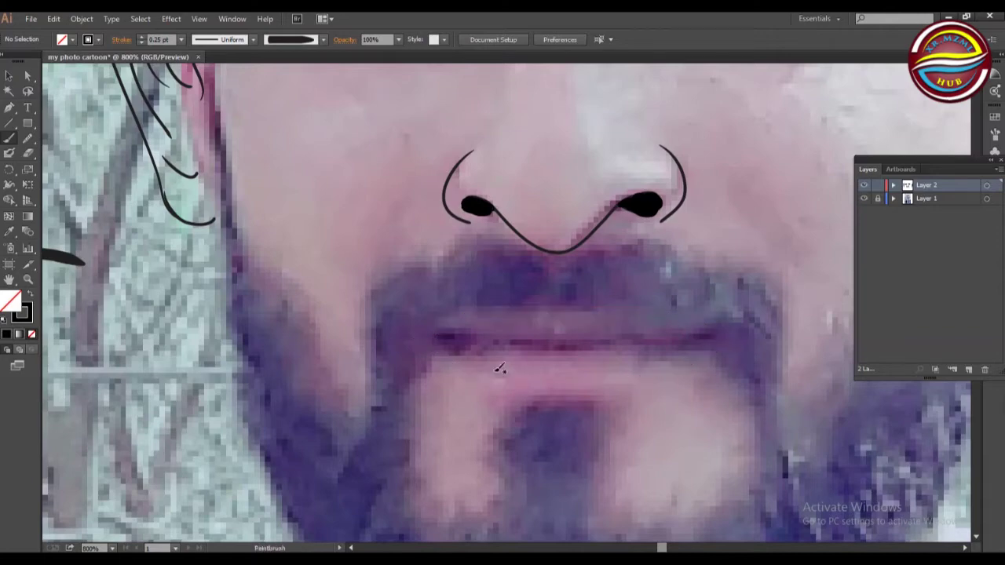
drag(744, 347, 739, 347)
drag(428, 340, 719, 342)
drag(534, 350, 625, 350)
key(ctrl+z)
key(ctrl+z)
key(ctrl+z)
key(ctrl+z)
Paint the upper and lower lip contours and the parting line between them, joining them at the mouth corners.
mouse_move(437, 337)
mouse_down()
mouse_move(623, 347)
mouse_move(719, 333)
mouse_up()
drag(526, 344, 615, 344)
mouse_move(438, 338)
mouse_down()
mouse_move(648, 315)
mouse_move(708, 334)
mouse_up()
mouse_move(445, 338)
mouse_down()
mouse_move(652, 376)
mouse_move(719, 335)
mouse_up()
drag(452, 332, 624, 343)
drag(721, 332, 722, 333)
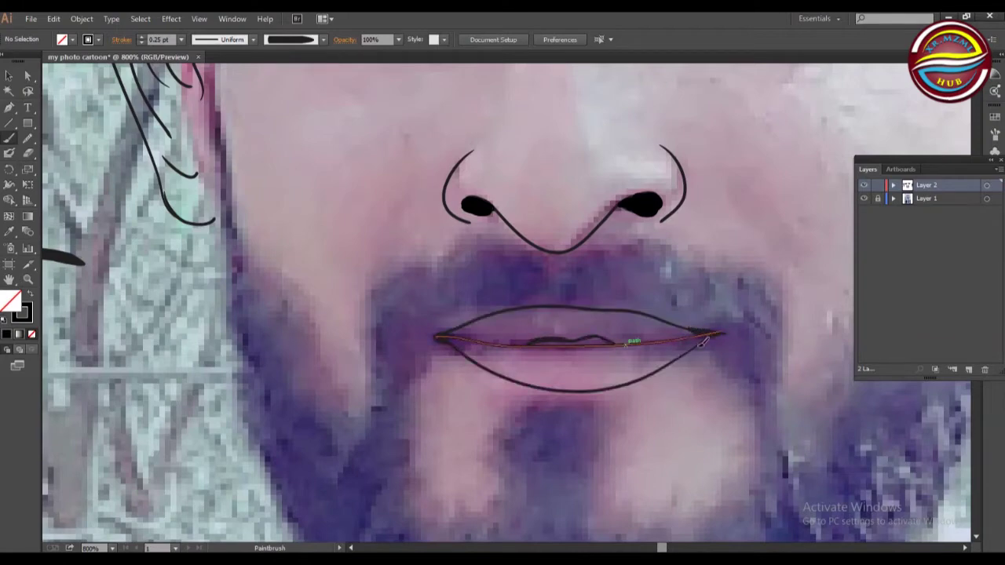
Thicken the middle of the mouth's parting line, the lip corners and the lower lip's bottom edge with extra strokes.
drag(531, 341, 614, 342)
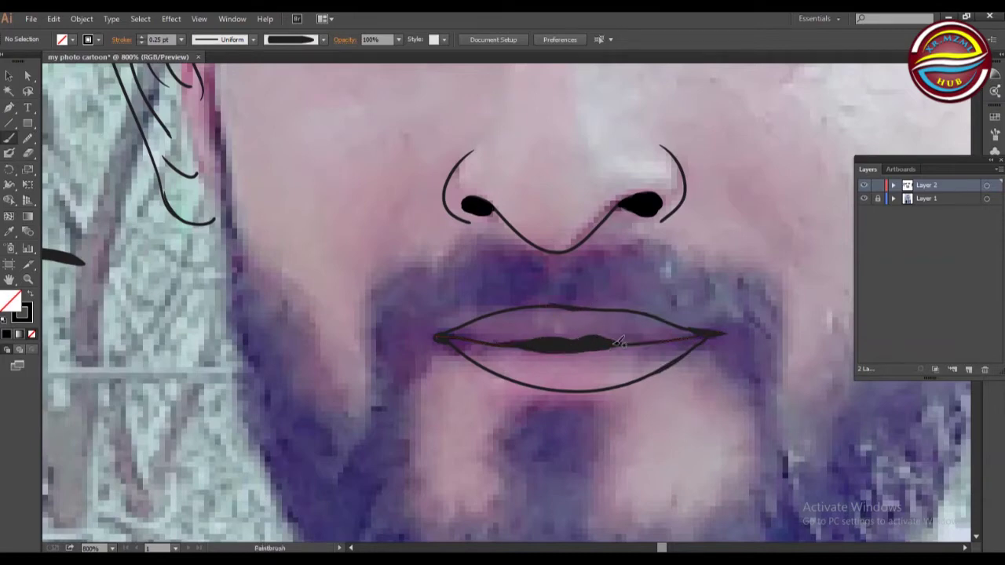
drag(694, 350, 693, 351)
drag(565, 393, 608, 389)
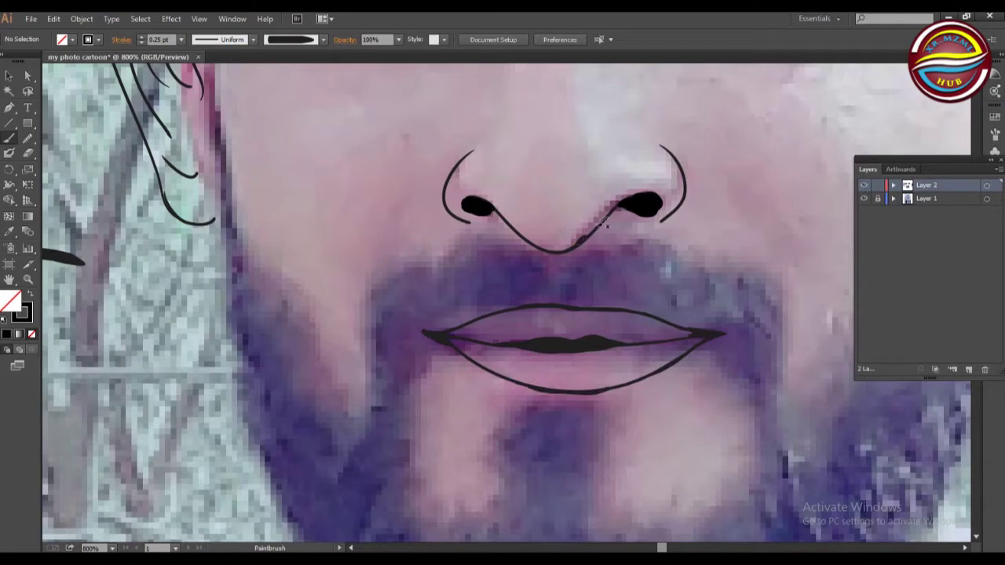
click(864, 199)
click(864, 199)
click(28, 137)
drag(463, 250, 373, 306)
click(72, 40)
click(36, 61)
mouse_move(464, 274)
mouse_down()
mouse_move(472, 238)
mouse_move(544, 255)
mouse_up()
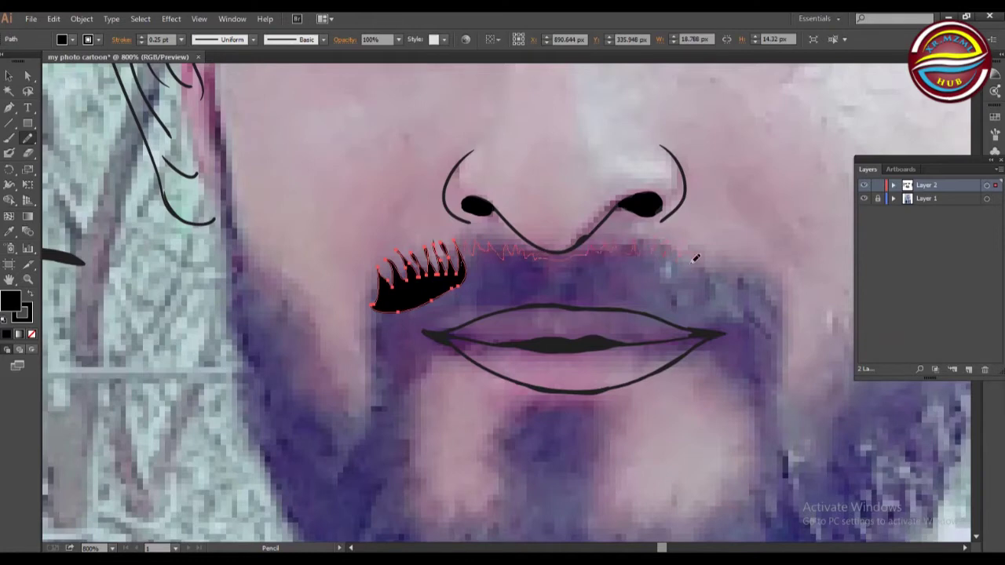
drag(581, 292, 475, 262)
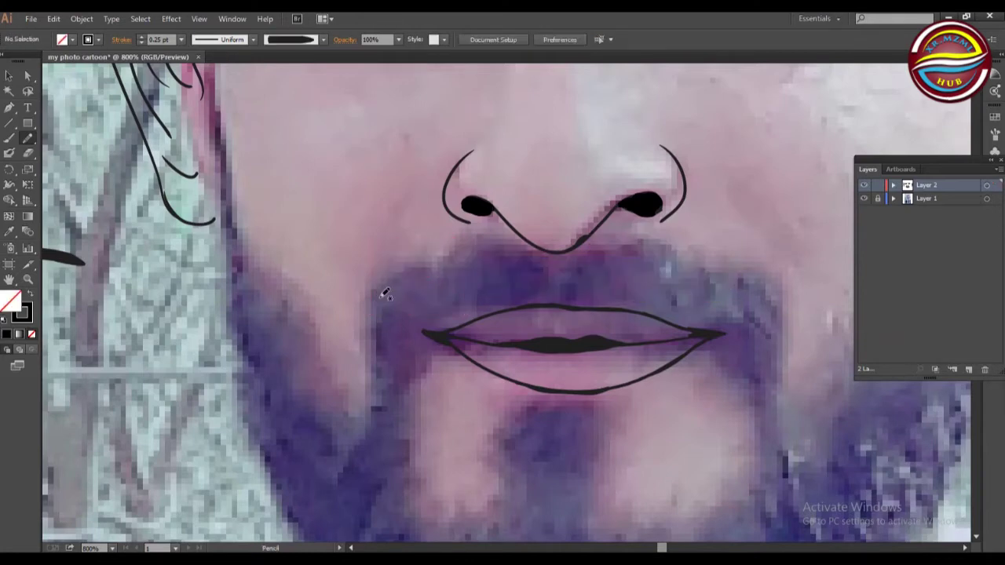
ctrl+click(369, 359)
Draw the moustache's end at the photo's left with jagged hair edges running past the mouth corner, and fill it black.
mouse_move(456, 243)
mouse_down()
mouse_move(455, 318)
mouse_move(429, 346)
mouse_up()
drag(370, 362, 450, 235)
click(73, 39)
click(40, 69)
Draw the opposite moustache end and the middle section above the upper lip as jagged black shapes, closing the remaining gap.
drag(660, 237, 668, 237)
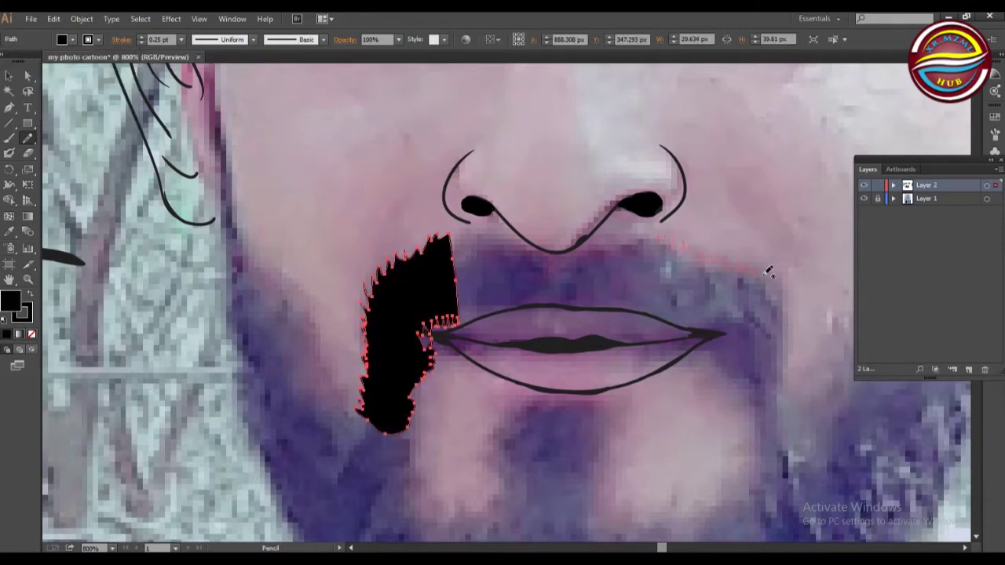
mouse_move(742, 369)
mouse_down()
mouse_move(724, 334)
mouse_move(652, 292)
mouse_move(659, 239)
mouse_up()
mouse_move(456, 323)
mouse_down()
mouse_move(542, 298)
mouse_move(643, 310)
mouse_up()
drag(604, 231, 552, 244)
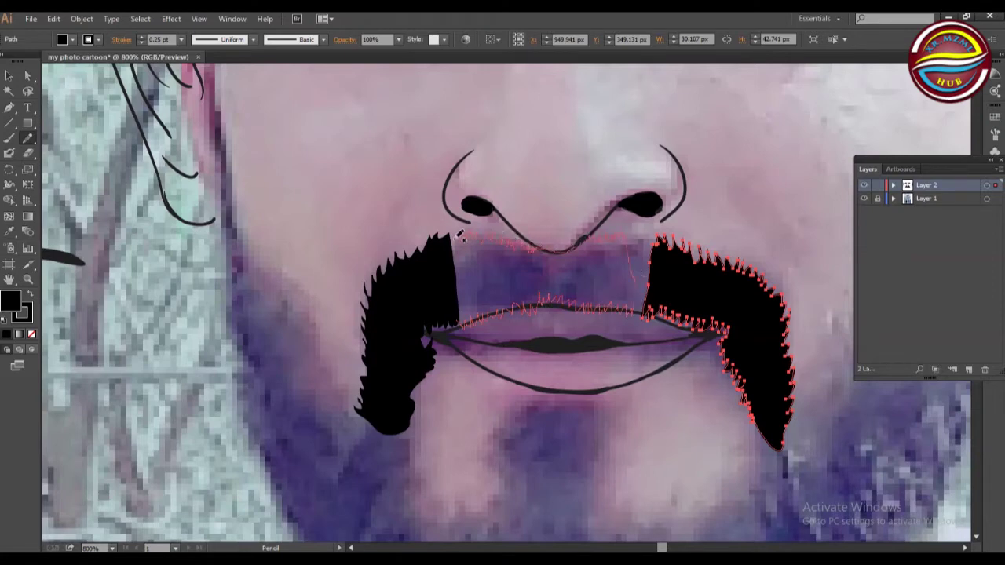
drag(464, 237, 457, 314)
ctrl+click(632, 245)
mouse_move(658, 263)
mouse_down()
mouse_move(640, 314)
mouse_move(625, 229)
mouse_up()
Draw the beard section along the cheek at the photo's right as a jagged black shape ending at the moustache.
key(z)
alt+click(598, 240)
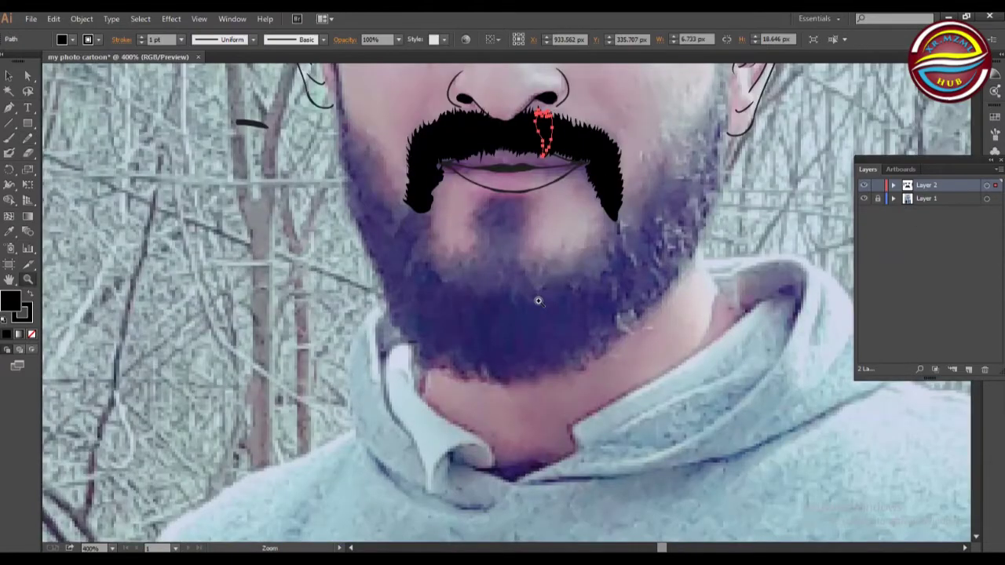
click(538, 301)
scroll(644, 310, up, 3)
key(n)
mouse_move(699, 235)
mouse_down()
mouse_move(760, 169)
mouse_move(665, 333)
mouse_move(626, 330)
mouse_up()
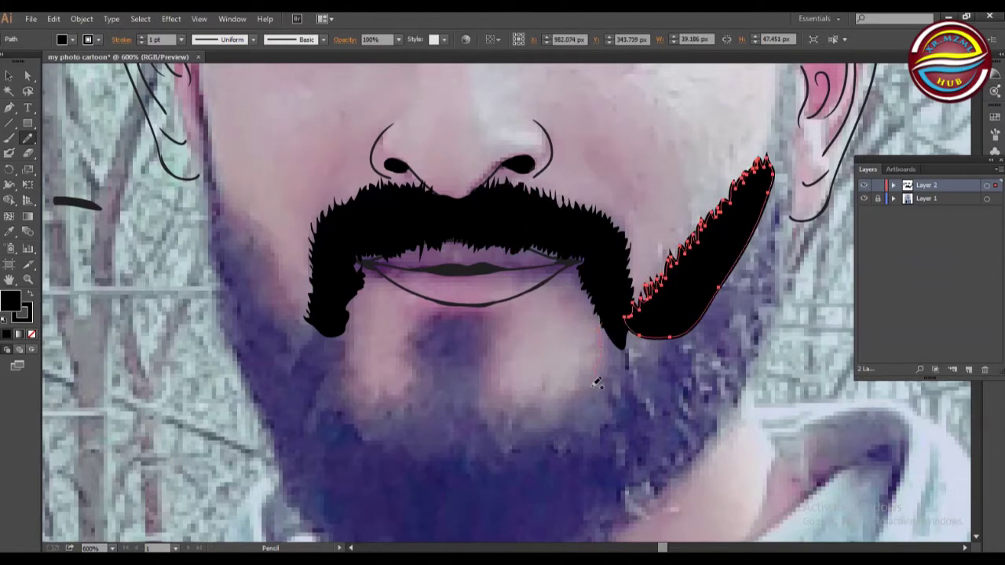
Draw the patch below the lower lip, the beard around the mouth and the jaw at the photo's left as jagged black shapes.
mouse_move(506, 346)
mouse_down()
mouse_move(445, 319)
mouse_move(408, 393)
mouse_up()
drag(347, 320, 310, 330)
drag(289, 515, 628, 336)
key(ctrl+shift+a)
Extend the chin beard down to the neck with a jagged lower edge, and touch up the base of the patch below the lip.
scroll(468, 451, down, 4)
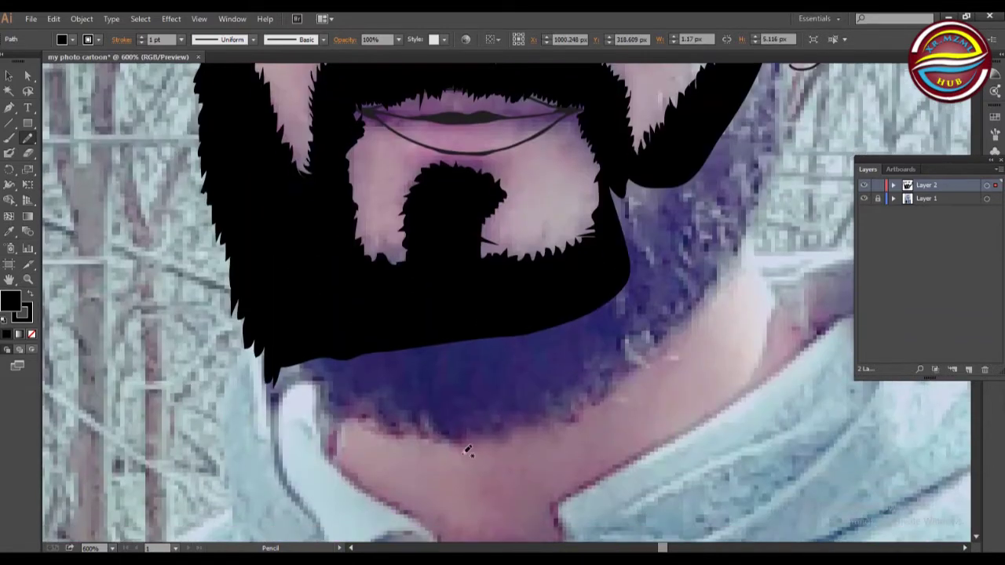
drag(542, 441, 626, 383)
key(ctrl+shift+a)
drag(476, 241, 477, 243)
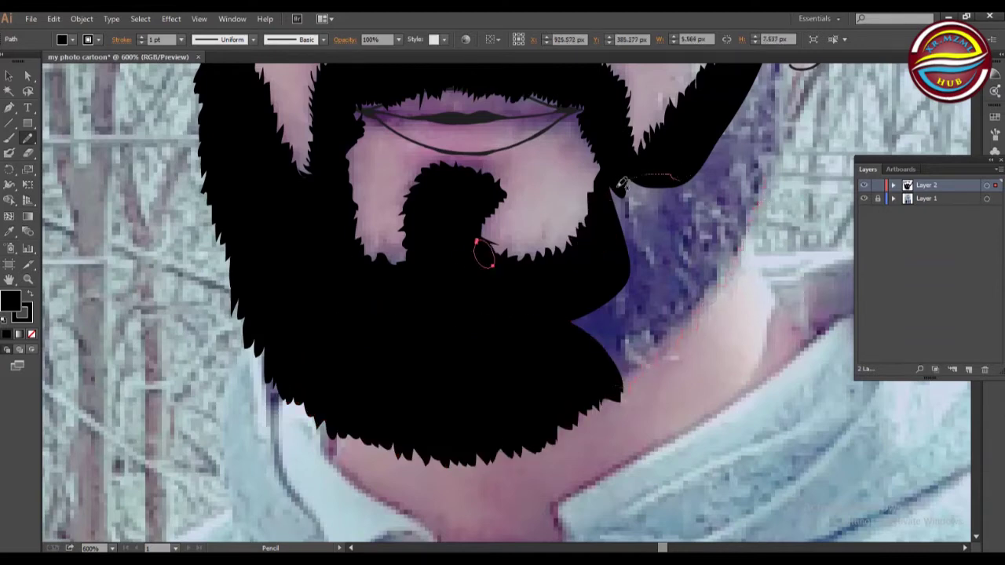
Fill the remaining jaw beard at the photo's right with jagged black shapes from the chin up towards the earlobe.
drag(620, 182, 728, 353)
scroll(729, 353, right, 2)
scroll(628, 408, up, 5)
drag(632, 393, 738, 298)
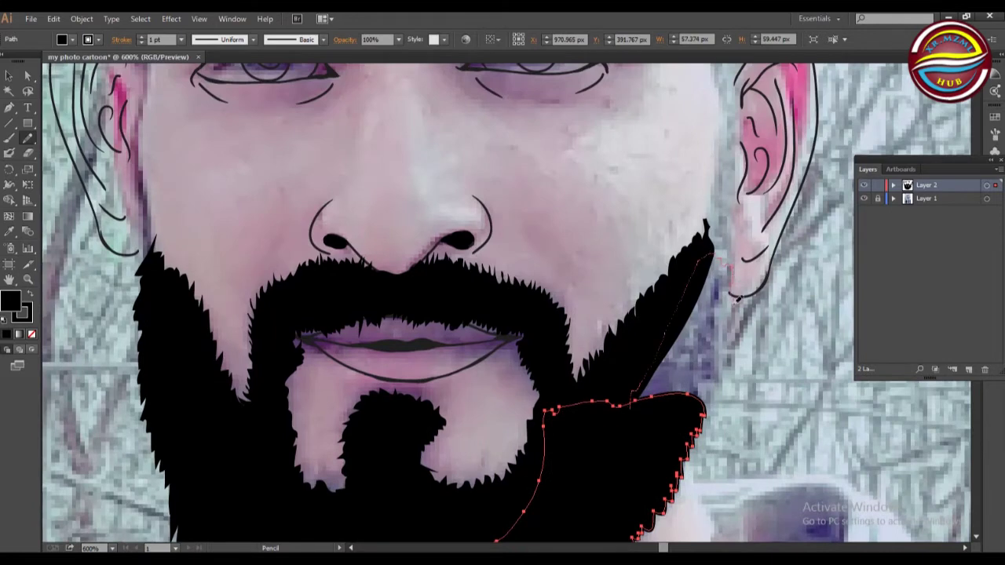
drag(717, 395, 640, 404)
key(ctrl+shift+a)
mouse_move(725, 364)
mouse_down()
mouse_move(661, 350)
mouse_move(726, 361)
mouse_up()
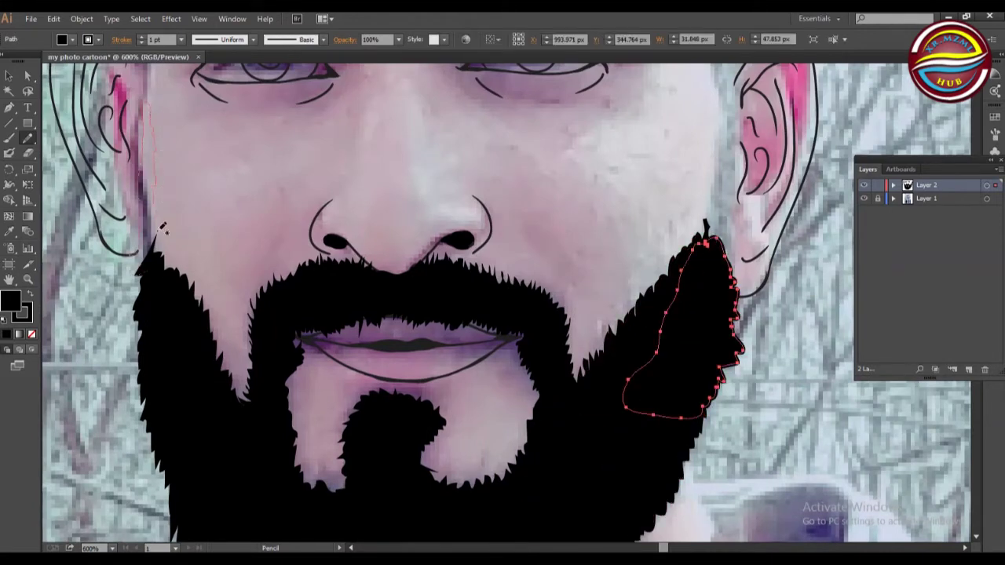
Draw the lower sideburn at the photo's left, roughen the beard edges near it and around the mouth, and check with the photo hidden.
drag(162, 228, 143, 106)
mouse_move(161, 226)
mouse_down()
mouse_move(173, 271)
mouse_move(157, 229)
mouse_up()
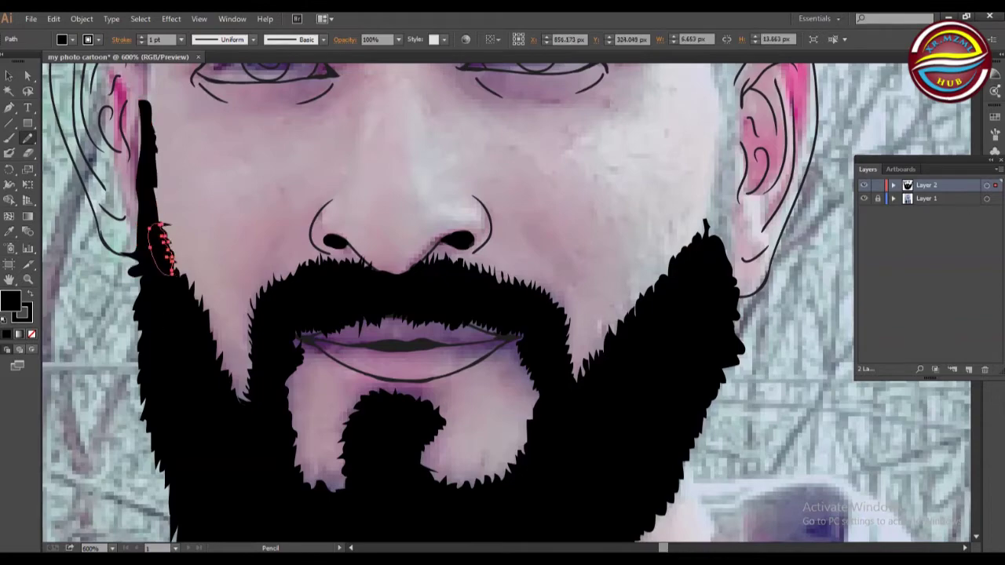
mouse_move(128, 297)
mouse_down()
mouse_move(156, 283)
mouse_move(143, 267)
mouse_up()
drag(292, 474, 289, 481)
drag(541, 384, 532, 395)
click(864, 198)
click(863, 198)
Draw the lower sideburn at the photo's right as a narrow black shape between the beard and the upper ear.
mouse_move(736, 88)
mouse_down()
mouse_move(702, 239)
mouse_move(715, 198)
mouse_up()
key(ctrl+z)
ctrl+click(145, 164)
ctrl+click(664, 204)
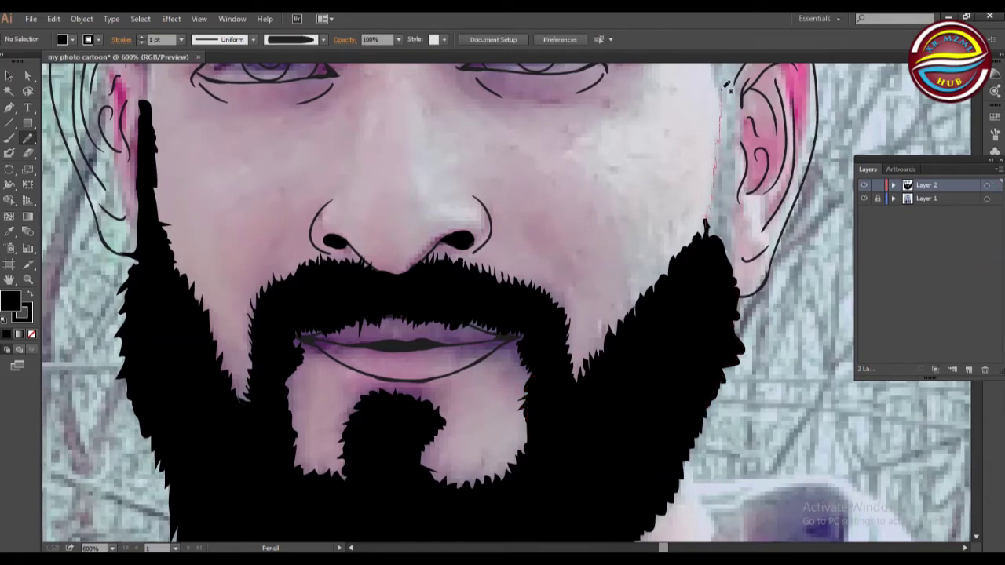
drag(741, 260, 740, 271)
Extend both sideburns up past the eyes to the temples with black shapes that widen at the hairline.
scroll(723, 259, up, 6)
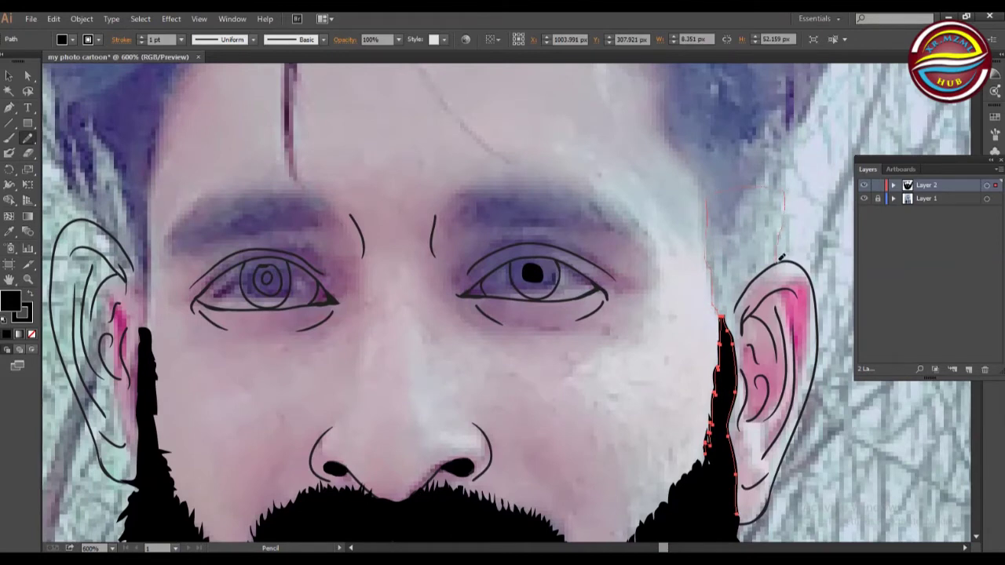
drag(736, 317, 722, 318)
key(ctrl+z)
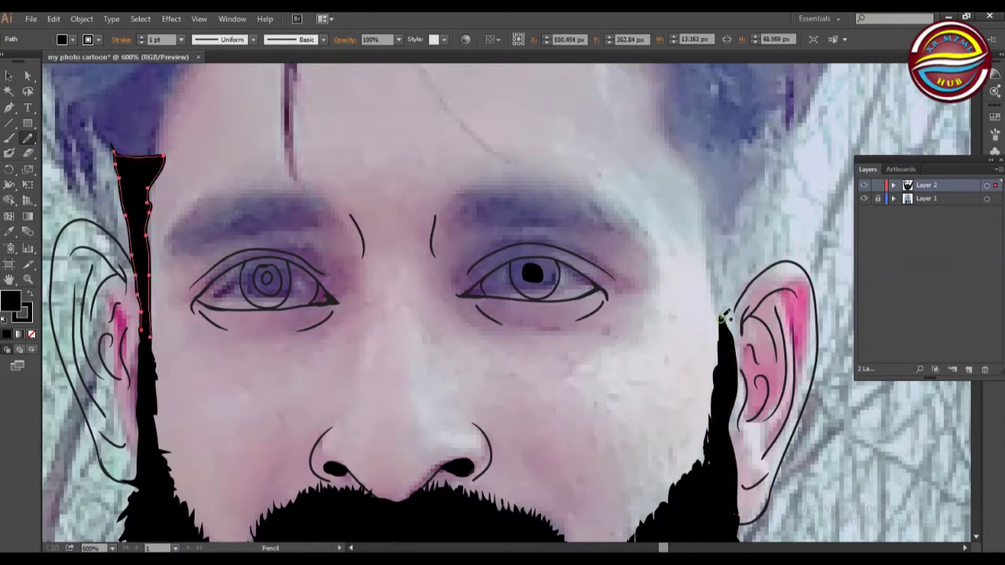
mouse_move(722, 316)
mouse_down()
mouse_move(757, 186)
mouse_move(733, 355)
mouse_up()
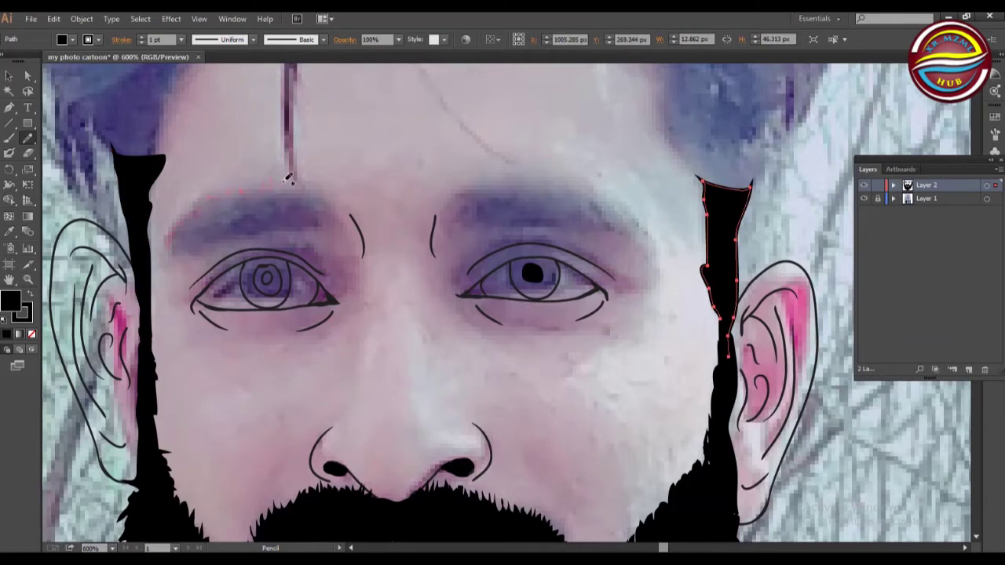
Draw both eyebrows as black shapes with jagged hair edges, and check them with the photo layer hidden.
drag(333, 201, 168, 250)
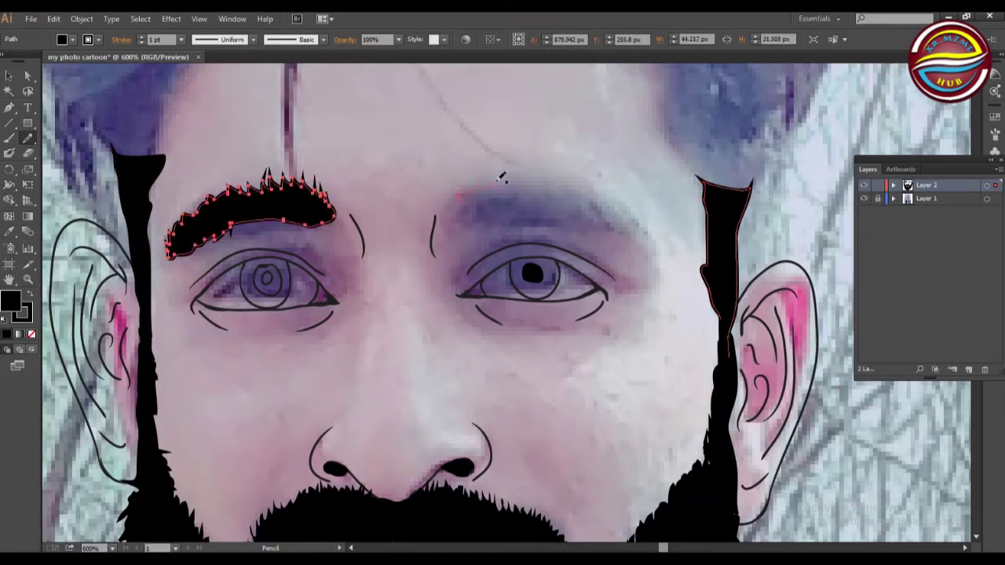
drag(484, 213, 463, 203)
click(864, 199)
click(865, 199)
Paint the headband's lower edge across the forehead between the two sideburn tops with a 0.5 pt brush stroke.
scroll(175, 172, up, 5)
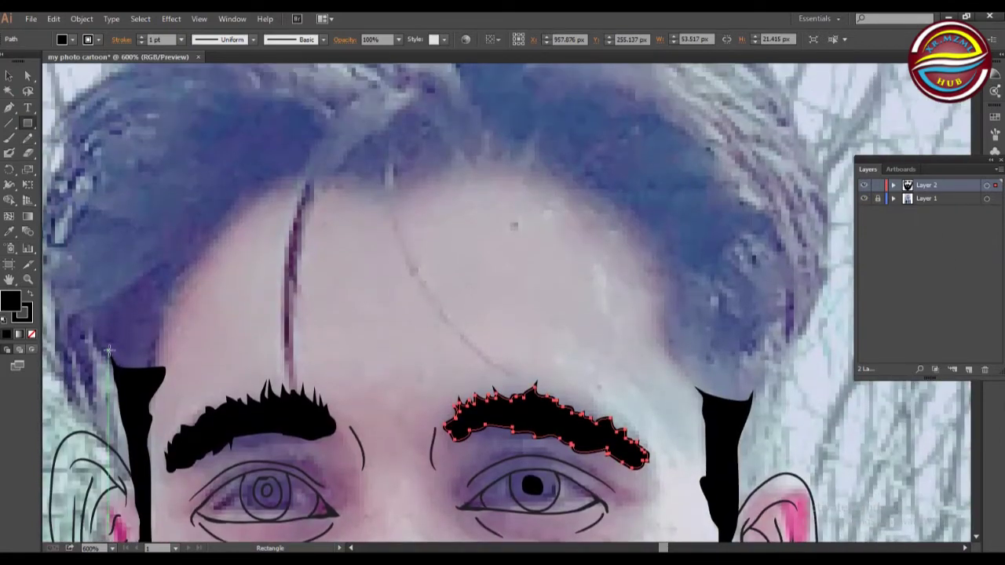
click(9, 137)
drag(760, 390, 754, 390)
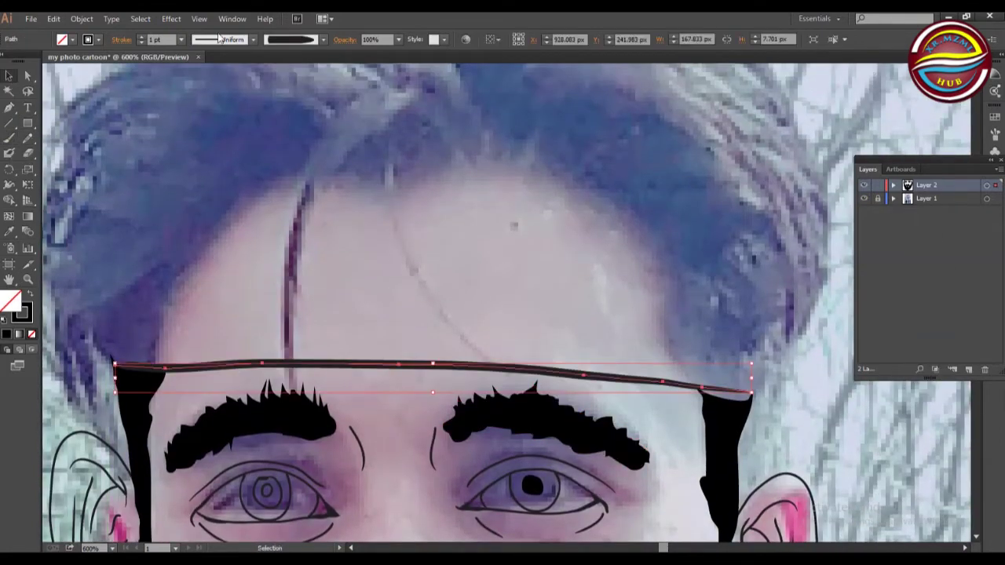
key(ctrl+shift+a)
drag(752, 389, 748, 359)
key(ctrl+z)
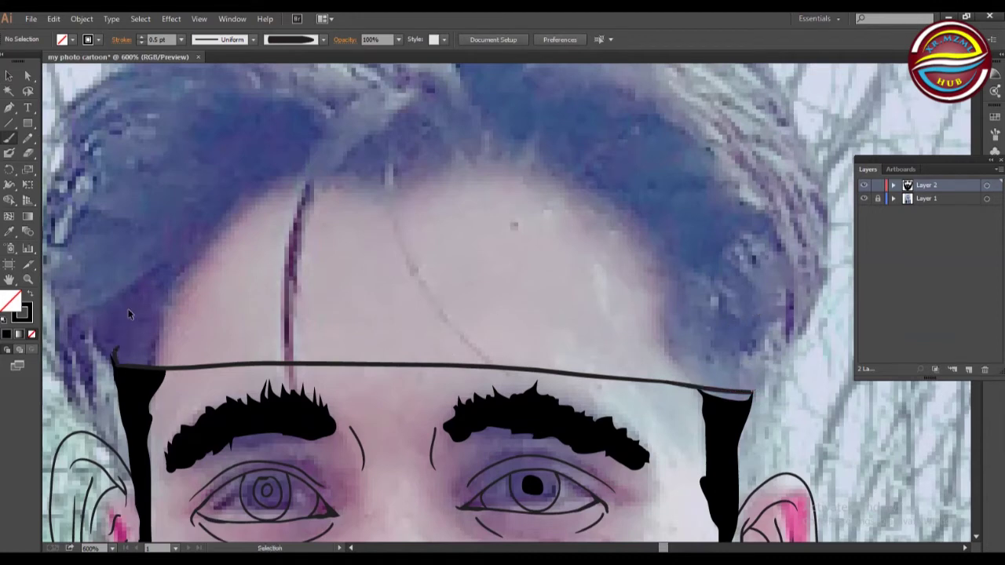
Paint the headband's scalloped ends and its upper edge across the forehead to close the outline.
drag(115, 360, 161, 229)
mouse_move(754, 389)
mouse_down()
mouse_move(766, 326)
mouse_move(718, 240)
mouse_up()
drag(140, 228, 165, 215)
key(ctrl+z)
mouse_move(730, 236)
mouse_down()
mouse_move(161, 217)
mouse_move(721, 235)
mouse_up()
Try separate wavy crease lines across the headband, and undo them.
drag(145, 271, 208, 279)
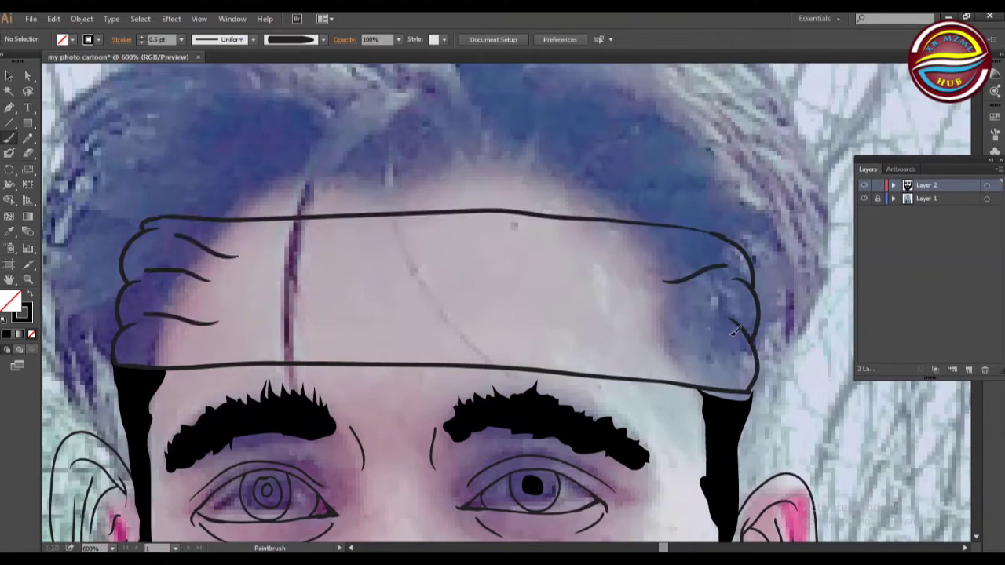
drag(745, 338, 640, 334)
drag(721, 303, 627, 322)
drag(619, 249, 534, 265)
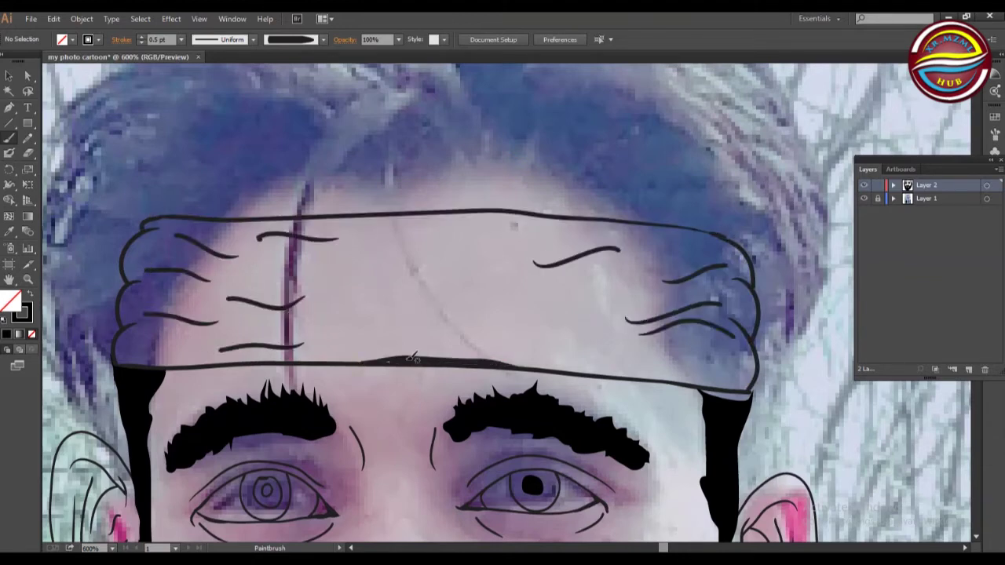
key(ctrl+z)
key(ctrl+z)
key(ctrl+z)
key(ctrl+z)
key(ctrl+z)
key(ctrl+z)
key(ctrl+z)
key(ctrl+z)
key(ctrl+z)
key(ctrl+z)
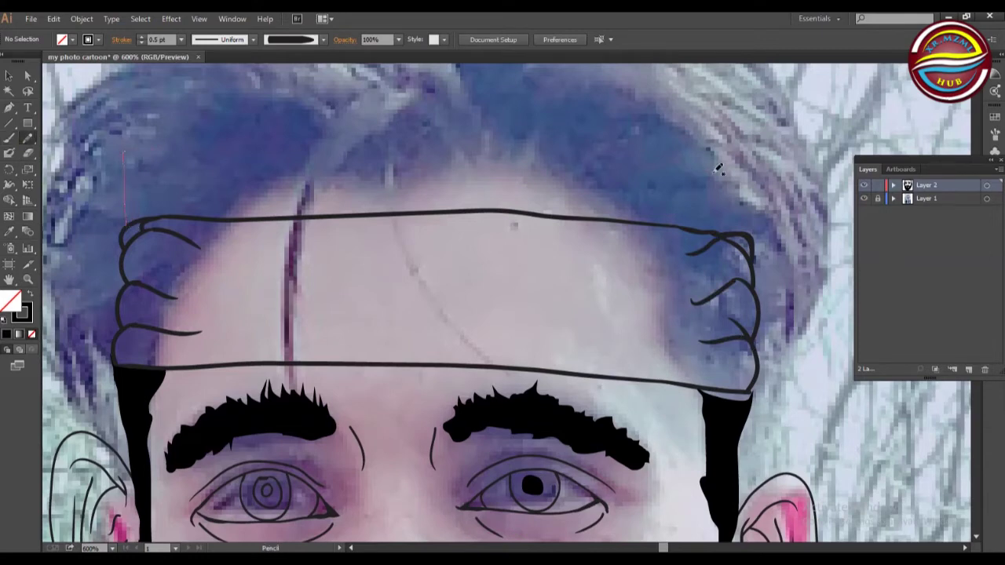
Draw a black-filled strip of hair above the headband, spanning its full width.
drag(713, 168, 751, 234)
click(72, 39)
click(34, 61)
click(27, 138)
click(8, 77)
drag(327, 191, 327, 181)
drag(328, 182, 328, 191)
click(744, 150)
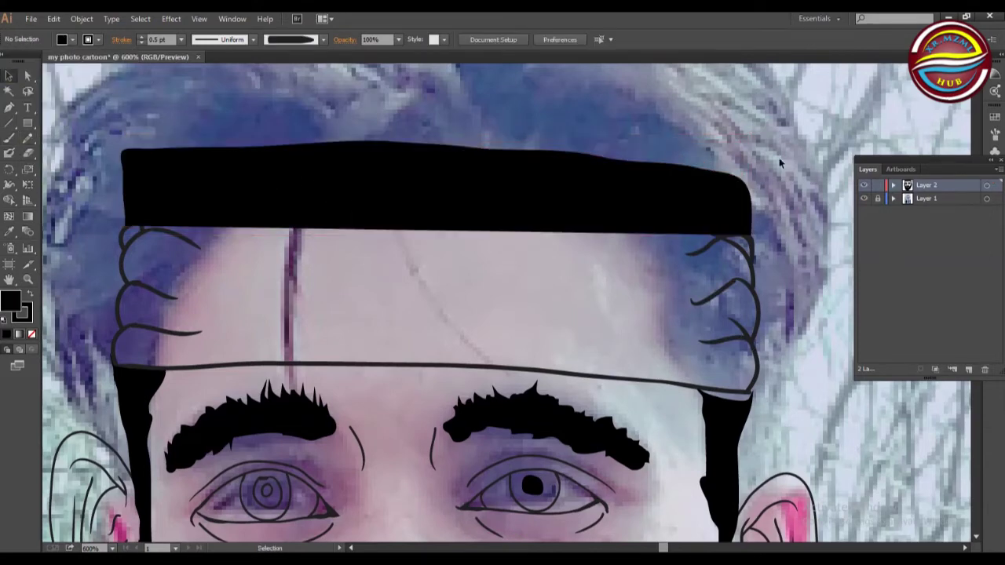
Examine the whole portrait, comparing the line art with the photo layer hidden and shown.
scroll(744, 150, up, 3)
click(27, 79)
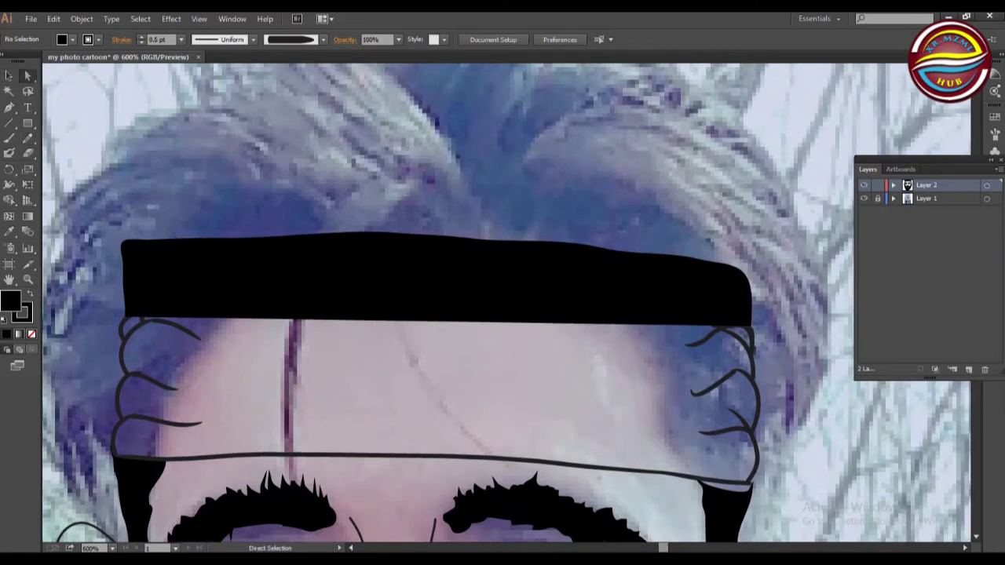
key(ctrl+minus)
key(ctrl+minus)
key(ctrl+0)
click(864, 199)
click(864, 199)
click(864, 199)
click(863, 199)
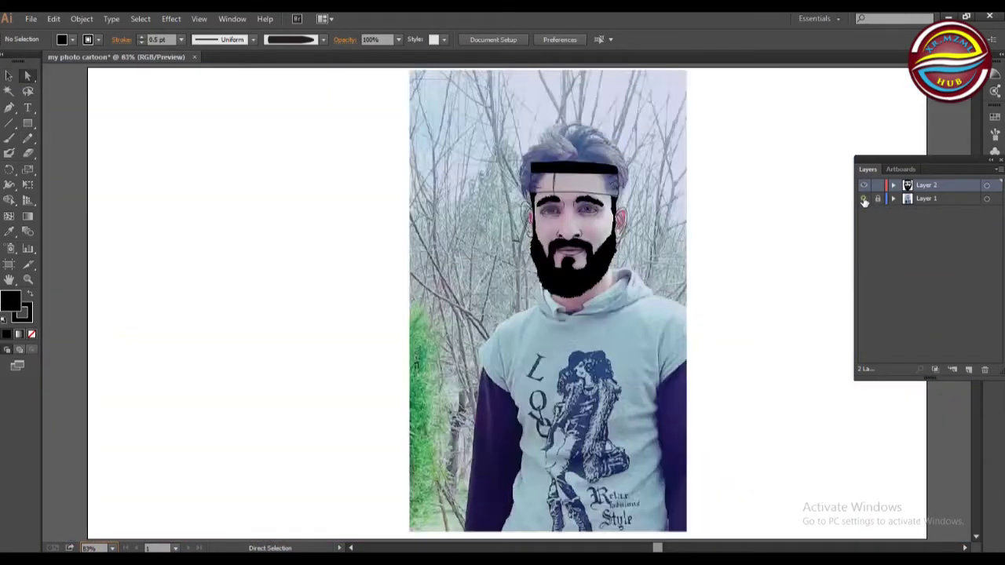
click(864, 199)
click(863, 199)
Select the lines of the ear at the photo's left and move them slightly inward against the head.
click(112, 548)
click(146, 382)
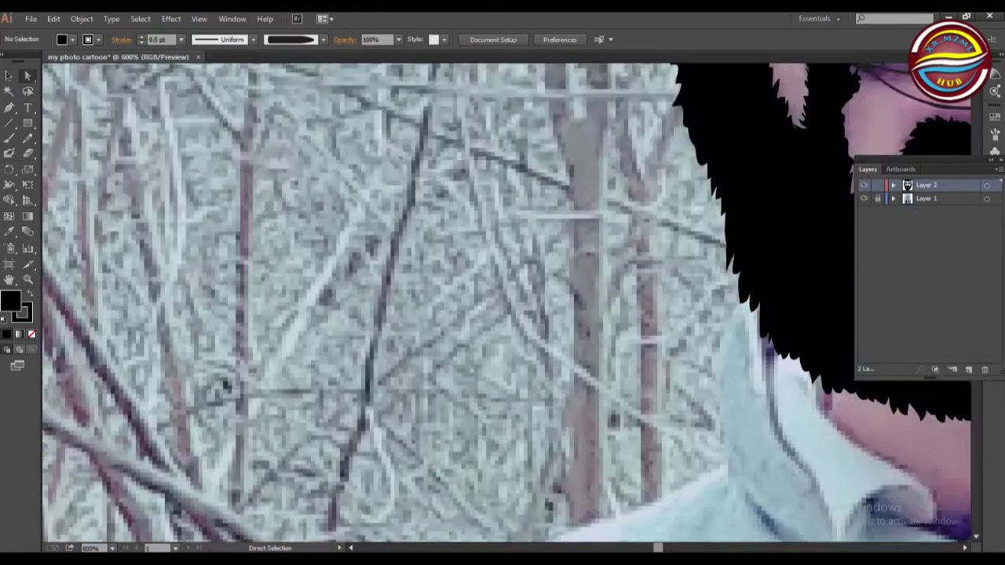
scroll(226, 385, up, 10)
drag(590, 151, 686, 407)
click(662, 399)
click(623, 429)
click(657, 391)
drag(597, 154, 693, 412)
key(v)
click(600, 153)
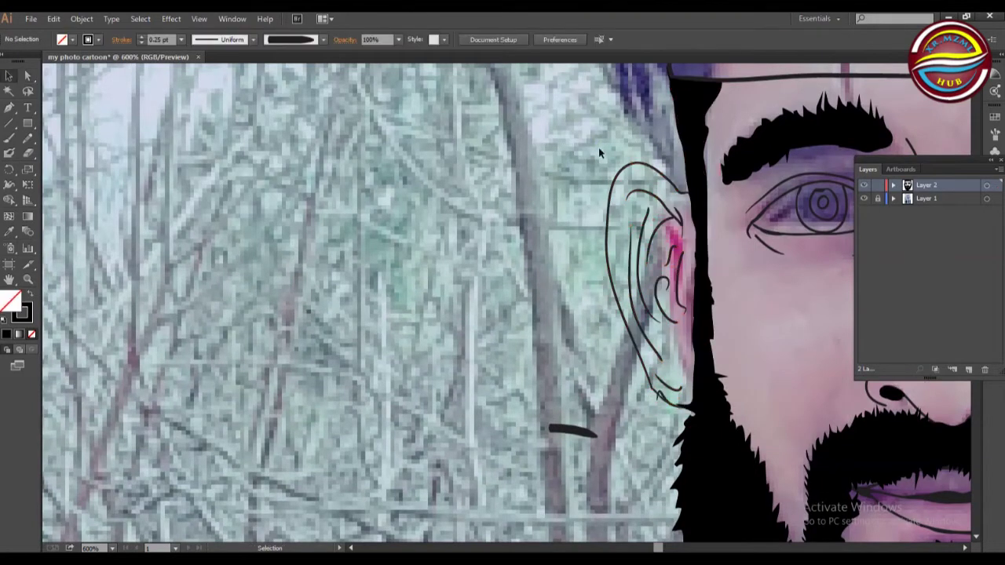
click(637, 292)
drag(607, 287, 622, 287)
click(577, 314)
Delete the stray black stroke beside the ear at the photo's left, and check the drawing with the photo layer hidden.
key(a)
click(569, 429)
key(Delete)
key(v)
key(ctrl+0)
click(864, 199)
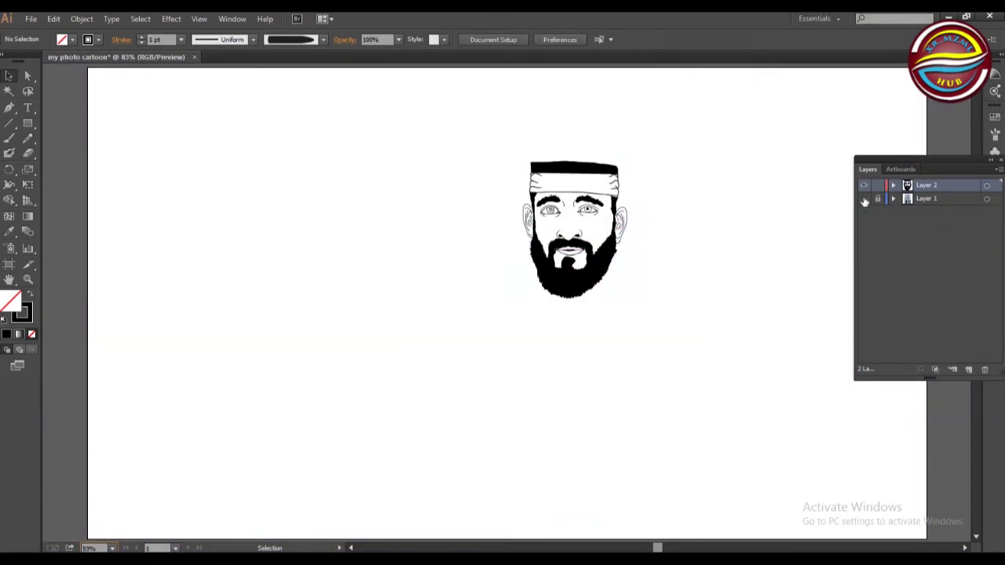
click(864, 199)
Draw a narrow black-filled hair shape with a spiky outer edge, rising from the hair strip's end at the photo's left.
click(112, 548)
click(147, 327)
scroll(502, 314, up, 5)
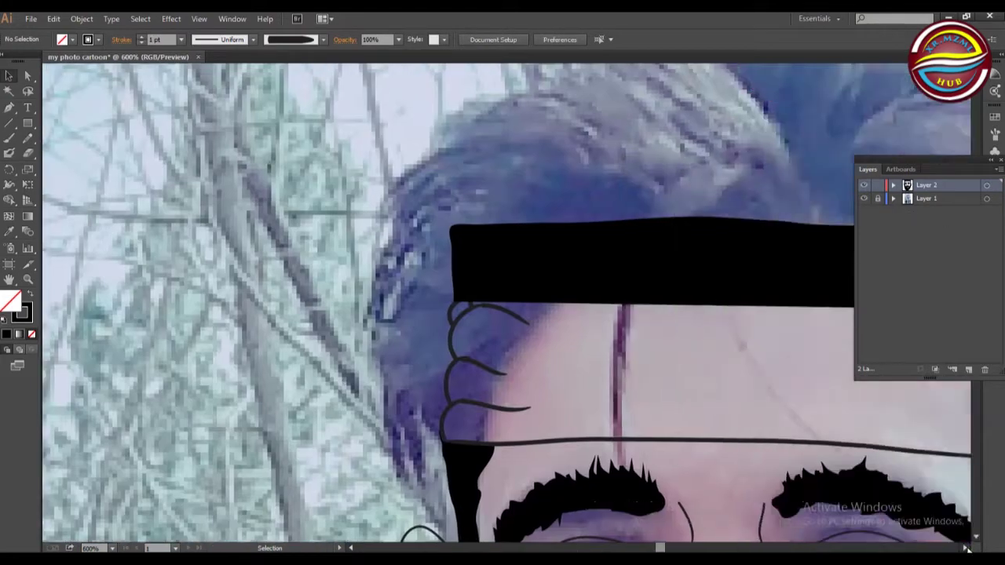
click(965, 549)
click(27, 138)
click(73, 39)
click(35, 60)
mouse_move(197, 300)
mouse_down()
mouse_move(189, 250)
mouse_move(212, 297)
mouse_up()
Build up the hair on both sides above the headband with jagged black shapes.
scroll(212, 296, up, 4)
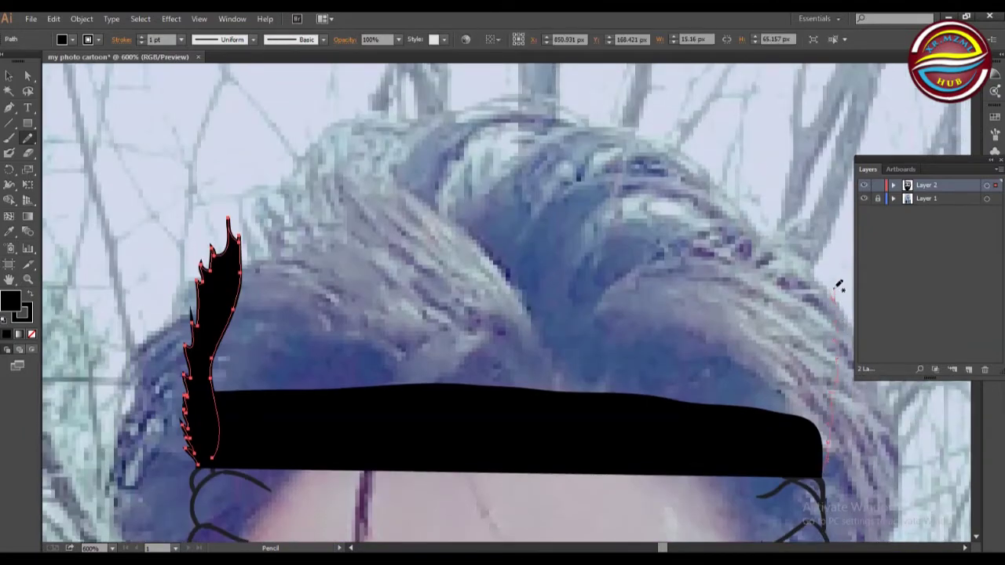
drag(748, 416, 769, 439)
drag(214, 196, 230, 203)
drag(302, 163, 290, 385)
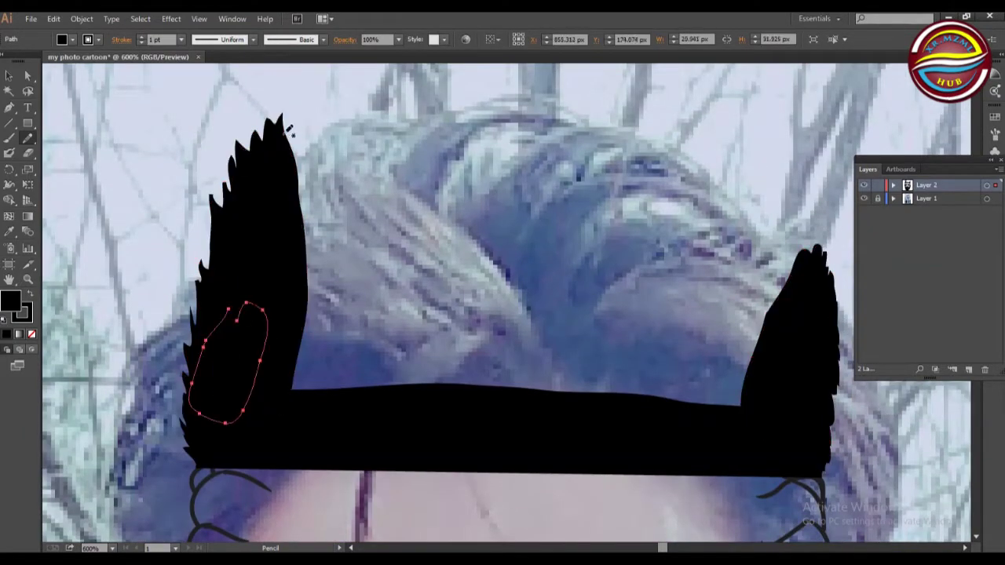
drag(281, 155, 277, 157)
Draw the hair's jagged upper contour across the head and fill the remaining gaps in the middle with black shapes.
mouse_move(766, 128)
mouse_down()
mouse_move(748, 368)
mouse_move(673, 70)
mouse_up()
scroll(550, 157, up, 5)
mouse_move(402, 180)
mouse_down()
mouse_move(494, 164)
mouse_move(372, 240)
mouse_up()
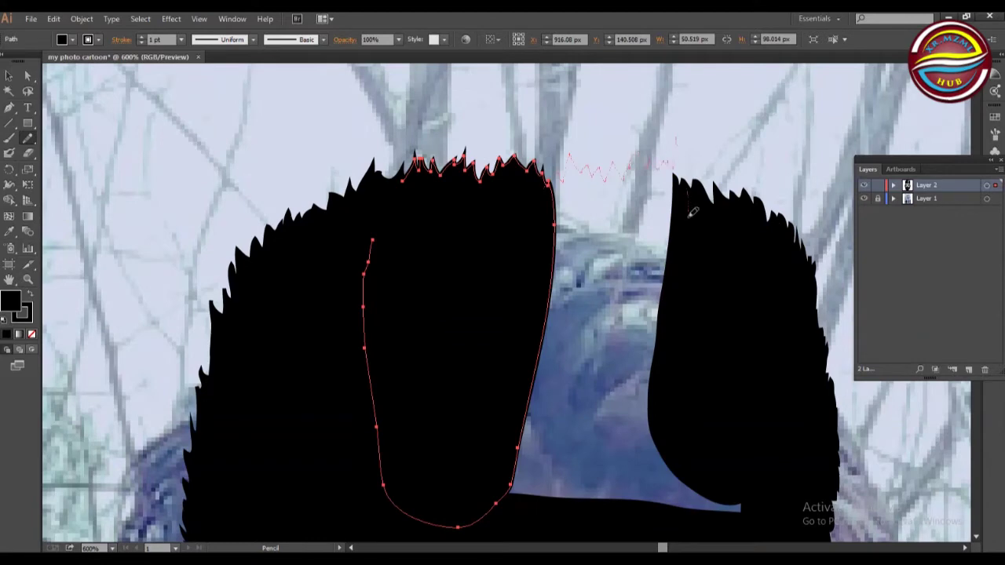
drag(615, 174, 713, 312)
drag(469, 433, 468, 420)
mouse_move(542, 162)
mouse_down()
mouse_move(580, 162)
mouse_move(477, 225)
mouse_up()
drag(419, 434, 395, 428)
drag(549, 262, 549, 260)
Paint thin wavy crease lines across the whole headband with a 0.25 pt brush stroke.
scroll(834, 479, down, 8)
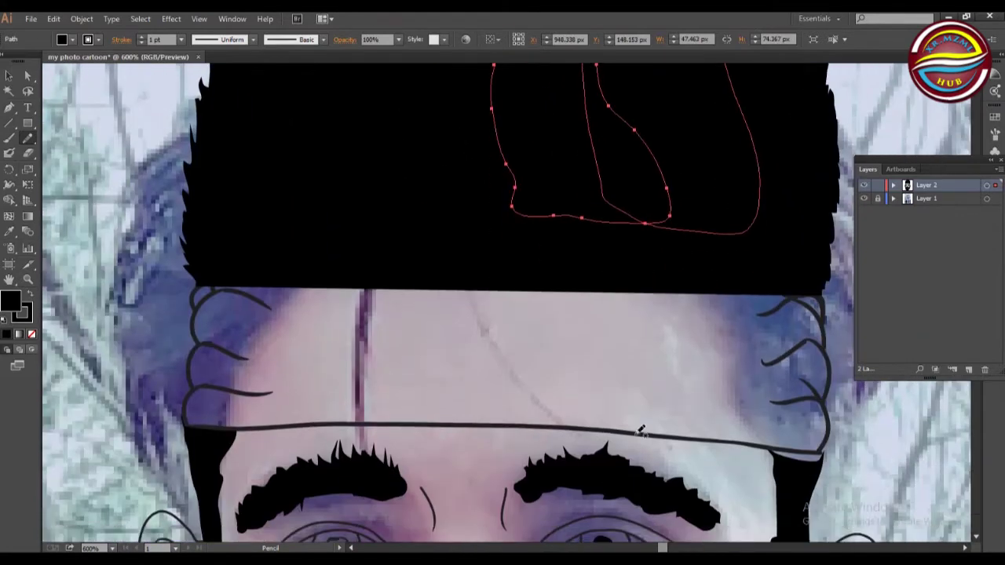
click(9, 137)
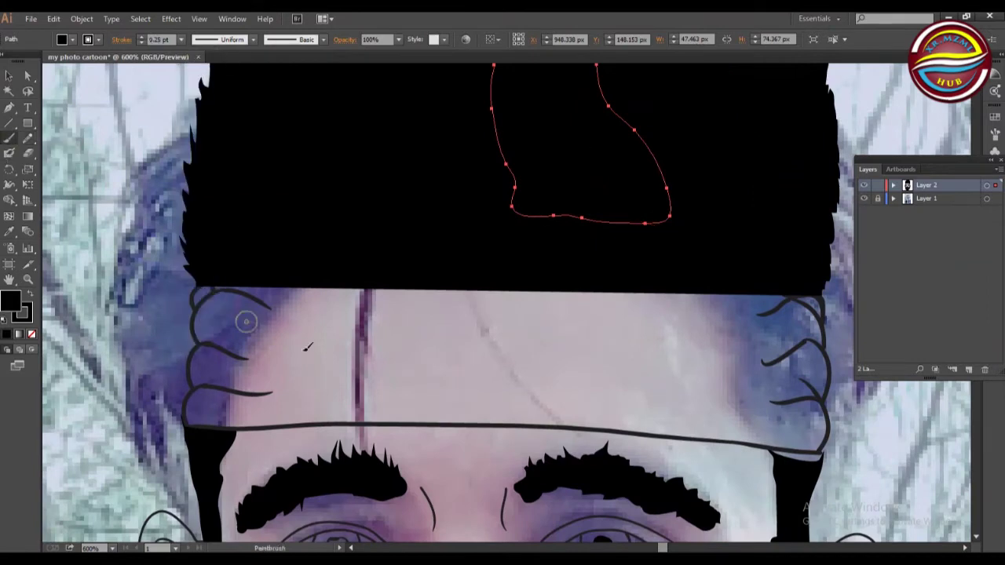
click(181, 39)
drag(248, 334, 363, 347)
click(196, 52)
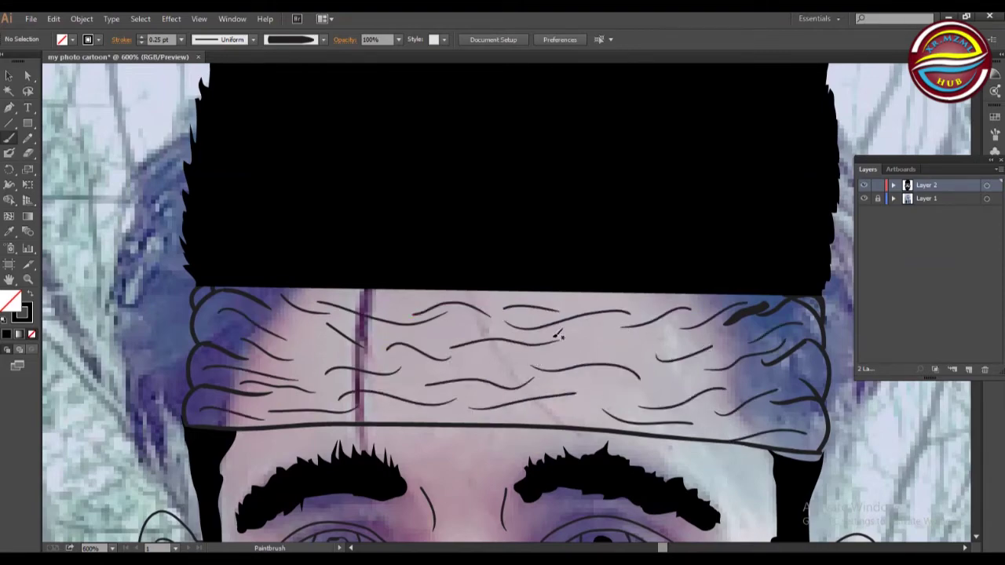
Paint the side of the neck and the hoodie neckline at the photo's right below the beard with thin lines.
click(864, 198)
scroll(507, 302, down, 10)
click(865, 199)
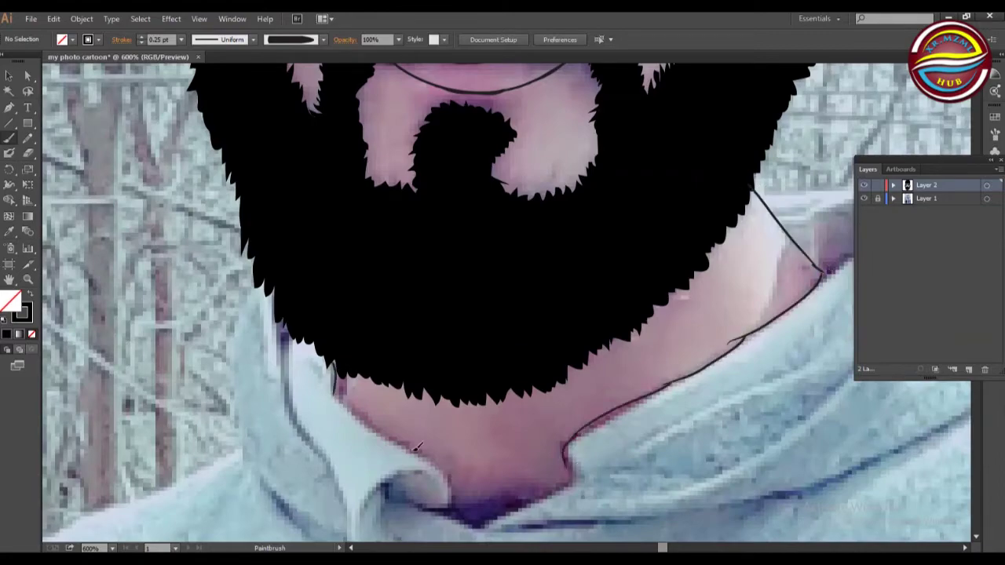
Add short crease lines on both cheeks and a small vertical line between the eyebrows.
scroll(574, 457, up, 10)
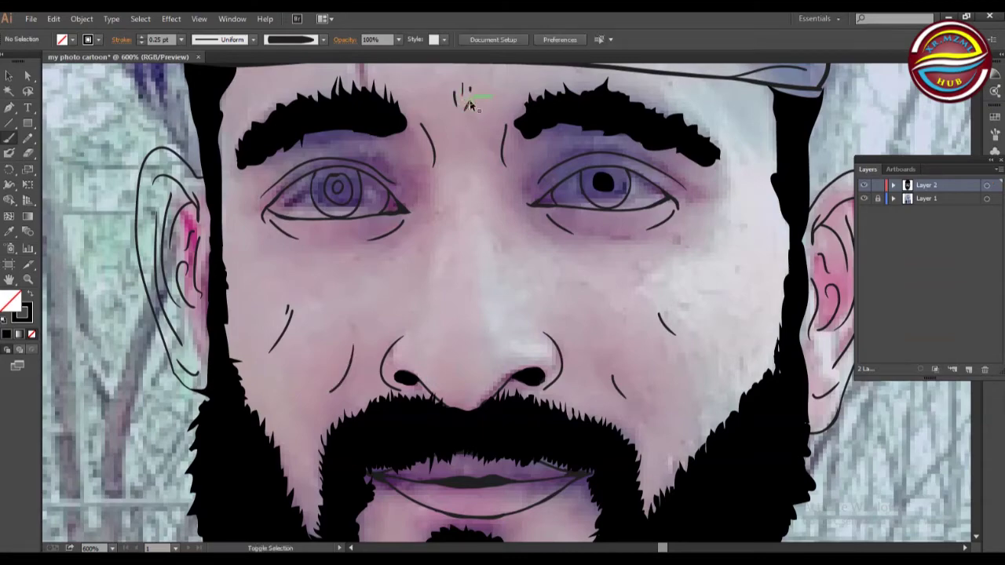
scroll(467, 98, up, 5)
scroll(248, 302, up, 3)
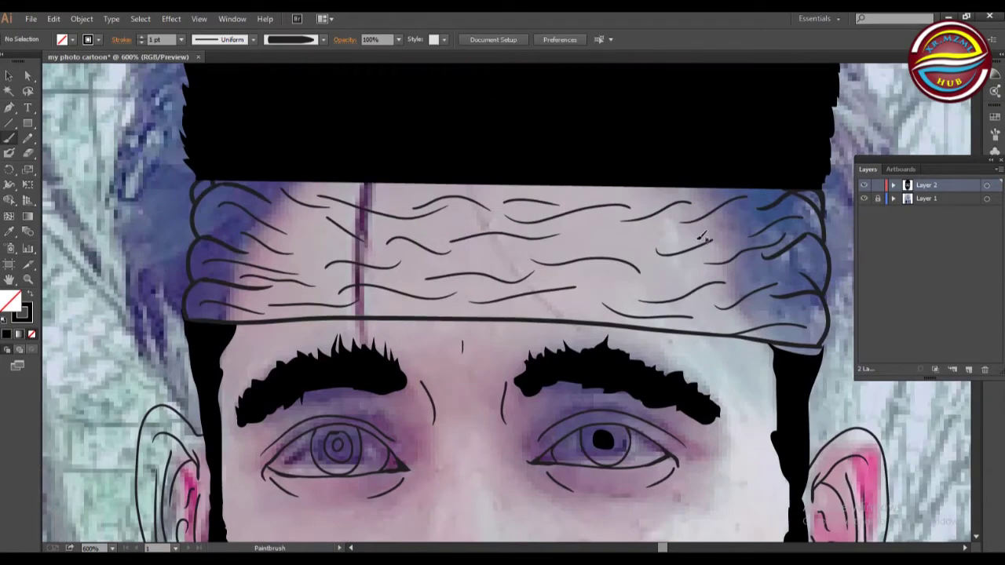
scroll(704, 238, down, 10)
key(b)
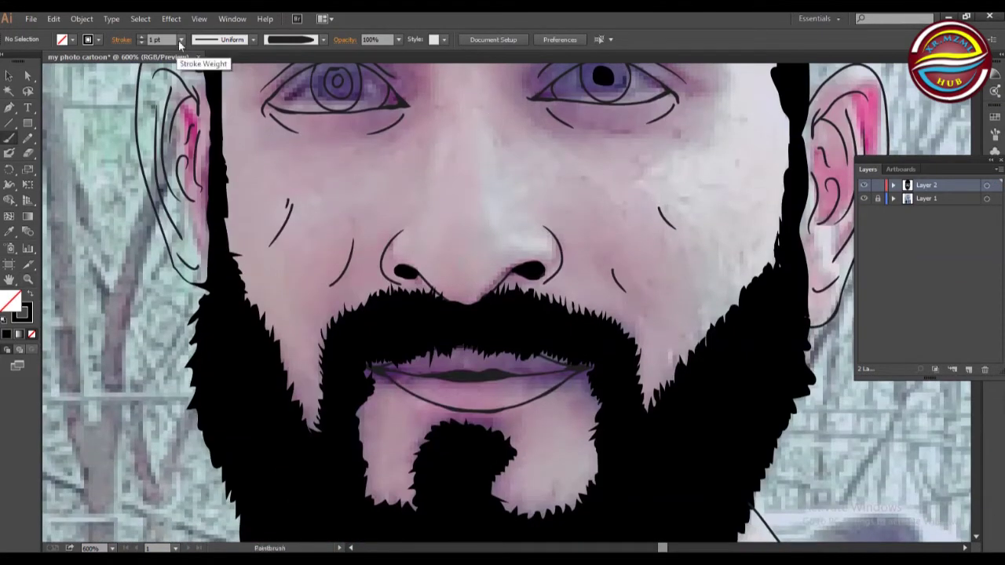
Hide the photo layer and reduce the fixed width of the Tapered - Round art brush.
click(864, 199)
scroll(666, 256, up, 5)
click(323, 39)
double_click(257, 121)
click(783, 398)
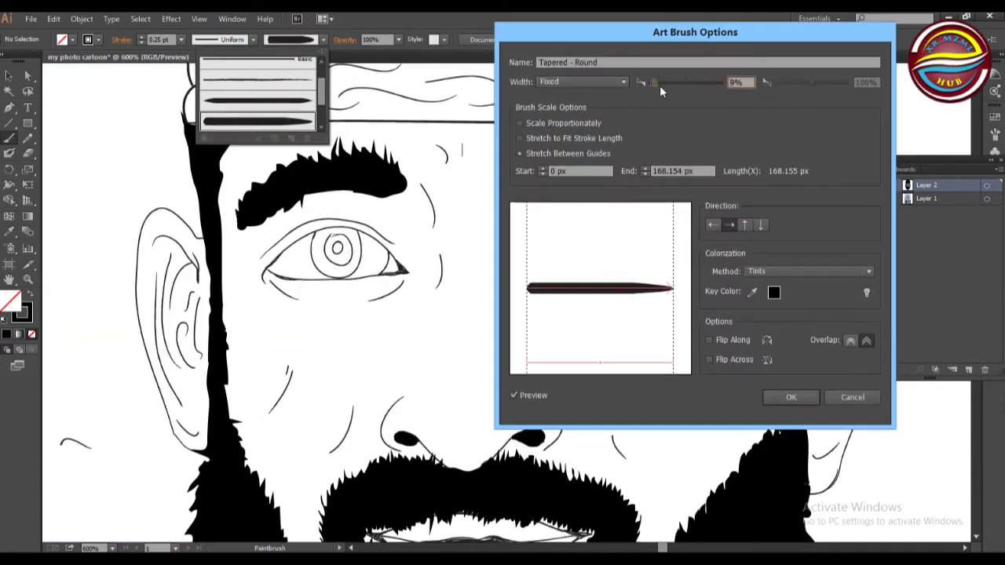
click(721, 249)
click(323, 39)
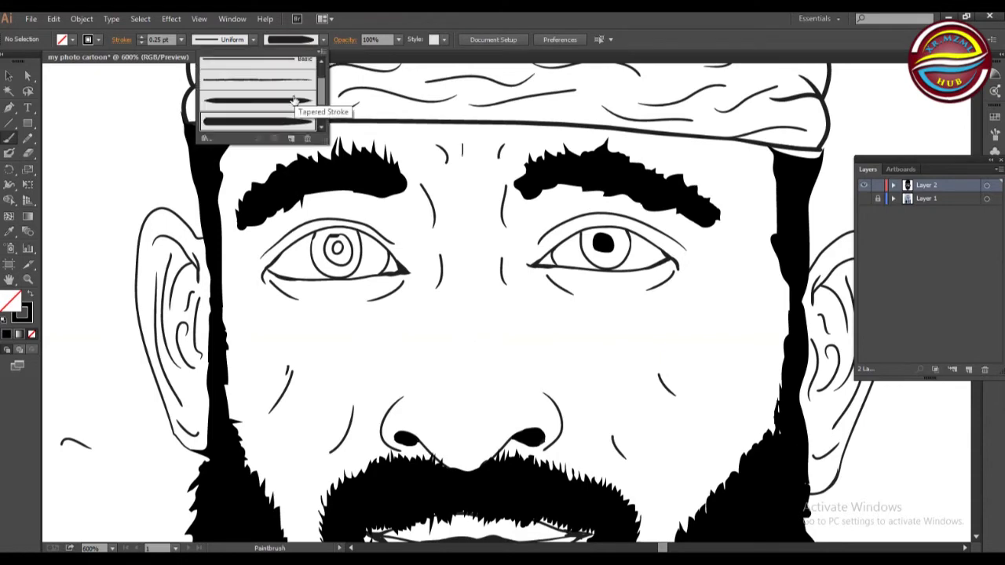
double_click(258, 121)
click(791, 397)
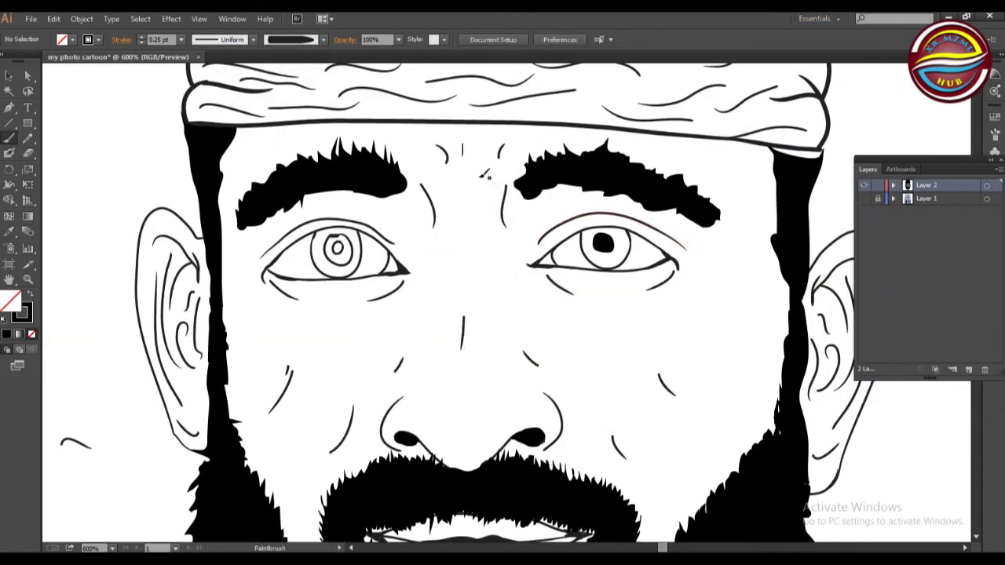
Duplicate Layer 2, then expand the appearance and fills of all the artwork on Layer 2.
drag(928, 185, 930, 198)
click(987, 186)
click(82, 19)
click(135, 163)
click(82, 19)
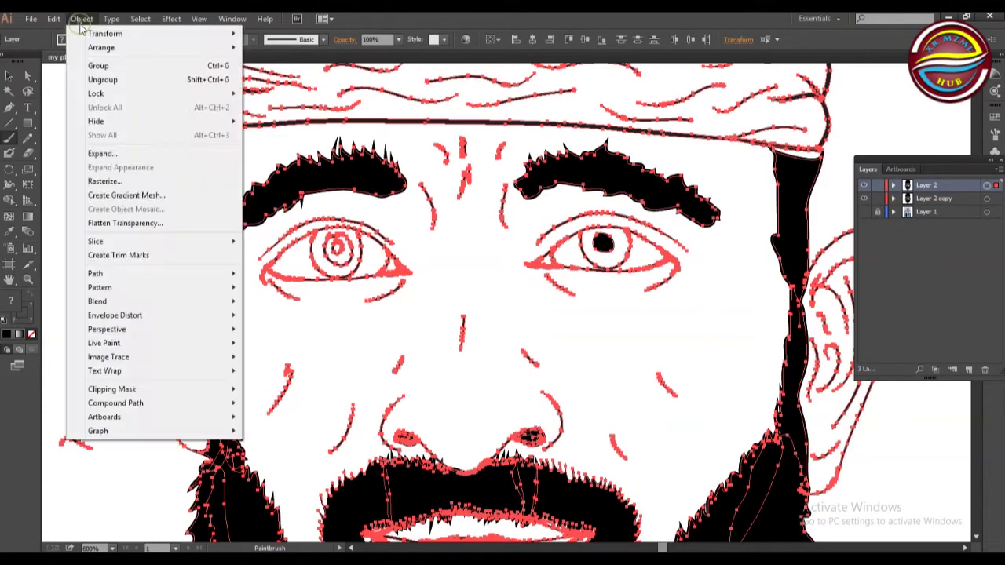
click(102, 152)
click(474, 358)
click(83, 20)
click(103, 152)
click(473, 358)
Remove the stray stroke beside the ear at the photo's left from Layer 2.
click(9, 76)
click(96, 162)
click(78, 445)
click(355, 419)
Toggle the visibility of Layer 2 copy to compare it with the Layer 2 artwork of the whole head.
click(112, 548)
click(125, 533)
key(ctrl+plus)
key(ctrl+plus)
key(ctrl+plus)
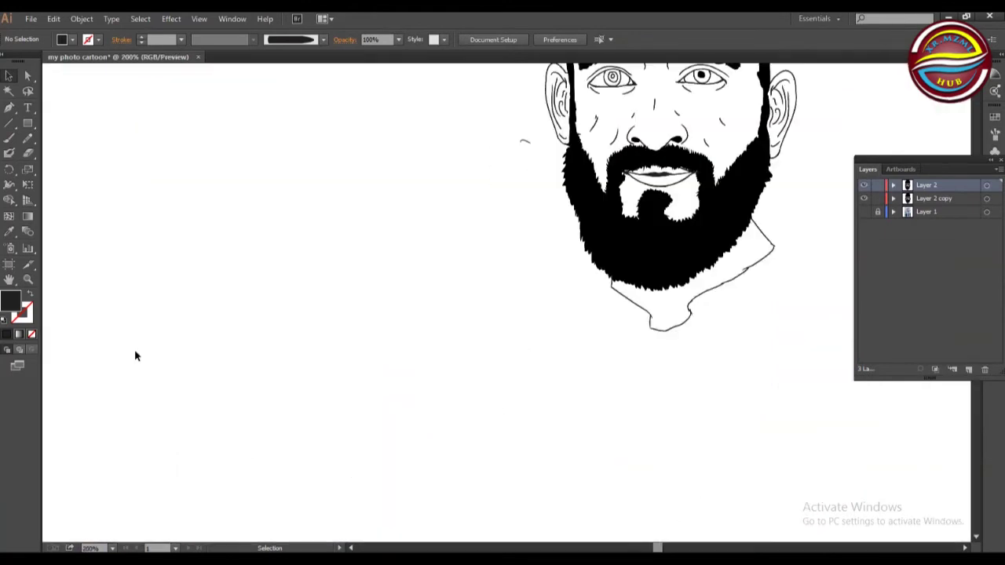
scroll(134, 353, up, 4)
key(ctrl+minus)
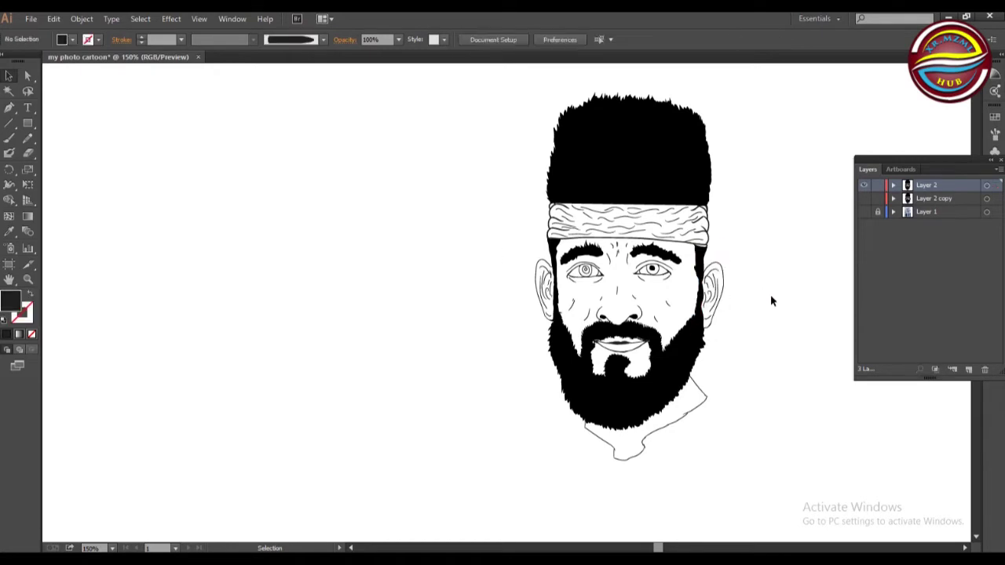
drag(724, 453, 725, 455)
click(802, 240)
click(864, 198)
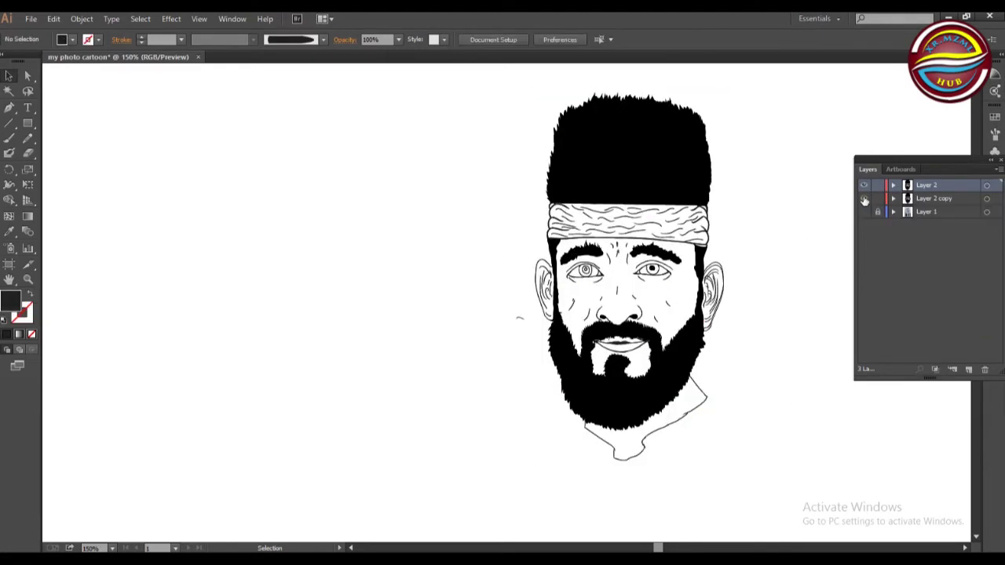
click(864, 198)
Reshape the jagged upper edge of the hair with the Direct Selection tool.
click(930, 200)
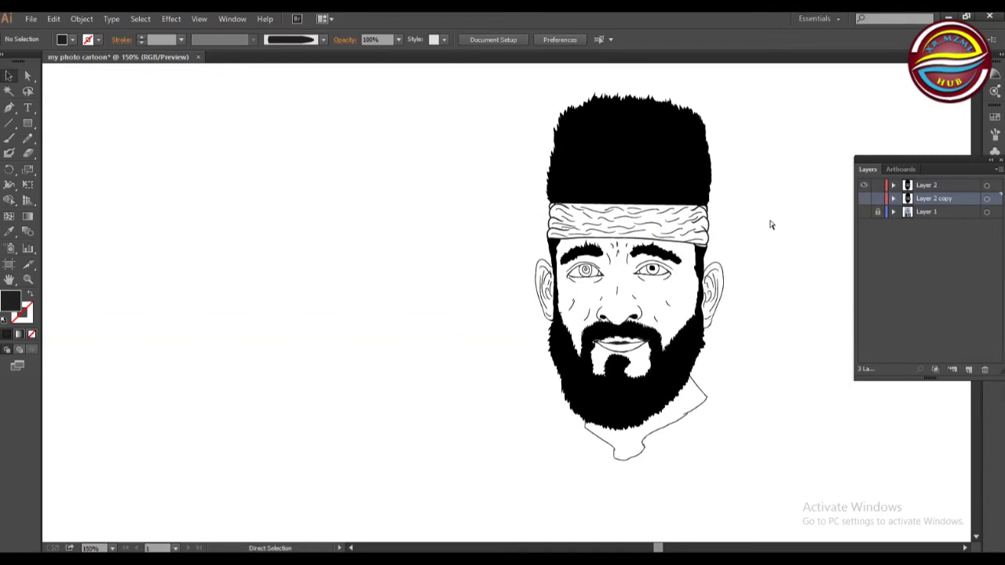
key(Delete)
drag(564, 117, 589, 140)
click(589, 140)
drag(589, 103, 631, 128)
click(628, 118)
click(655, 71)
click(592, 118)
click(683, 110)
click(747, 162)
key(ctrl+a)
click(715, 86)
click(651, 112)
click(611, 110)
key(ctrl+z)
click(759, 166)
Make a fresh duplicate of Layer 2 and expand all the line art on Layer 2 into shapes.
drag(960, 186, 952, 192)
click(987, 186)
click(82, 18)
click(120, 168)
click(81, 19)
click(102, 154)
key(Return)
Switch to the My Workspace layout and set a yellow fill for the artwork on Layer 2 copy.
click(817, 18)
click(828, 34)
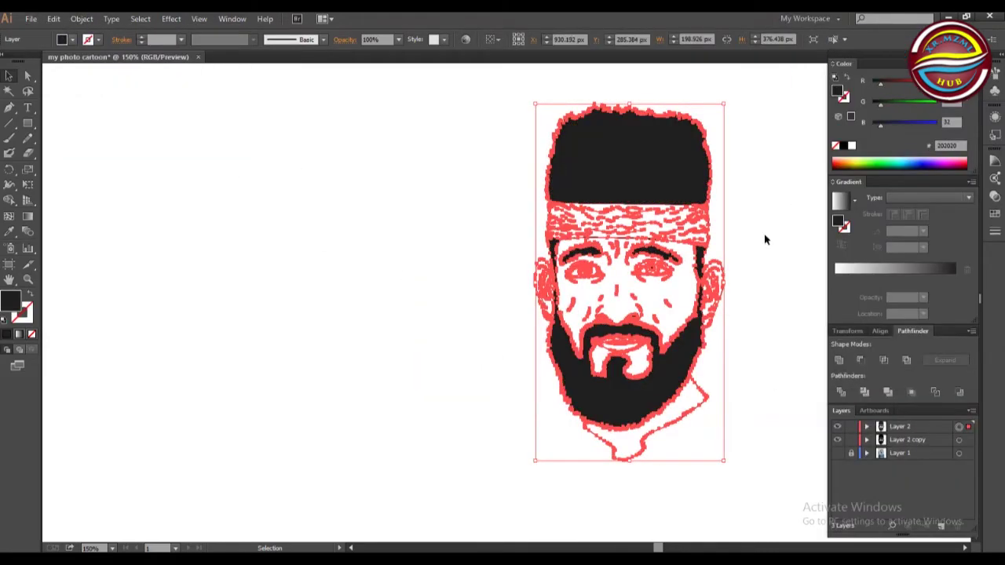
key(ctrl+=)
click(72, 40)
click(47, 60)
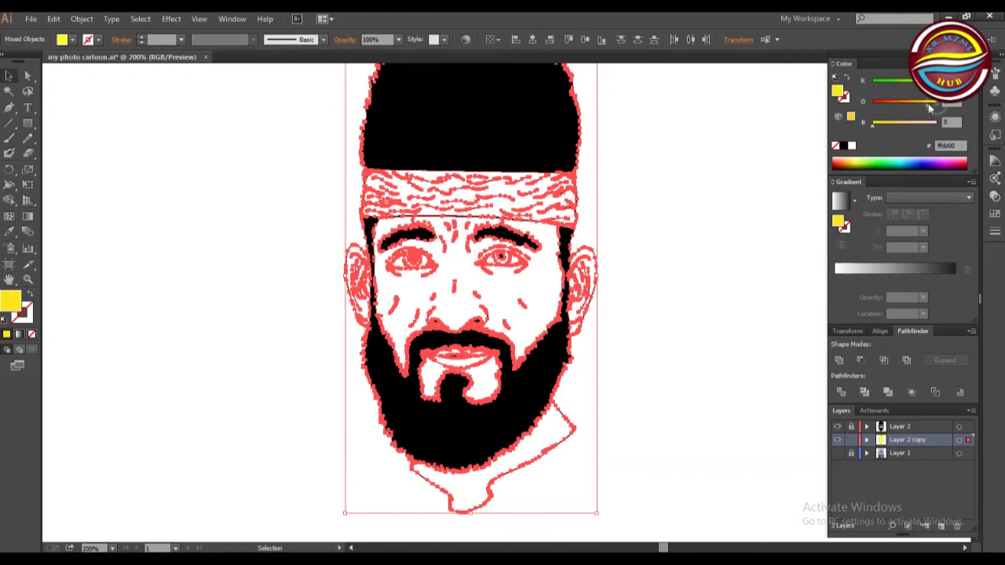
Fill the face, both ears and the chin areas with skin tone #FFDD8A using the Shape Builder.
click(10, 231)
click(471, 290)
click(471, 298)
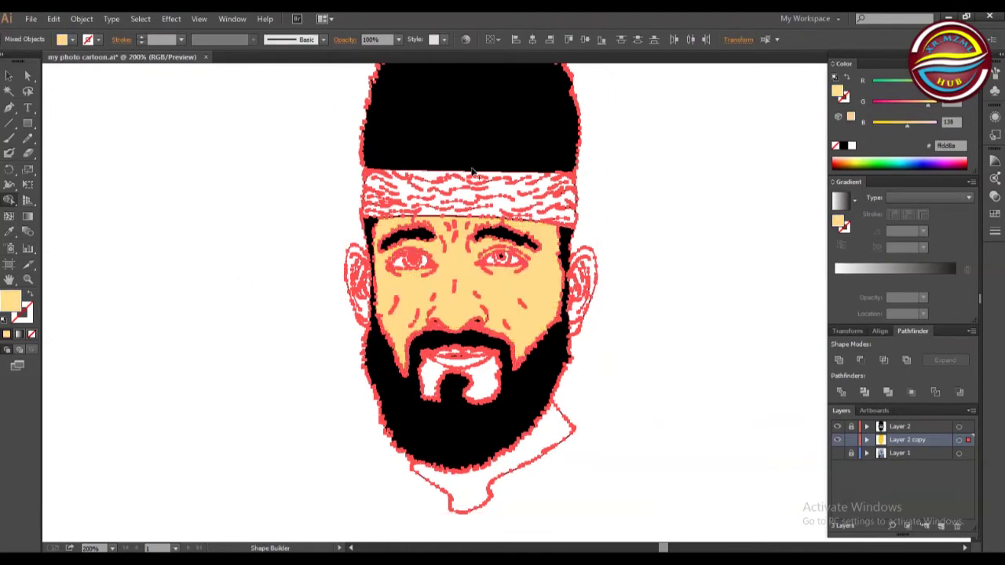
click(585, 291)
click(357, 287)
click(463, 383)
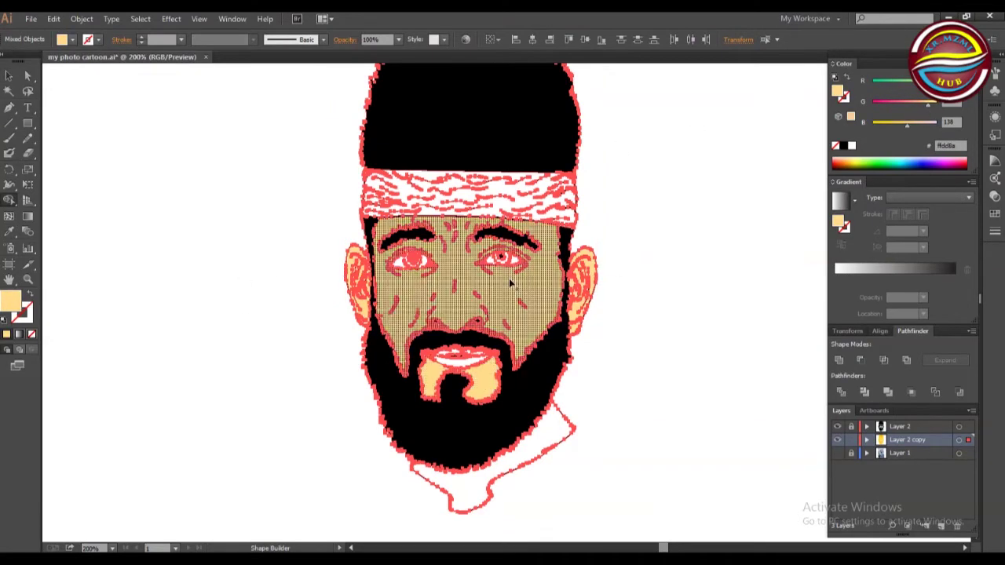
Fill the headband's areas with a magenta-pink swatch using the Shape Builder.
click(72, 39)
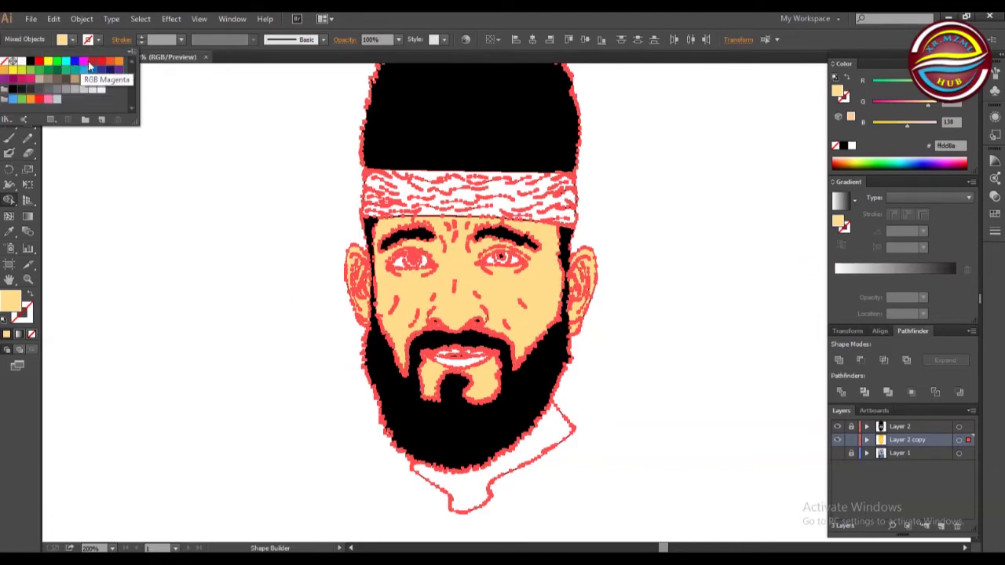
click(79, 71)
click(471, 196)
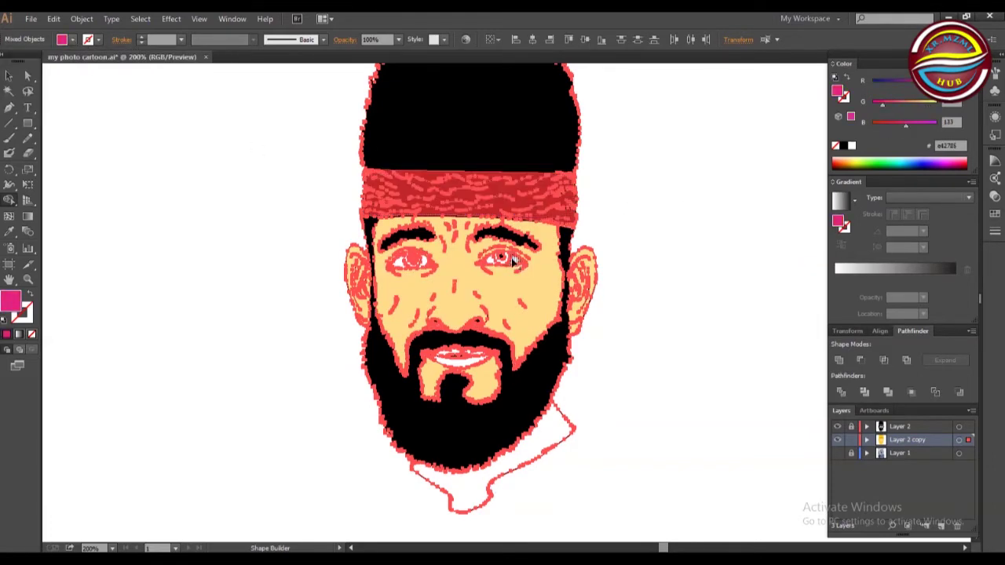
click(355, 186)
Fill the eye whites with grey #B3B3B3, and the irises and lips with red #FF0000, using the Shape Builder.
click(72, 39)
click(31, 110)
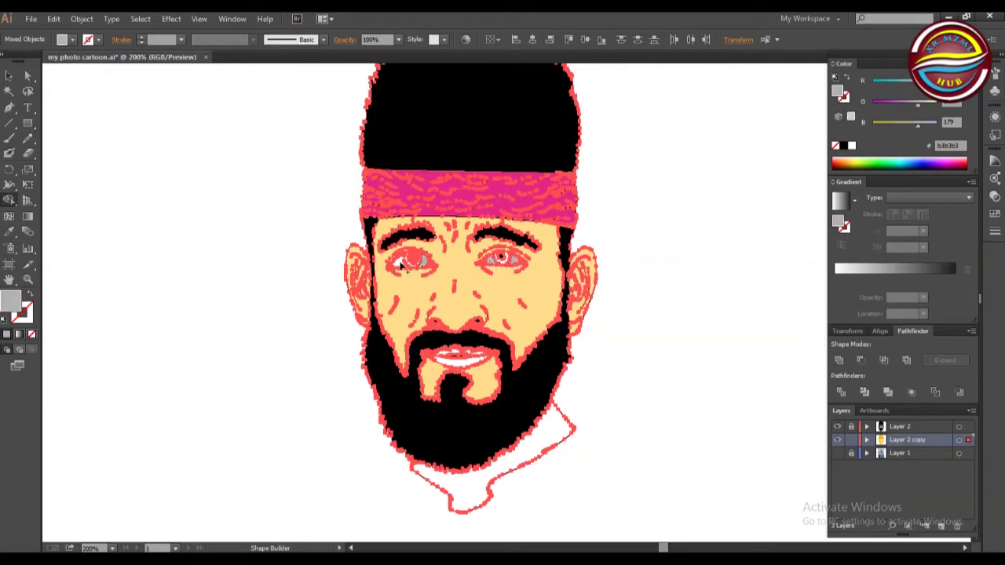
click(73, 40)
click(78, 71)
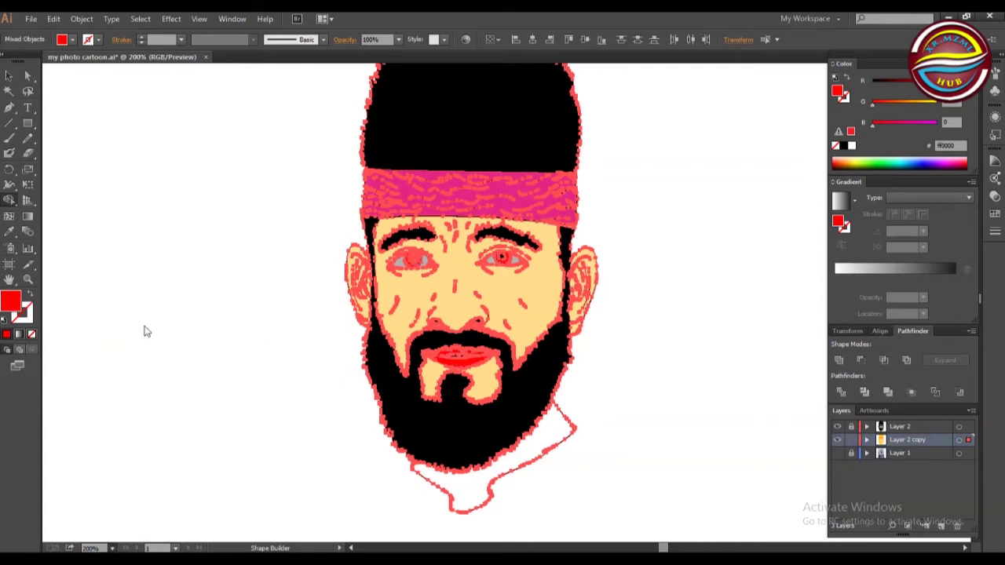
Close the white gap between the headband and the sideburn at the photo's right with a small filled shape.
key(ctrl+plus)
key(ctrl+plus)
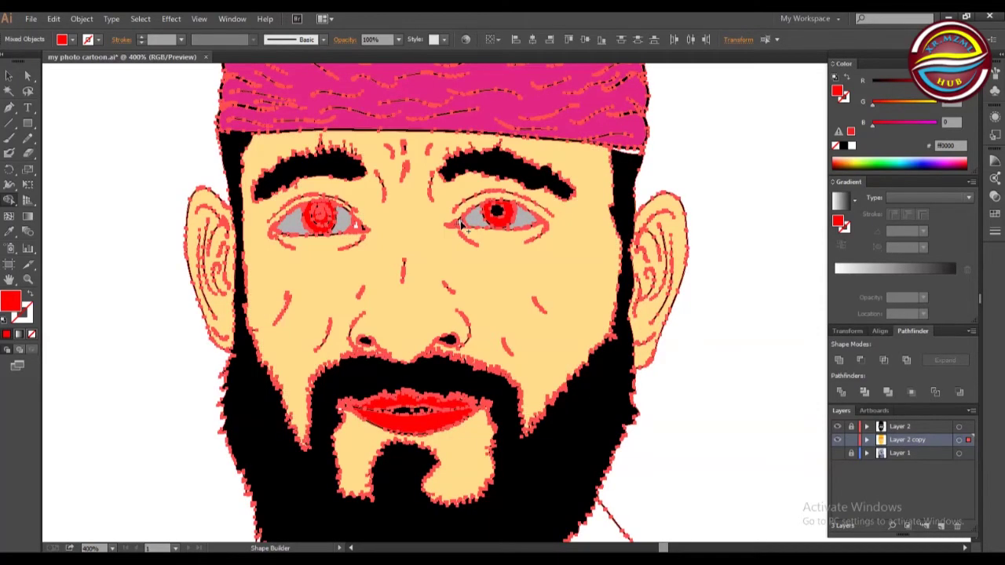
key(a)
click(636, 169)
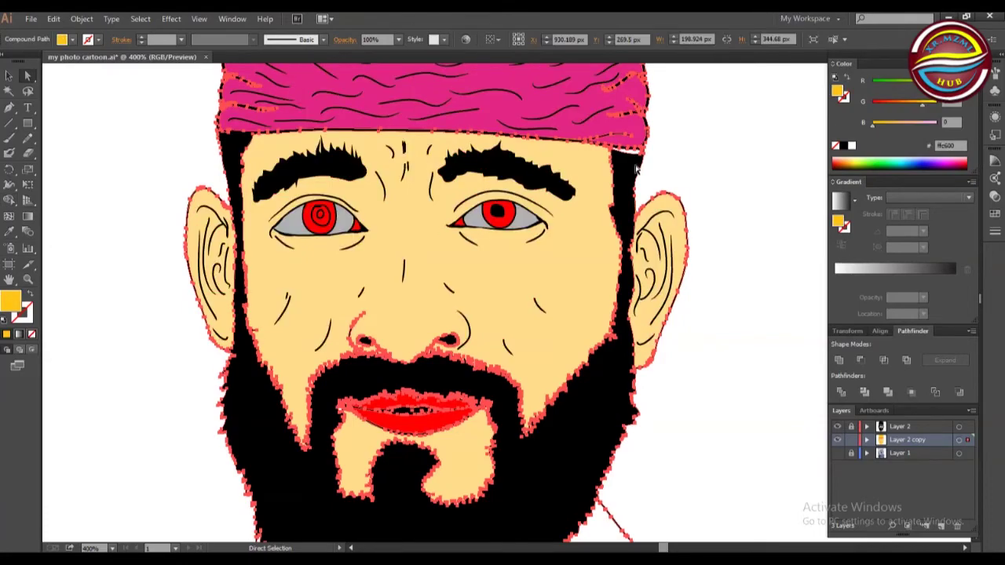
key(a)
click(667, 150)
click(631, 160)
click(667, 143)
click(644, 154)
drag(644, 157, 622, 146)
click(647, 149)
click(9, 76)
click(668, 150)
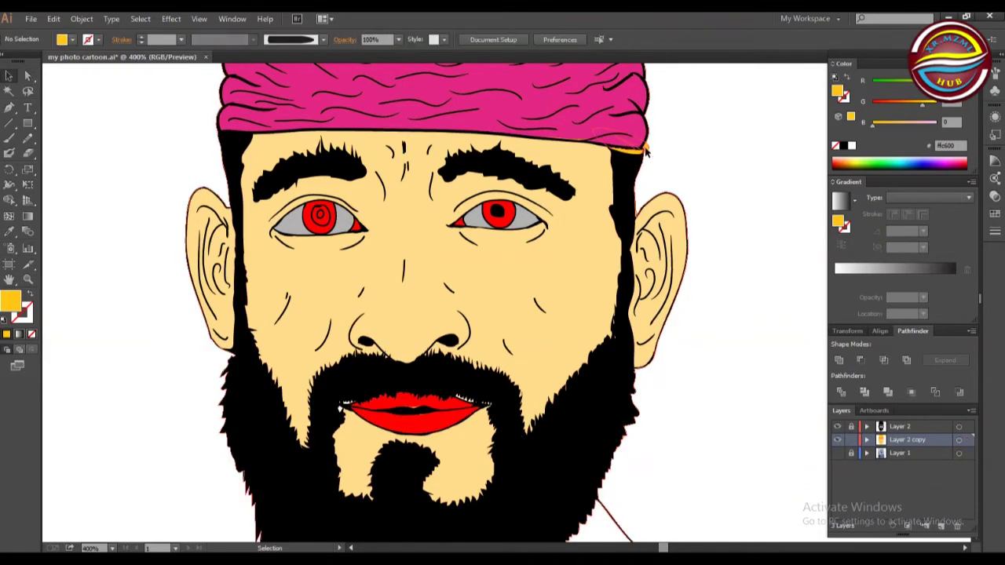
Recolour the small yellow shape under the headband's lower corner black.
click(644, 150)
click(72, 39)
click(33, 60)
click(730, 151)
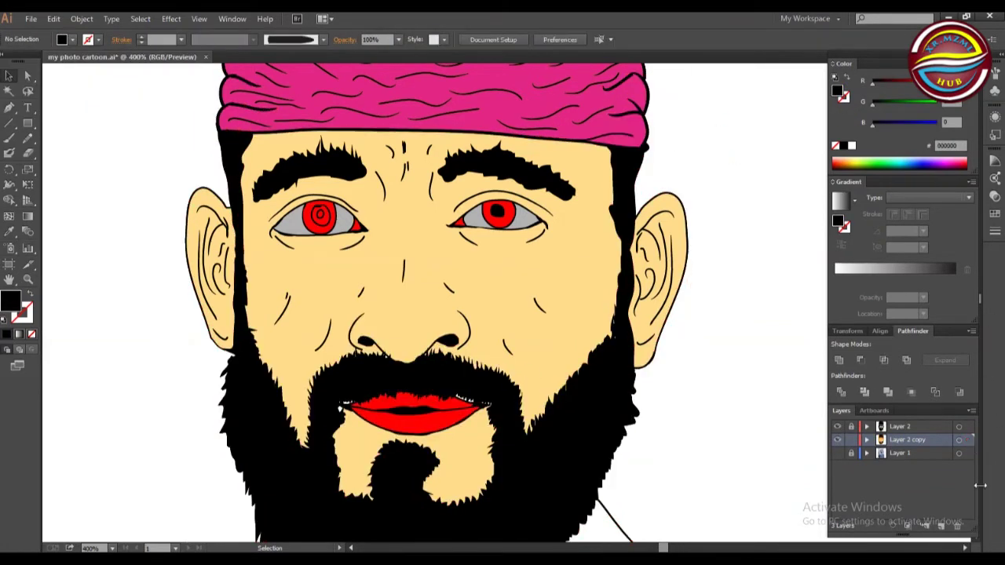
Recolour both lips orange #F15A24, matching the second lip with the Eyedropper.
key(a)
click(474, 402)
click(72, 39)
click(35, 63)
click(9, 76)
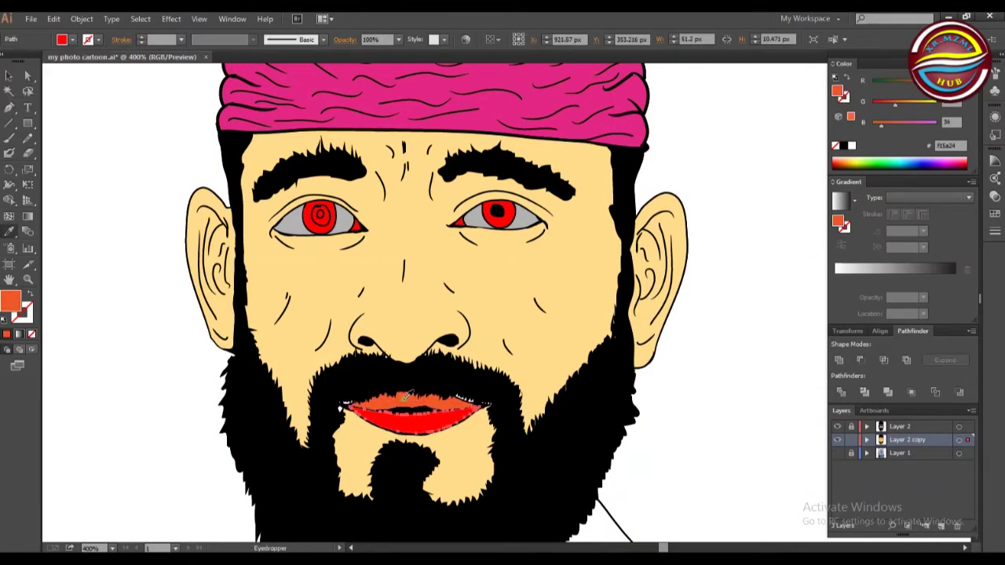
click(142, 235)
Recolour the inner corners of both eyes dark red.
click(72, 40)
click(46, 57)
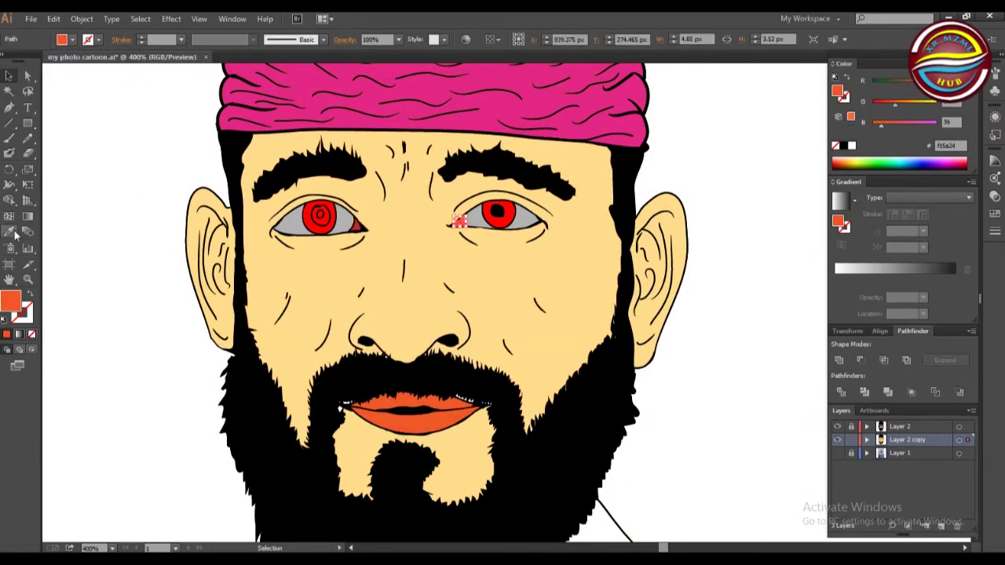
click(320, 223)
click(72, 39)
Recolour the grey eyeball areas of both eyes white, matching the remaining parts with the Eyedropper.
click(292, 225)
click(72, 39)
click(97, 89)
click(72, 40)
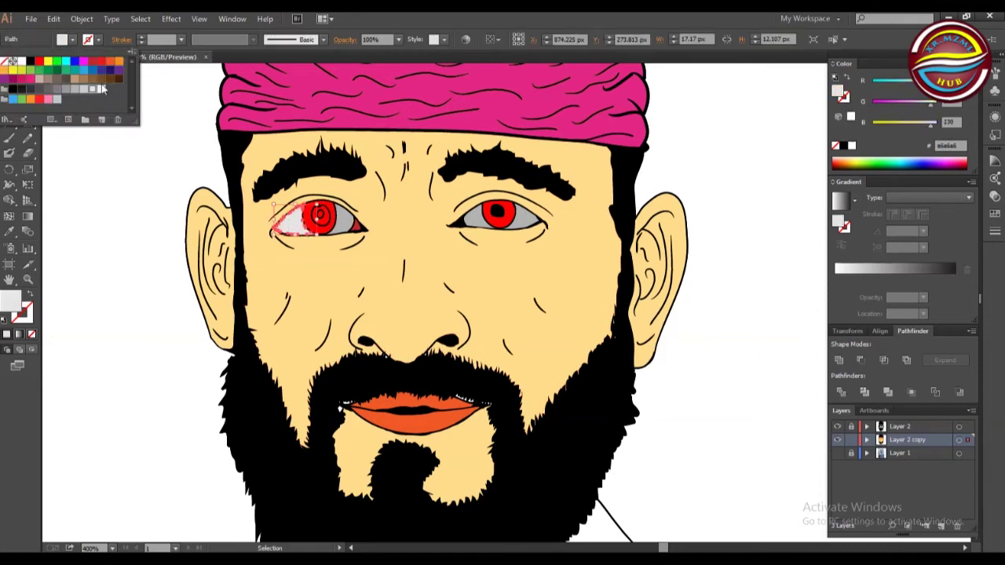
click(26, 63)
click(344, 220)
click(72, 40)
click(36, 57)
click(471, 220)
click(72, 39)
click(9, 231)
click(286, 223)
Try several swatches on the iris of the eye at the photo's right and settle on dark grey.
ctrl+click(496, 212)
click(72, 39)
click(67, 71)
click(40, 71)
click(30, 70)
click(21, 71)
click(13, 71)
click(56, 80)
click(84, 89)
click(48, 90)
ctrl+click(111, 168)
Recolour the outer iris ring of the eye at the photo's left cyan.
ctrl+click(316, 227)
click(72, 39)
click(110, 62)
click(75, 62)
click(105, 209)
Recolour the middle iris ring of the eye at the photo's left grey and its centre red.
ctrl+click(320, 214)
click(72, 39)
click(83, 62)
ctrl+click(102, 146)
ctrl+click(325, 217)
click(72, 40)
click(66, 90)
ctrl+click(156, 168)
ctrl+click(320, 214)
click(73, 40)
click(48, 62)
ctrl+click(142, 168)
Switch back to the Essentials workspace.
click(809, 19)
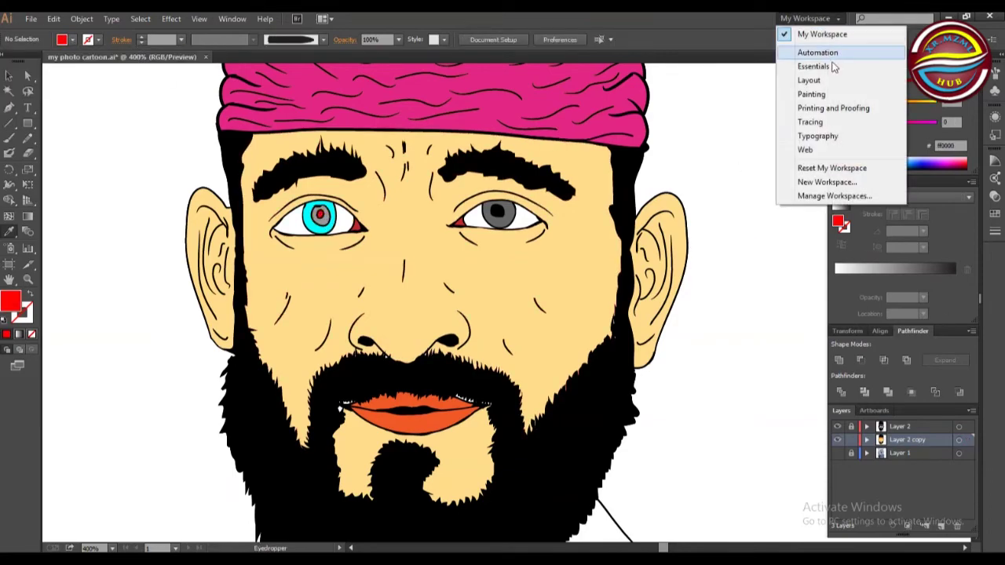
click(834, 66)
scroll(978, 304, up, 2)
scroll(978, 304, down, 10)
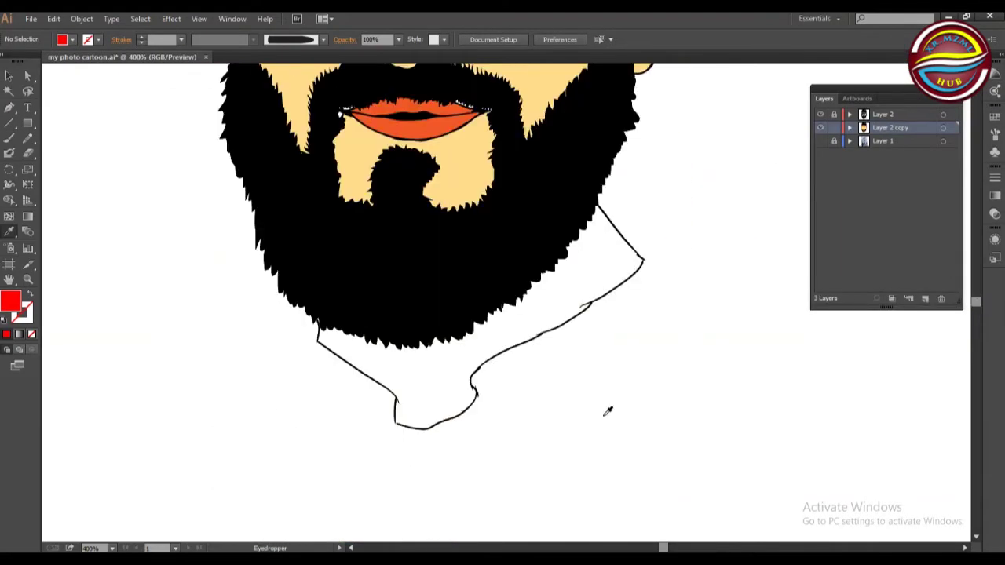
key(ctrl+minus)
scroll(977, 303, up, 5)
Fill the small white gaps at the headband's upper corners purple with the Shape Builder, then deselect the artwork.
key(ctrl+a)
key(shift+m)
click(112, 548)
click(132, 324)
click(72, 39)
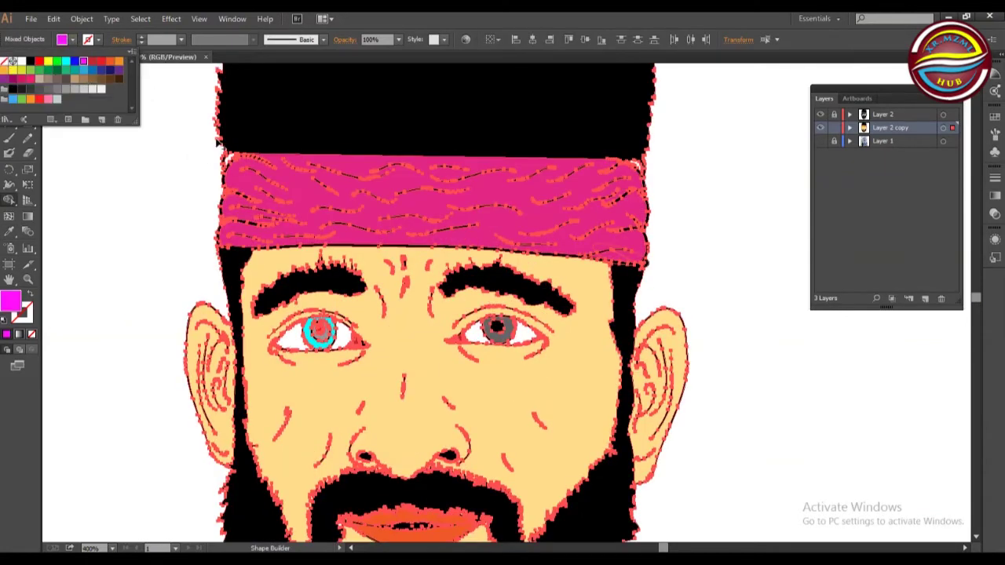
click(72, 39)
click(118, 74)
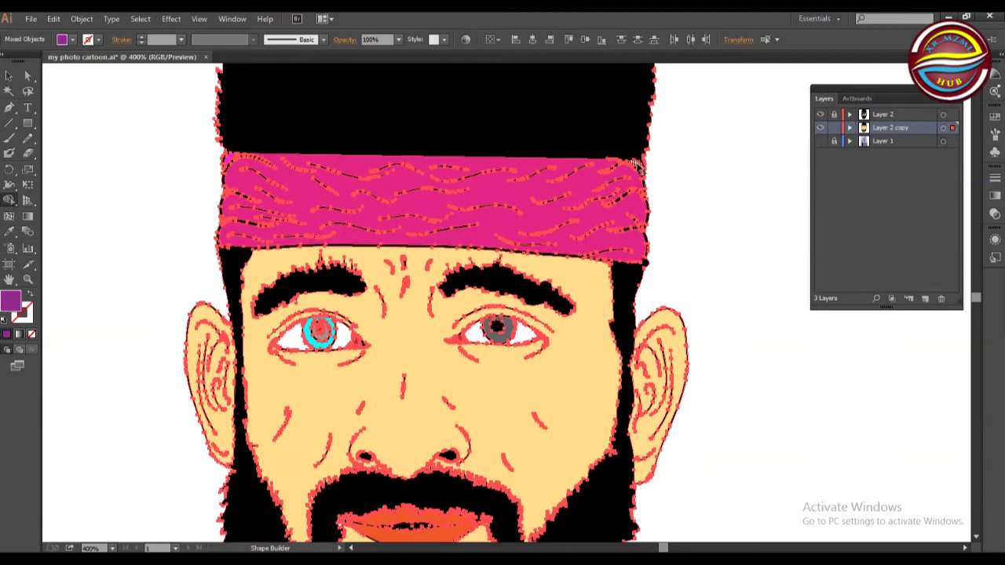
scroll(640, 167, down, 4)
key(v)
click(698, 307)
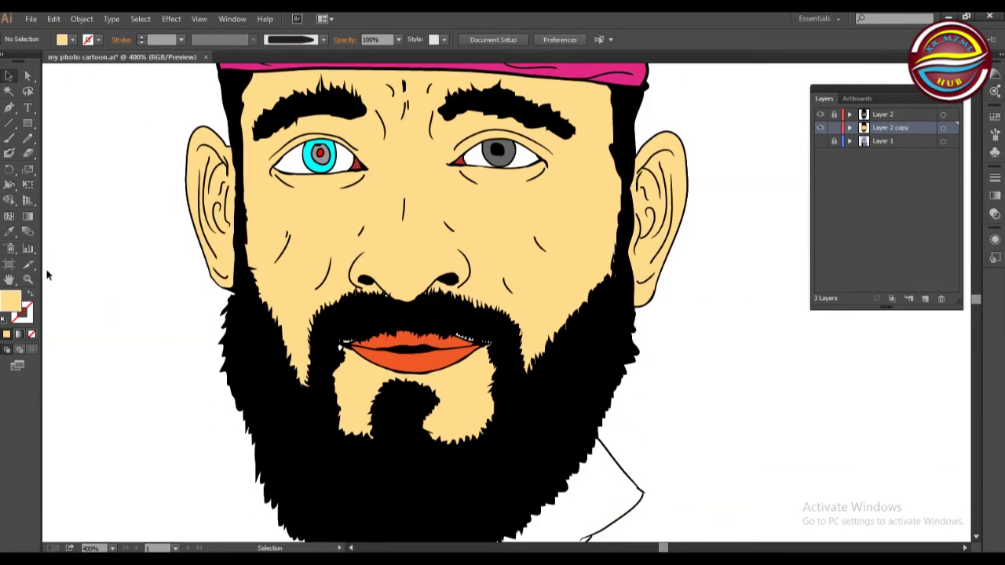
Fill the small gap at the mouth corner on the photo's left orange with the Shape Builder and deselect the artwork.
key(ctrl+plus)
key(ctrl+a)
key(i)
click(72, 39)
click(82, 78)
key(ctrl+z)
key(shift+m)
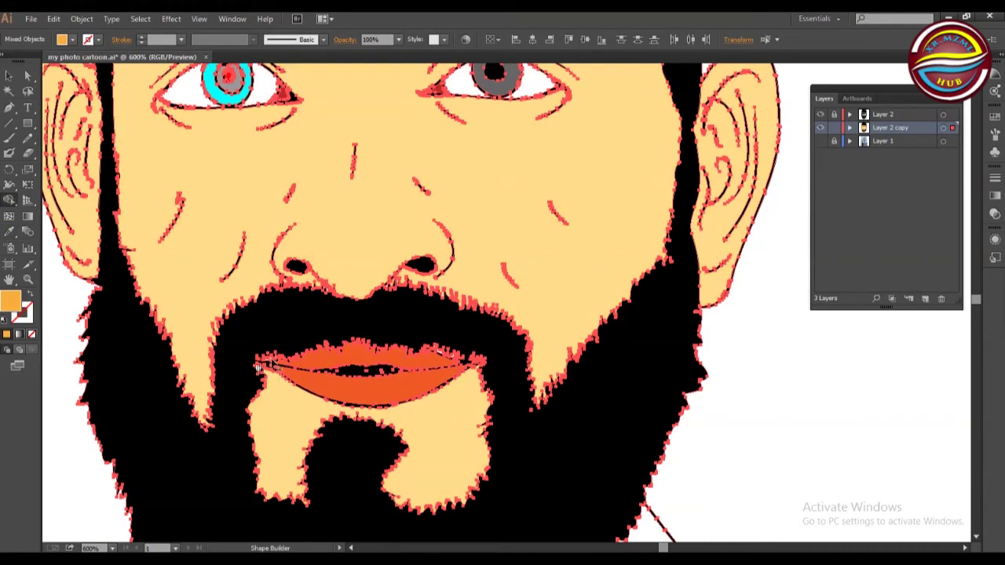
key(v)
key(ctrl+shift+a)
click(113, 548)
click(134, 385)
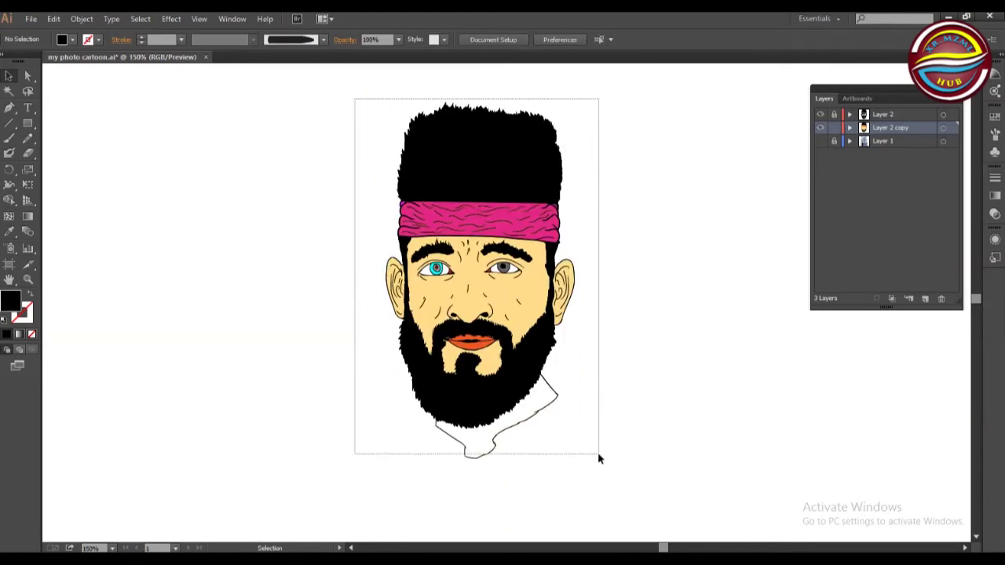
Create a new layer beneath Layer 2 copy and draw a black rectangle behind the whole head.
drag(869, 133, 871, 146)
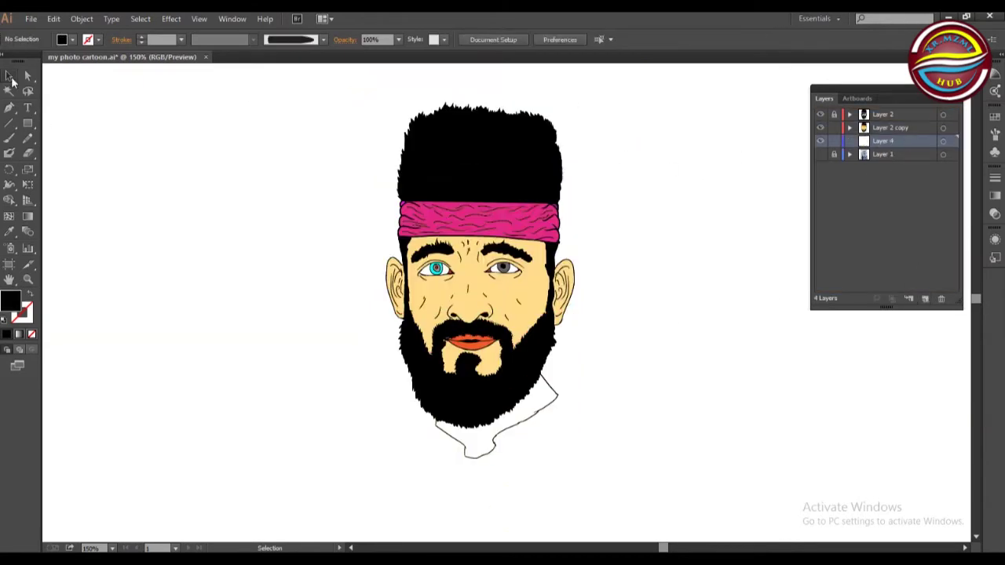
click(27, 124)
drag(351, 94, 651, 472)
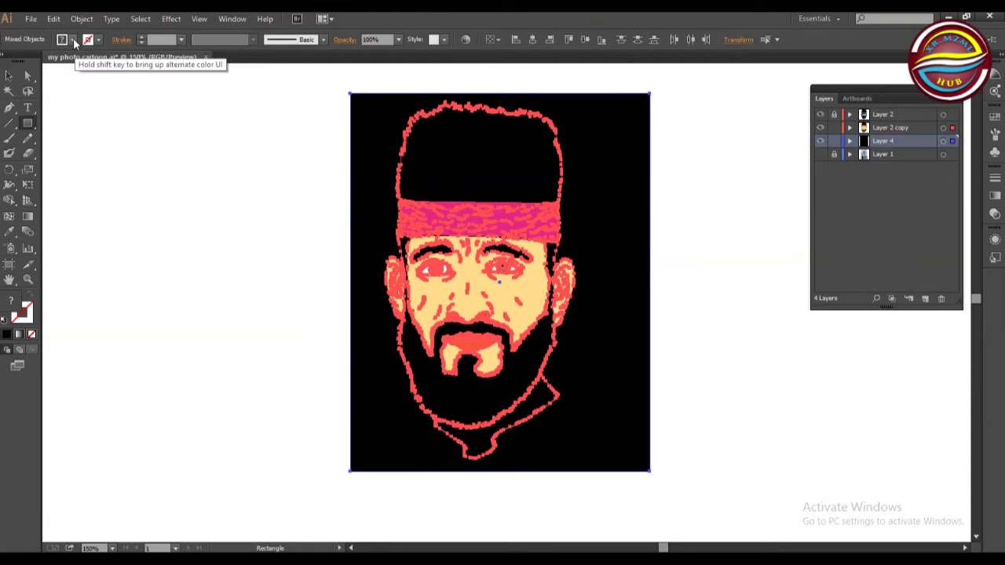
Duplicate Layer 2 copy beneath itself, lock the original, and remove the rectangle's area outside the head with the Shape Builder.
click(73, 39)
click(13, 62)
key(shift+m)
drag(305, 330, 369, 324)
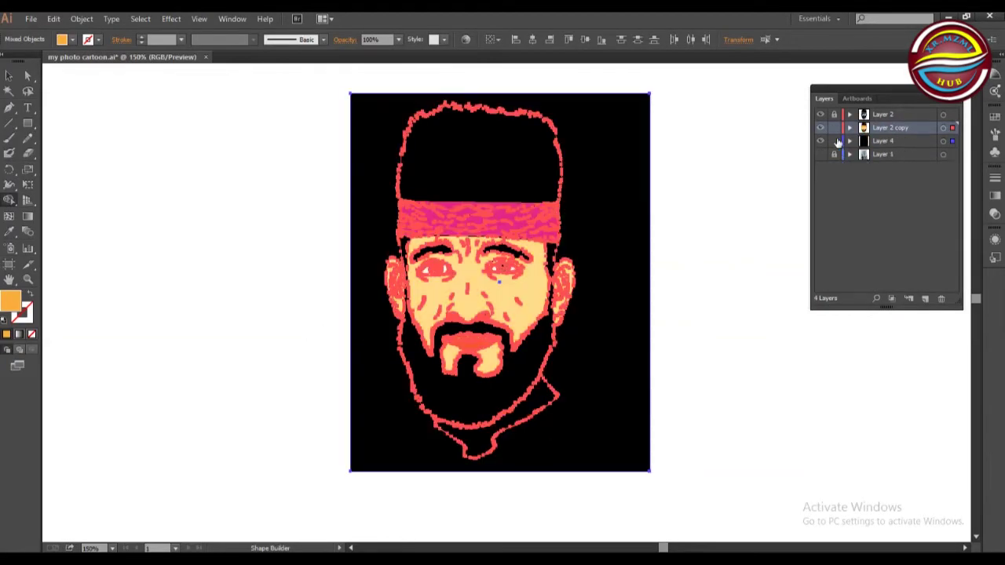
drag(881, 128, 879, 135)
click(834, 128)
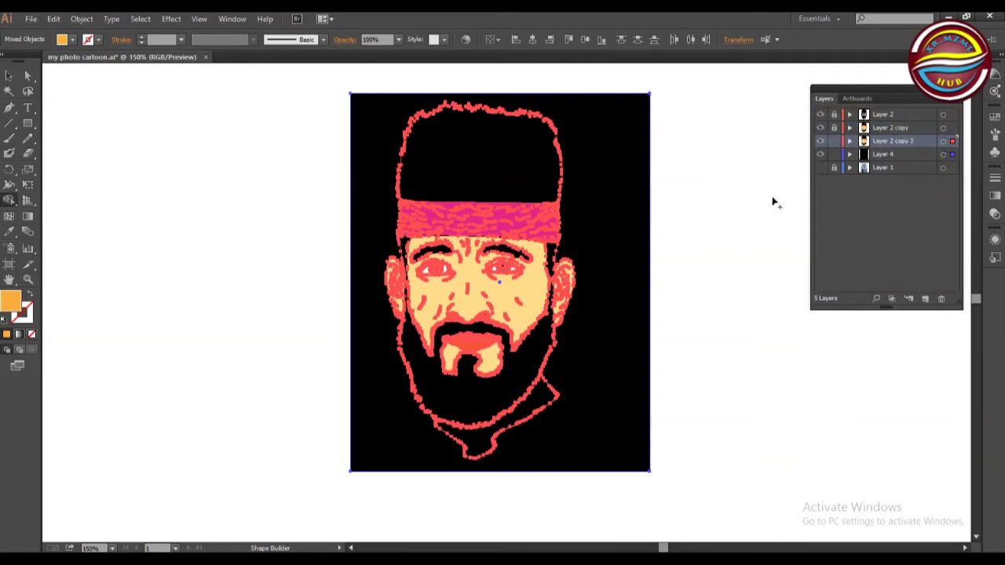
drag(291, 221, 369, 206)
key(v)
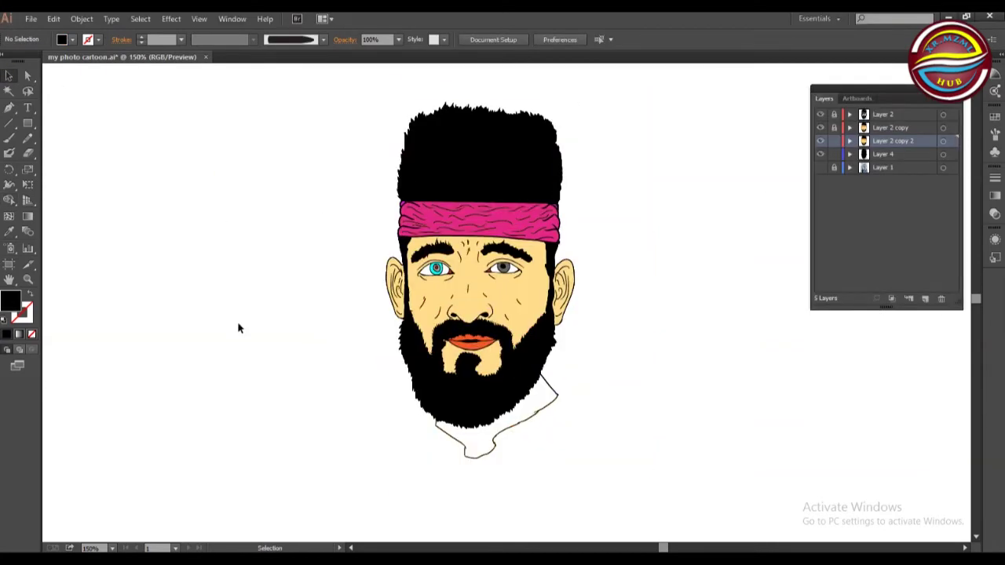
Switch to the My Workspace workspace and make Layer 2 copy the unlocked, active layer with Layer 2 copy 2 locked.
click(503, 269)
key(ctrl+=)
key(ctrl+=)
key(ctrl+=)
key(ctrl+=)
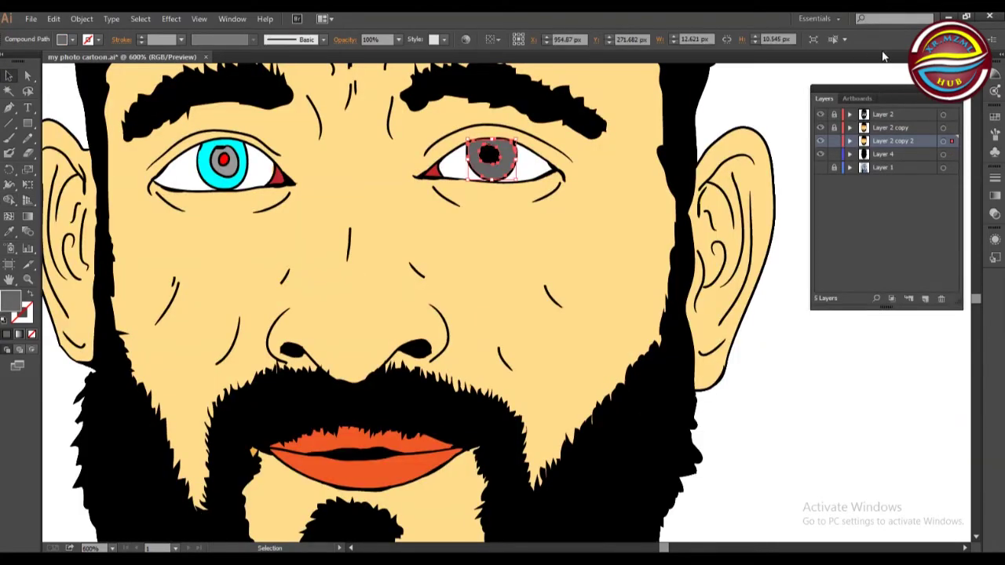
click(817, 18)
click(817, 35)
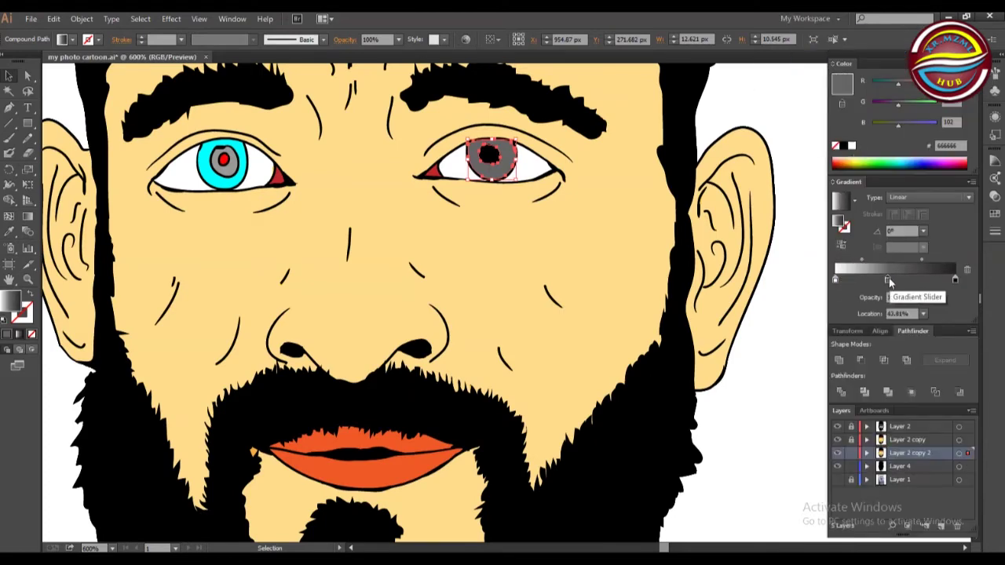
key(ctrl+shift+a)
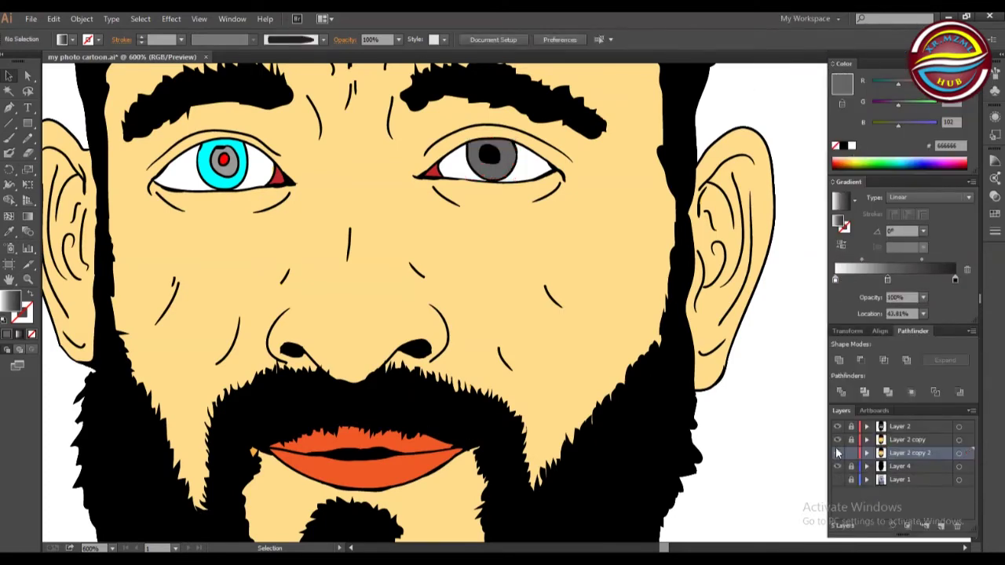
click(851, 441)
click(899, 441)
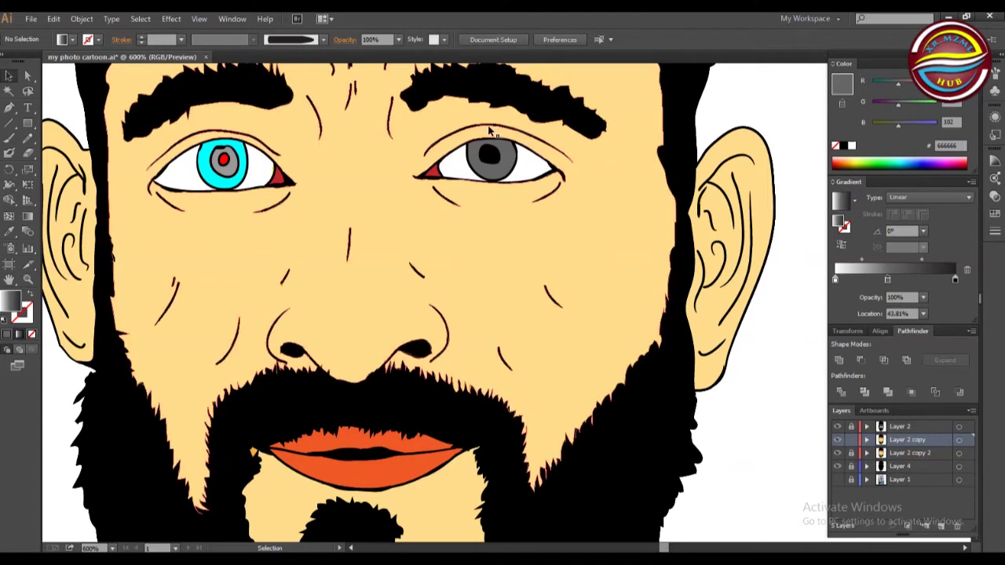
Apply a gradient to the iris of the eye at the photo's right and colour its middle stop green (66b925).
click(506, 162)
click(841, 272)
drag(888, 280, 917, 280)
drag(956, 280, 956, 315)
click(888, 278)
drag(899, 104, 919, 103)
drag(898, 124, 883, 125)
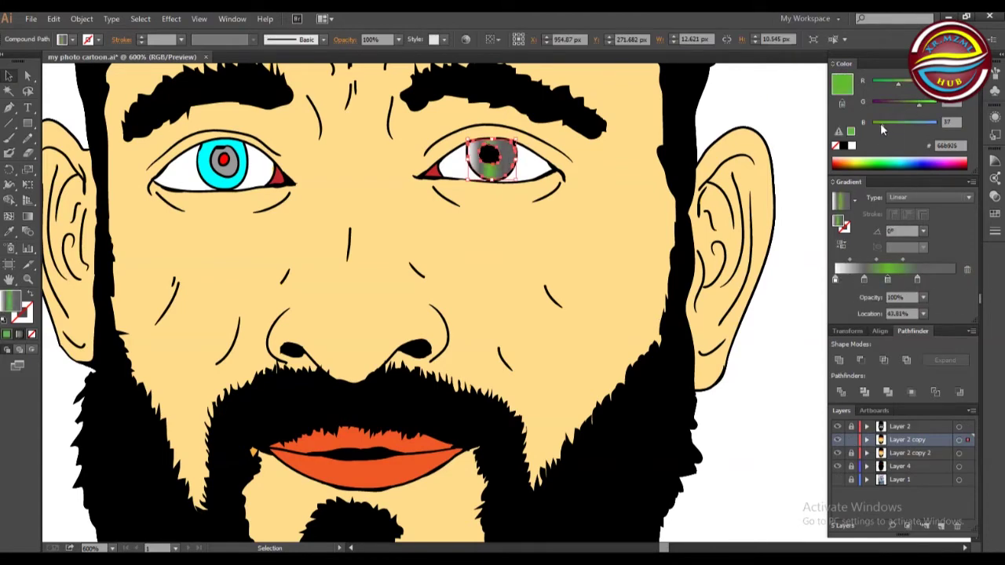
Make the iris gradient radial and rearrange its stops to grey at both ends with green between.
click(922, 197)
click(907, 224)
drag(917, 279, 953, 280)
drag(836, 280, 952, 280)
drag(865, 280, 836, 280)
drag(868, 260, 857, 260)
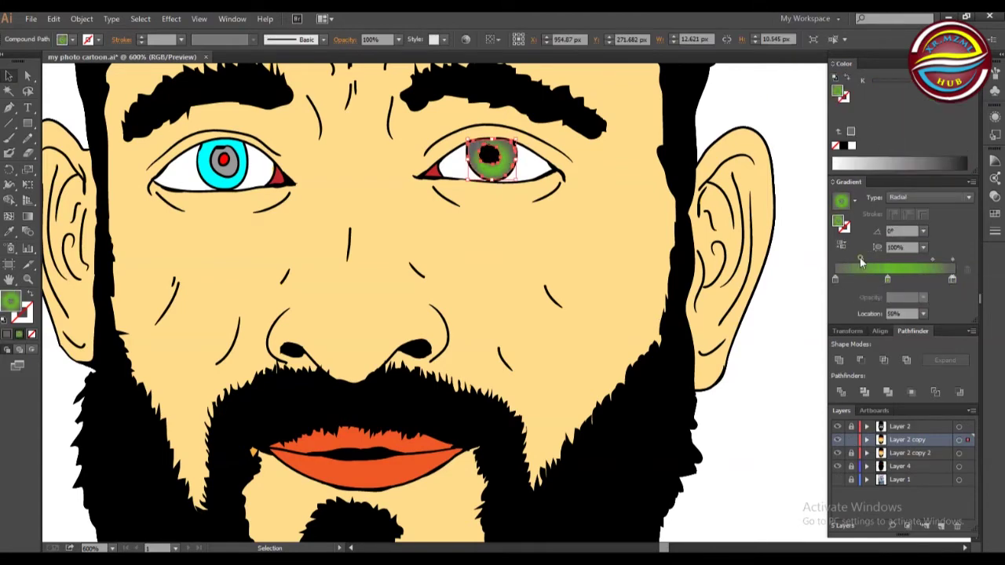
Brighten the green of the iris gradient and give it a blue outer stop (6269ff).
drag(919, 259, 933, 260)
drag(888, 279, 897, 280)
mouse_move(918, 104)
mouse_down()
mouse_move(937, 105)
mouse_move(927, 105)
mouse_up()
click(836, 280)
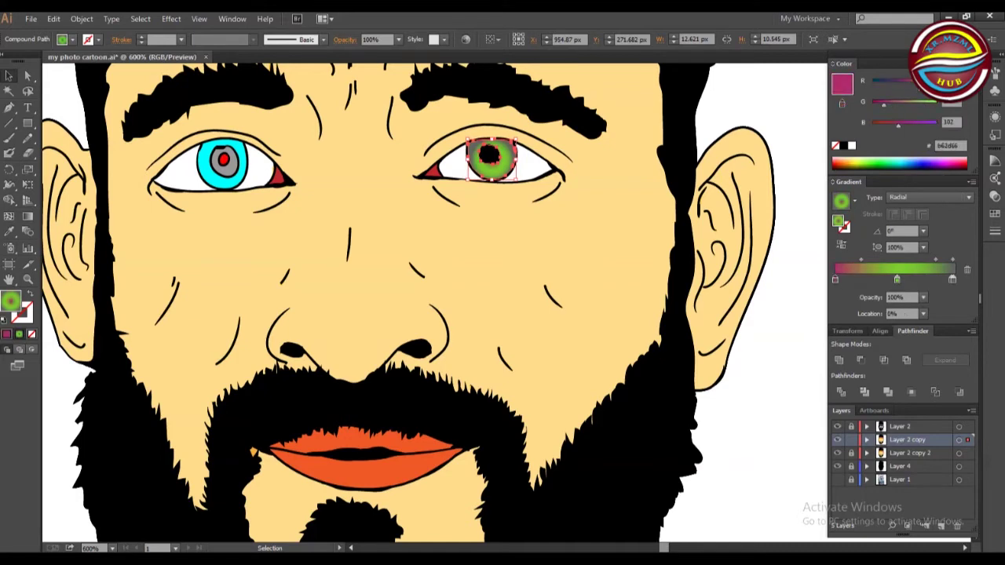
drag(836, 280, 924, 280)
drag(899, 124, 922, 124)
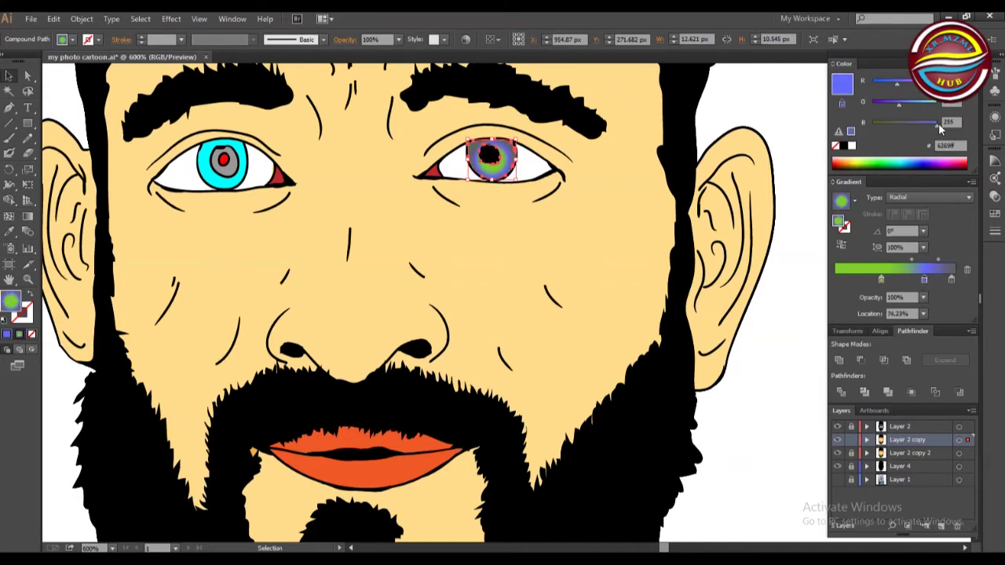
click(637, 94)
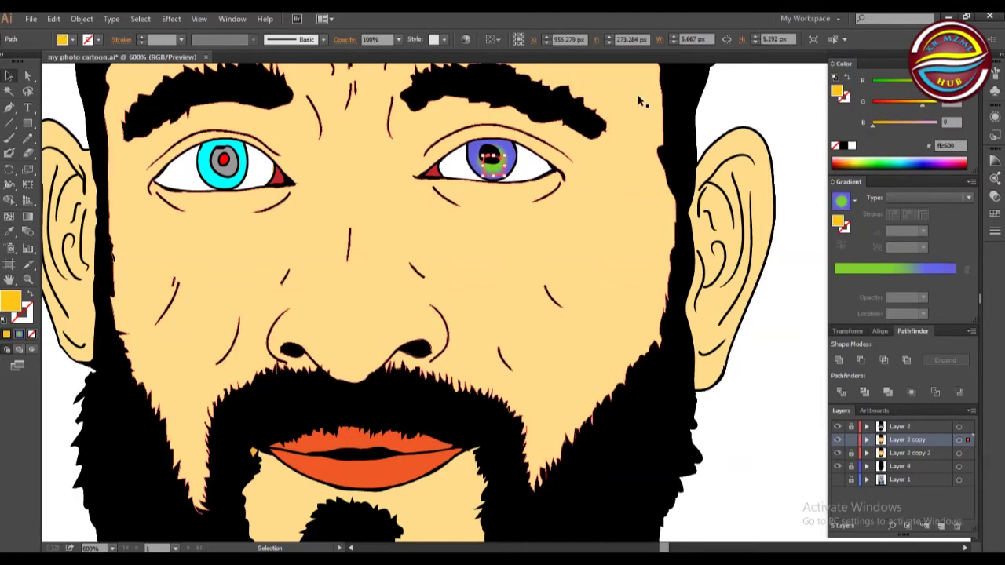
Try a different fill on the small pupil shape of the eye at the photo's right and deselect it.
click(490, 156)
click(869, 162)
click(768, 100)
Paint small white 1 pt highlights without fill on the pupil of the eye at the photo's right, on Layer 2.
click(9, 138)
click(72, 39)
click(22, 61)
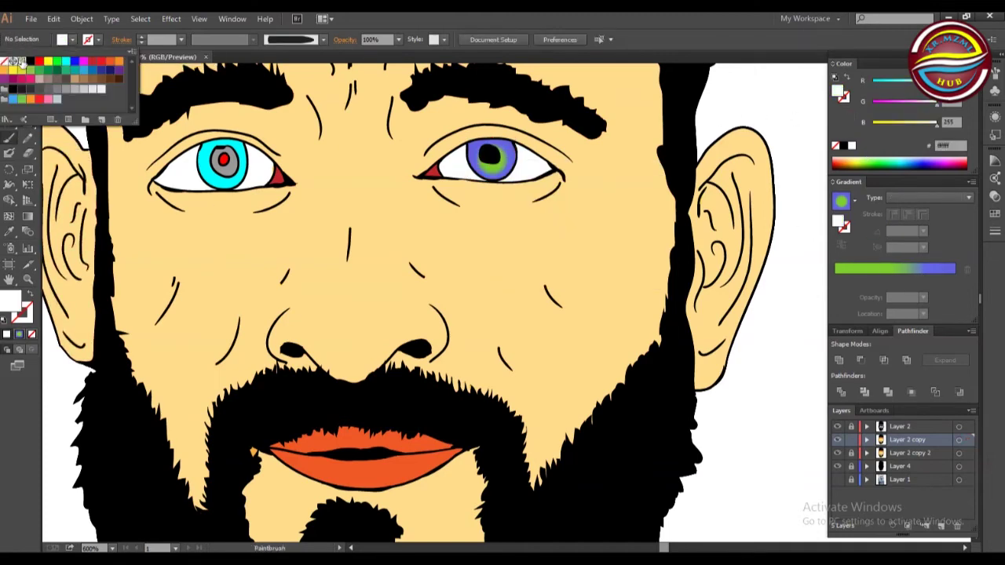
click(5, 61)
click(493, 155)
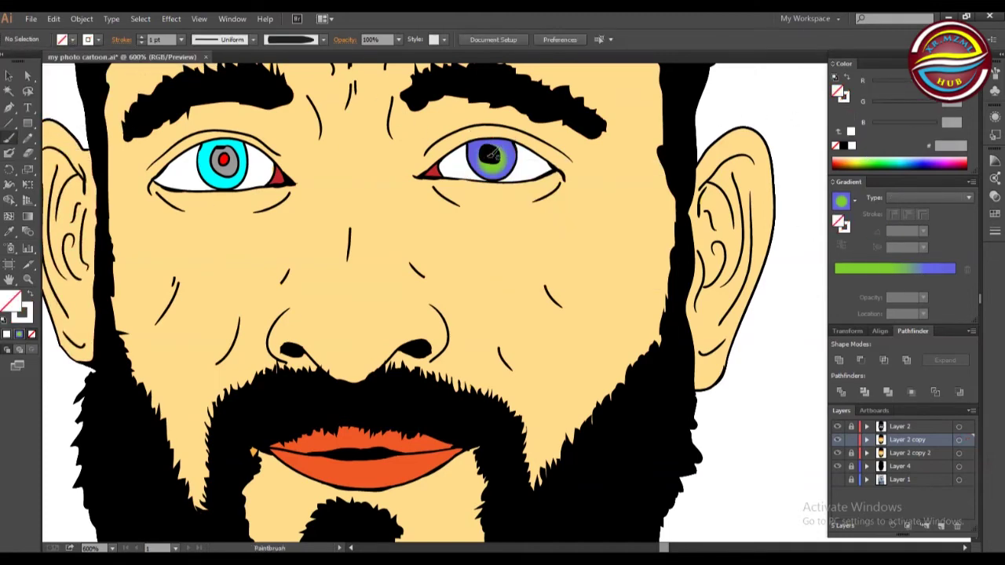
click(883, 426)
drag(483, 151, 498, 149)
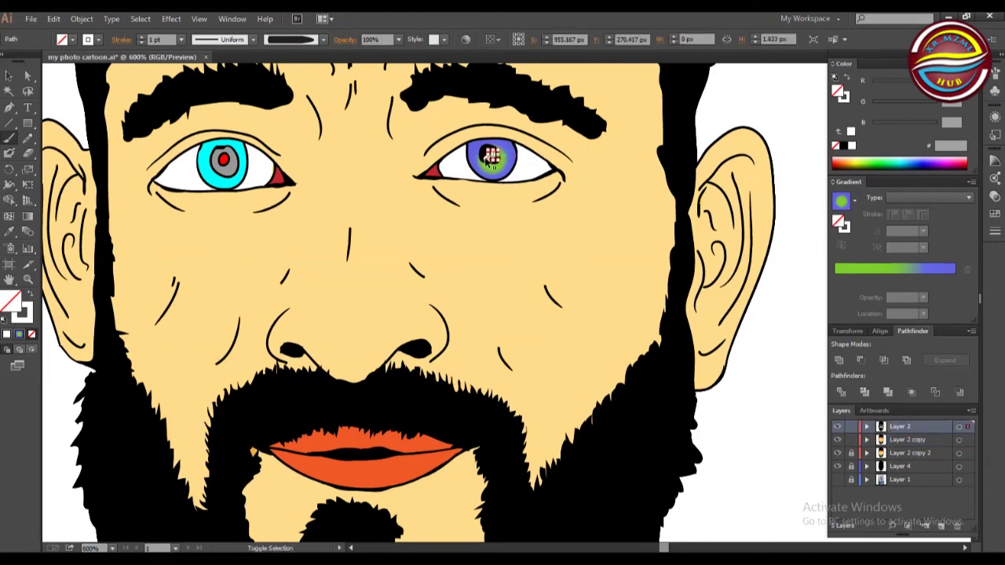
key(ctrl+shift+a)
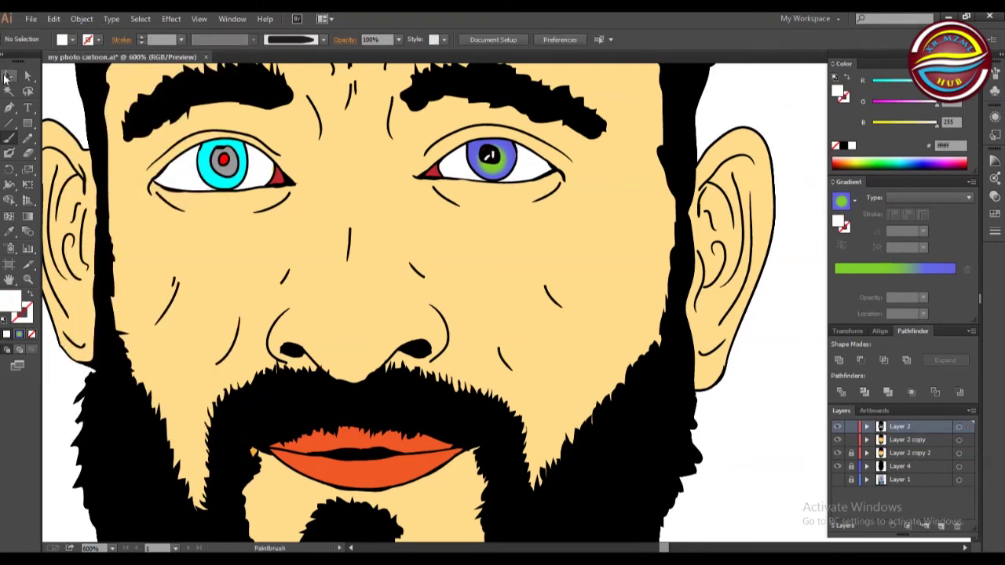
Give the outer iris ring of the eye at the photo's left a radial gradient from cyan to pink.
click(6, 76)
click(209, 161)
click(841, 276)
click(952, 278)
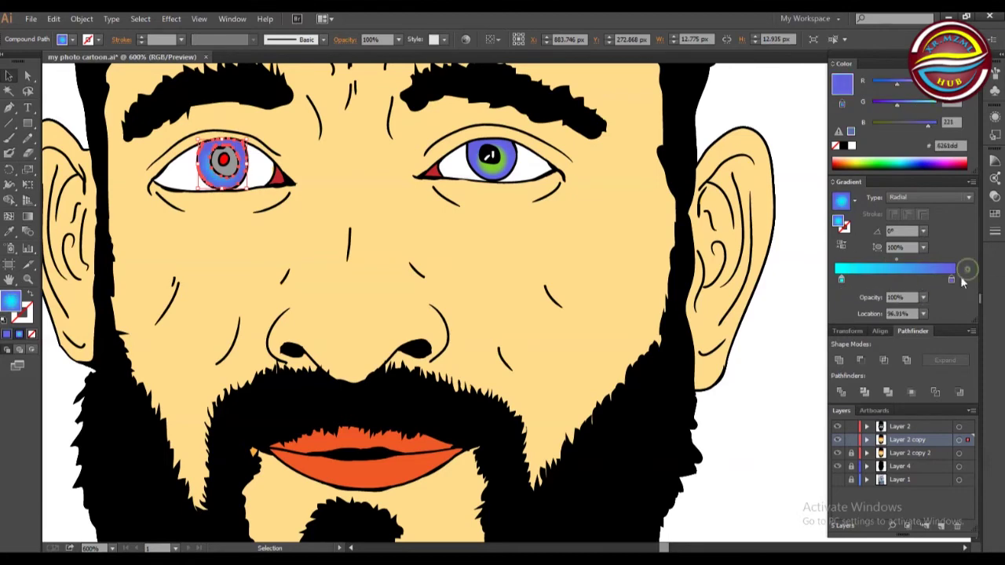
drag(897, 86, 936, 87)
Give the middle iris ring of the eye at the photo's left a radial gradient from yellow to pink.
click(229, 167)
click(899, 269)
click(842, 279)
drag(910, 124, 936, 83)
drag(897, 259, 903, 260)
Fill the red centre of the eye at the photo's left with a radial gradient from red to pale cream.
click(224, 160)
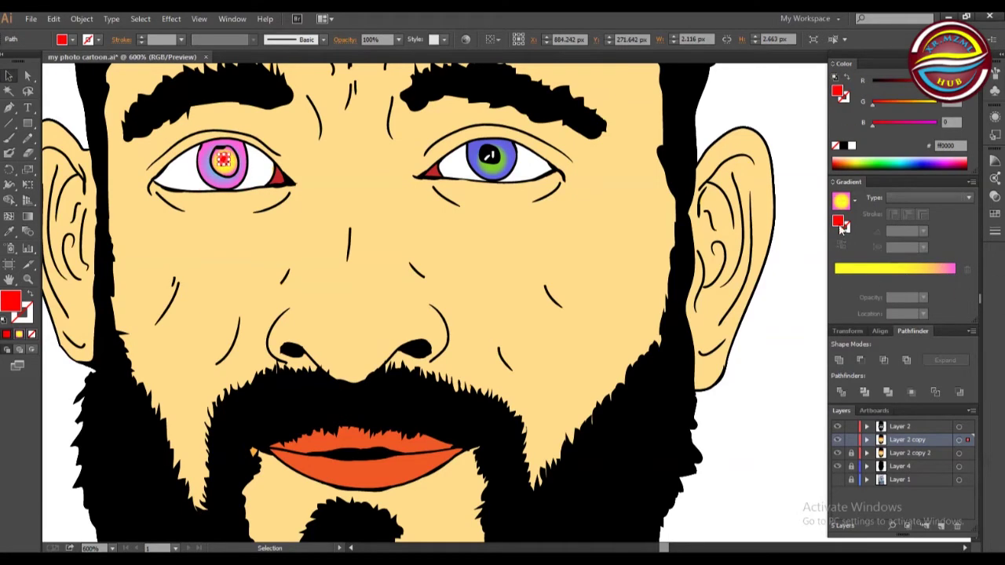
click(843, 271)
click(951, 280)
drag(897, 104, 937, 105)
click(794, 249)
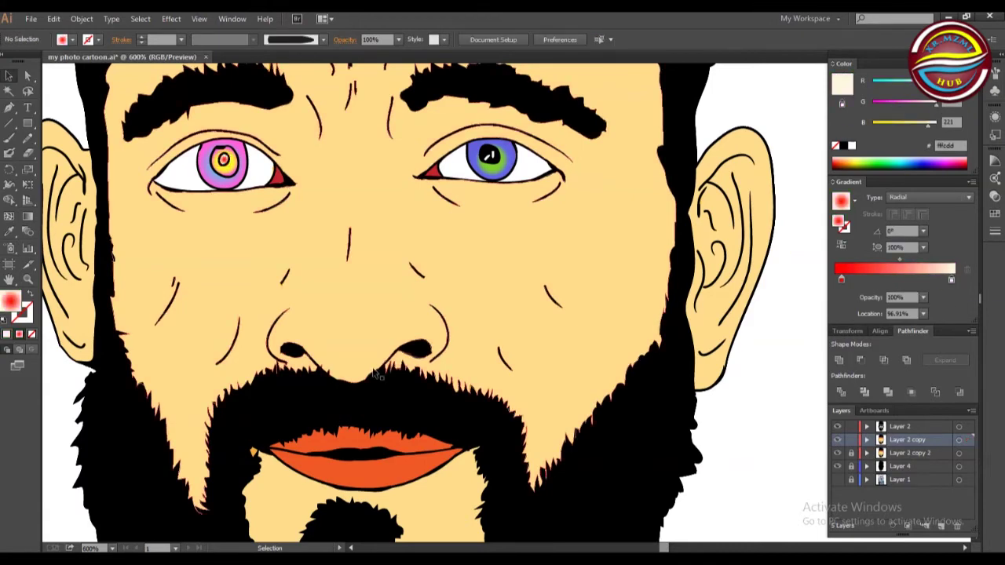
Paint thin black 0.25 pt detail strokes in the irises and whites of both eyes with the Paintbrush.
click(10, 135)
click(64, 40)
click(30, 61)
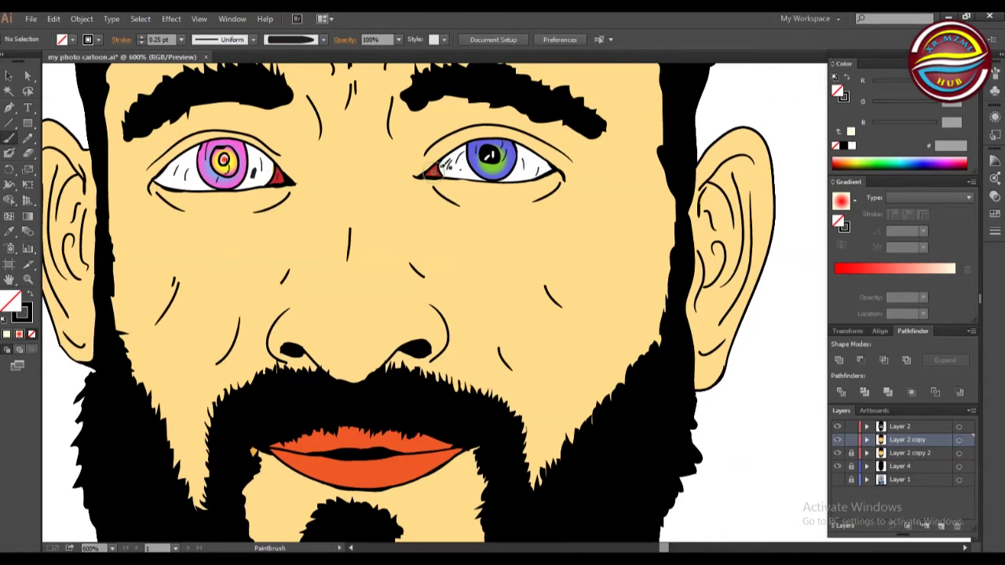
Set the Pencil tool to a brown fill (a67c52) with no stroke.
key(n)
key(ctrl+1)
click(113, 548)
click(138, 351)
click(9, 279)
drag(535, 166, 350, 370)
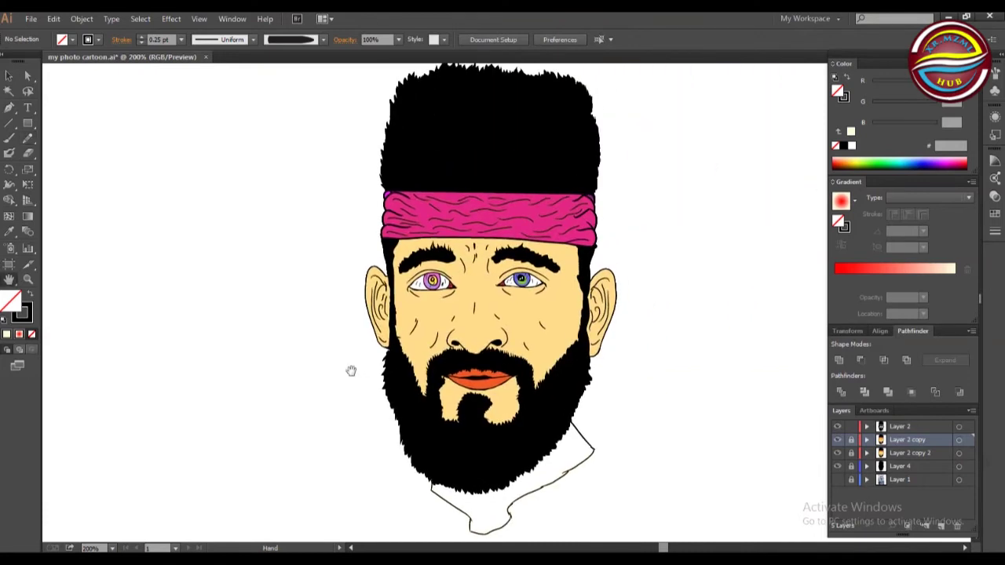
click(112, 548)
click(136, 310)
click(27, 138)
click(73, 40)
click(102, 82)
click(99, 40)
click(6, 65)
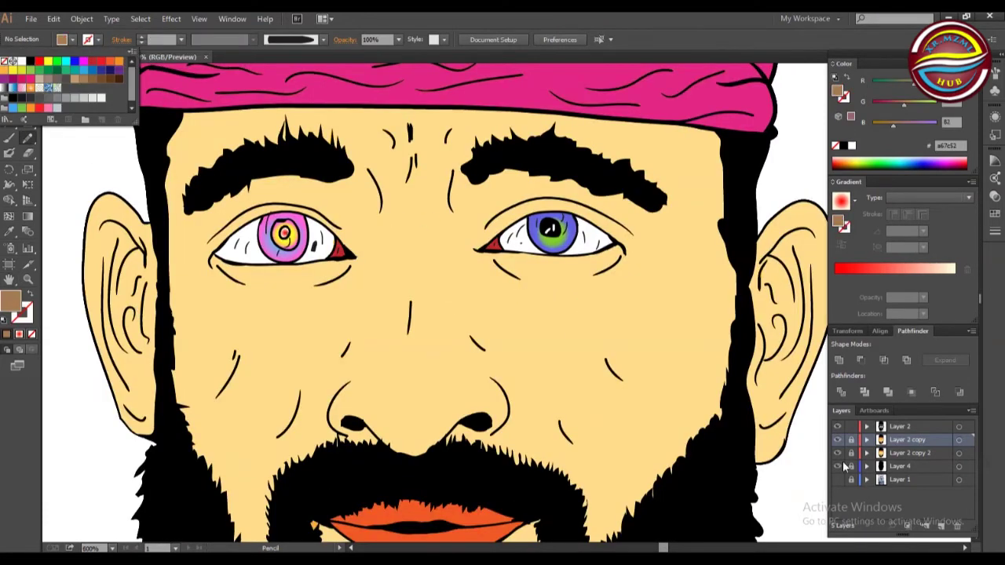
Lock Layer 2, add a new layer below it, and draw brown shadows at the inner brow ends and along both sides of the nose.
click(851, 426)
click(941, 527)
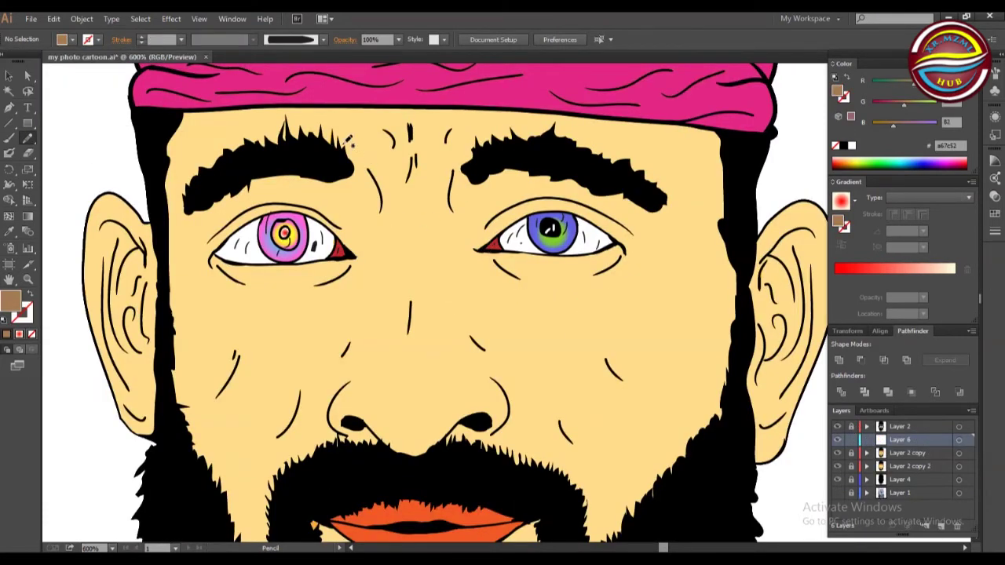
drag(339, 153, 338, 148)
mouse_move(476, 161)
mouse_down()
mouse_move(478, 150)
mouse_move(473, 163)
mouse_up()
drag(330, 174, 330, 171)
drag(357, 298, 358, 300)
drag(489, 290, 487, 294)
mouse_move(496, 332)
mouse_down()
mouse_move(481, 342)
mouse_move(501, 369)
mouse_up()
drag(456, 277, 459, 279)
drag(366, 260, 364, 263)
drag(460, 318, 508, 391)
mouse_move(512, 421)
mouse_down()
mouse_move(550, 476)
mouse_move(510, 392)
mouse_up()
Draw brown shadows along the beard edge at the photo's right and around the outer sides of both eyes.
mouse_move(627, 524)
mouse_down()
mouse_move(668, 487)
mouse_move(711, 398)
mouse_up()
mouse_move(486, 225)
mouse_down()
mouse_move(489, 213)
mouse_move(601, 204)
mouse_move(642, 256)
mouse_up()
key(ctrl+z)
mouse_move(495, 260)
mouse_down()
mouse_move(628, 271)
mouse_move(558, 294)
mouse_move(663, 246)
mouse_up()
drag(628, 202, 620, 201)
mouse_move(208, 203)
mouse_down()
mouse_move(188, 259)
mouse_move(259, 303)
mouse_up()
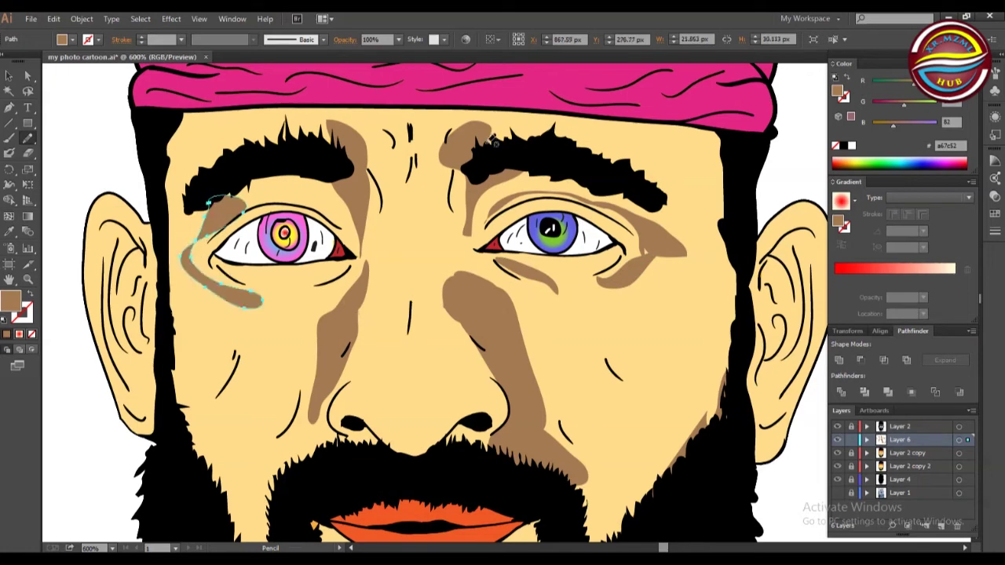
Add brown shading above both eyebrows and along the beard and moustache edges.
drag(566, 154, 479, 137)
drag(329, 140, 184, 193)
mouse_move(669, 440)
mouse_down()
mouse_move(578, 518)
mouse_move(691, 434)
mouse_up()
drag(331, 465, 340, 450)
mouse_move(318, 396)
mouse_down()
mouse_move(310, 472)
mouse_move(345, 436)
mouse_up()
Extend the brown shading around the eye at the photo's right and over the cheek creases and beard edge on that side.
drag(688, 252, 688, 252)
drag(632, 212, 684, 255)
drag(550, 281, 510, 271)
drag(606, 357, 630, 382)
mouse_move(565, 424)
mouse_down()
mouse_move(573, 446)
mouse_move(721, 409)
mouse_up()
Shade the cheek crease, the ear and the area beneath the eye at the photo's left in brown.
drag(235, 353, 219, 397)
mouse_move(142, 216)
mouse_down()
mouse_move(103, 229)
mouse_move(145, 249)
mouse_up()
mouse_move(114, 318)
mouse_down()
mouse_move(112, 249)
mouse_move(134, 311)
mouse_up()
drag(106, 278, 125, 407)
mouse_move(317, 285)
mouse_down()
mouse_move(361, 258)
mouse_move(267, 261)
mouse_move(316, 285)
mouse_up()
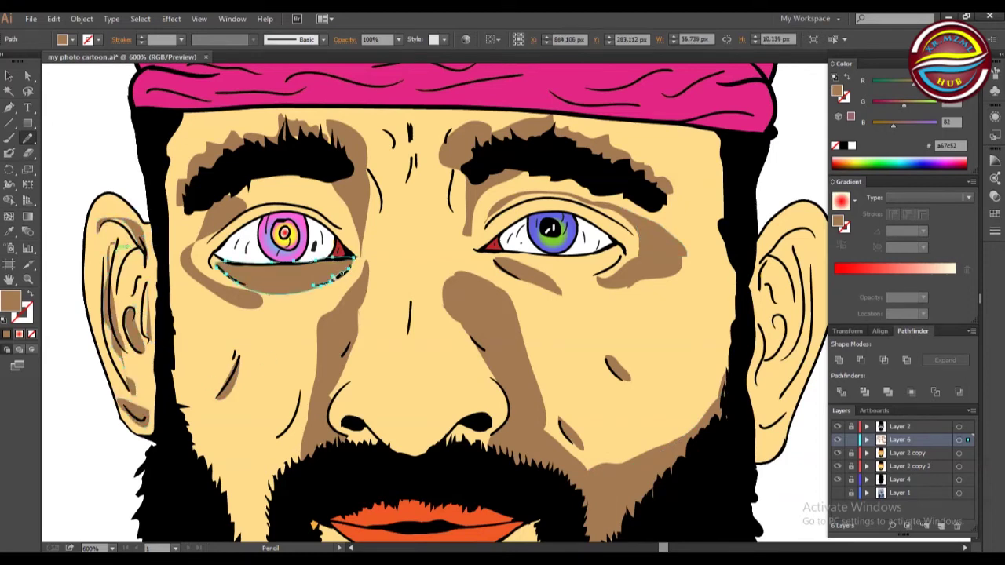
Change the Pencil fill to light grey (cccccc) and draw shadows in the whites of both eyes.
click(72, 40)
click(92, 103)
key(ctrl+z)
ctrl+click(97, 162)
click(72, 39)
click(93, 103)
mouse_move(238, 235)
mouse_down()
mouse_move(262, 227)
mouse_move(237, 230)
mouse_up()
drag(315, 221, 327, 229)
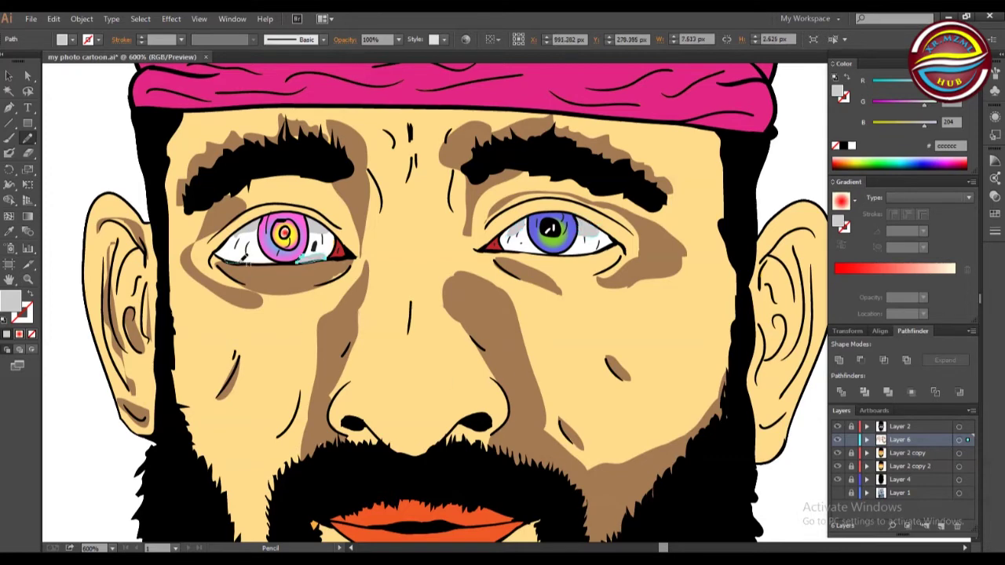
Change the stacking order of the grey shadow in the eye at the photo's left and deselect it.
key(v)
right_click(263, 251)
click(437, 455)
key(ctrl+shift+a)
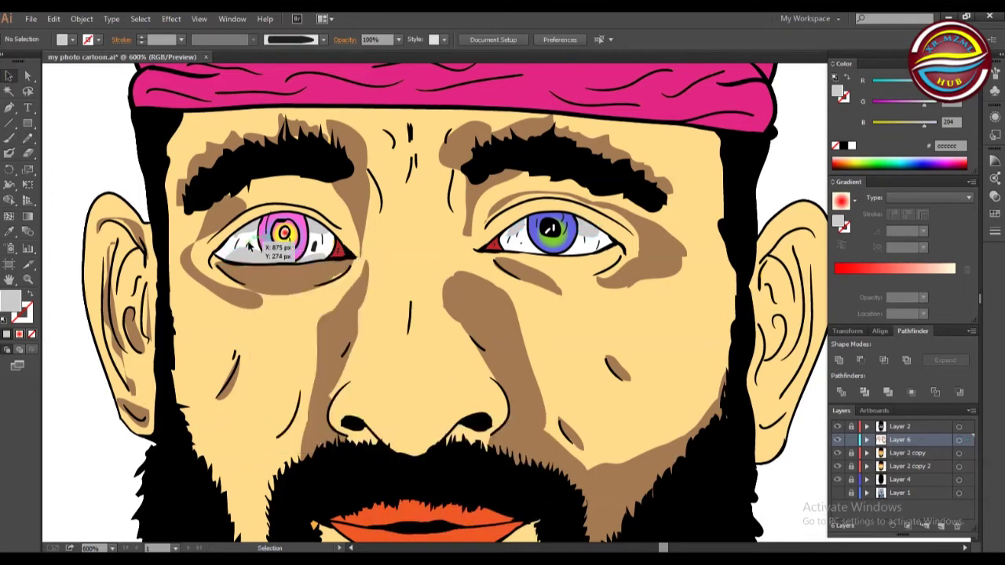
Select everything on Layer 6, recolour the brown face shading light tan with 90.2% brightness, and deselect it.
click(960, 439)
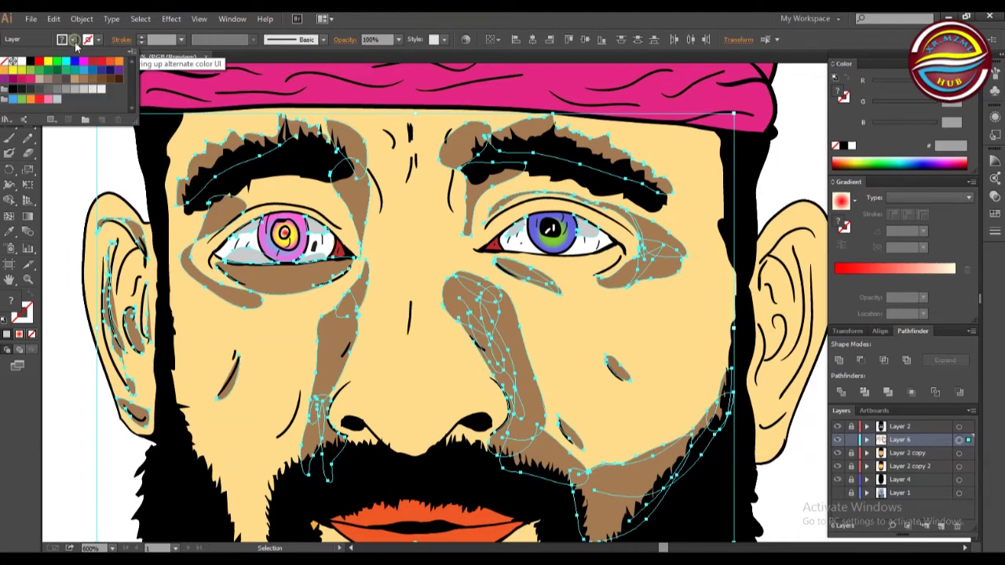
click(71, 40)
click(43, 66)
drag(936, 83, 932, 83)
drag(888, 124, 931, 126)
key(i)
click(257, 325)
click(71, 40)
click(43, 66)
click(45, 88)
click(228, 247)
key(ctrl+shift+a)
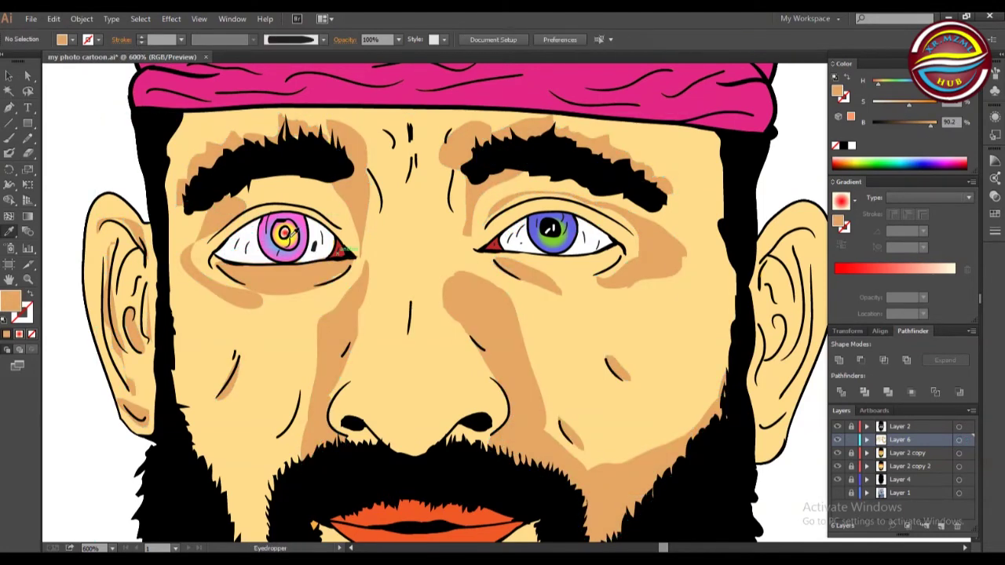
Draw light tan shading with the Pencil on the two skin patches of the chin inside the beard.
key(ctrl+0)
click(112, 549)
click(101, 310)
drag(658, 548, 663, 548)
mouse_move(888, 64)
mouse_down()
mouse_move(874, 71)
mouse_move(887, 65)
mouse_up()
click(10, 279)
drag(213, 136, 190, 476)
click(28, 138)
drag(350, 343, 353, 345)
drag(478, 372, 479, 369)
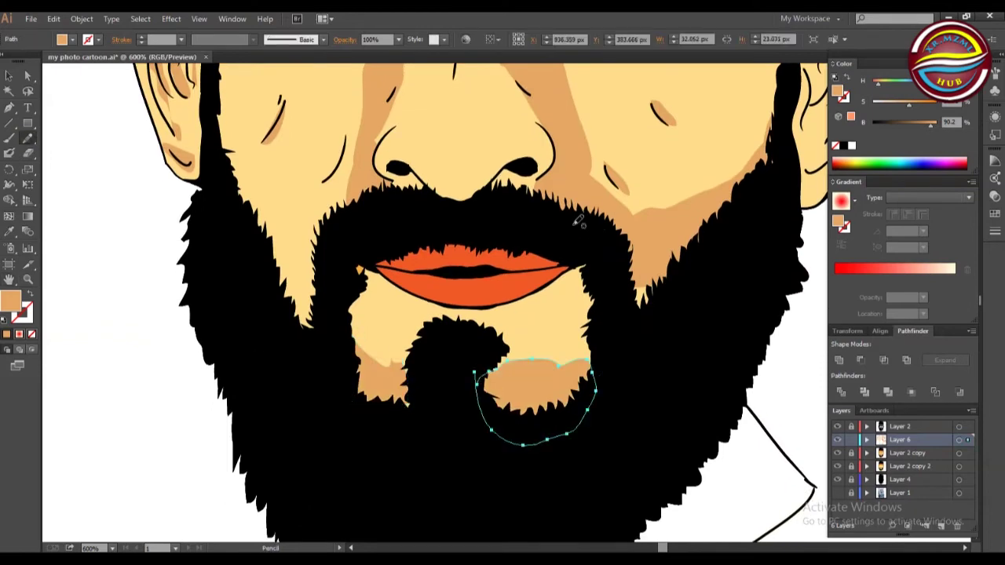
Draw tan shadows over the folds of the ear and along the face edge at the photo's right.
drag(663, 548, 666, 547)
drag(607, 123, 583, 328)
drag(474, 163, 501, 235)
drag(470, 269, 470, 274)
drag(448, 360, 449, 362)
drag(446, 390, 448, 391)
drag(491, 290, 489, 295)
drag(407, 209, 408, 206)
drag(272, 475, 281, 474)
Add tan shadows to the inner folds, lobe and upper rim of the ear at the photo's left.
drag(666, 548, 663, 548)
drag(172, 290, 171, 292)
key(ctrl+z)
drag(174, 243, 172, 246)
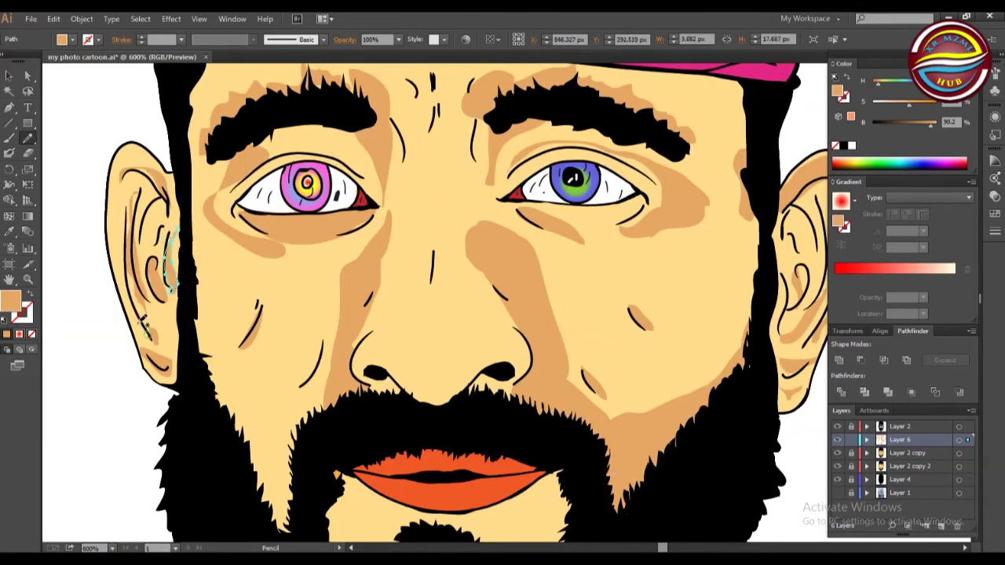
drag(162, 344, 163, 346)
drag(159, 187, 170, 205)
key(ctrl+z)
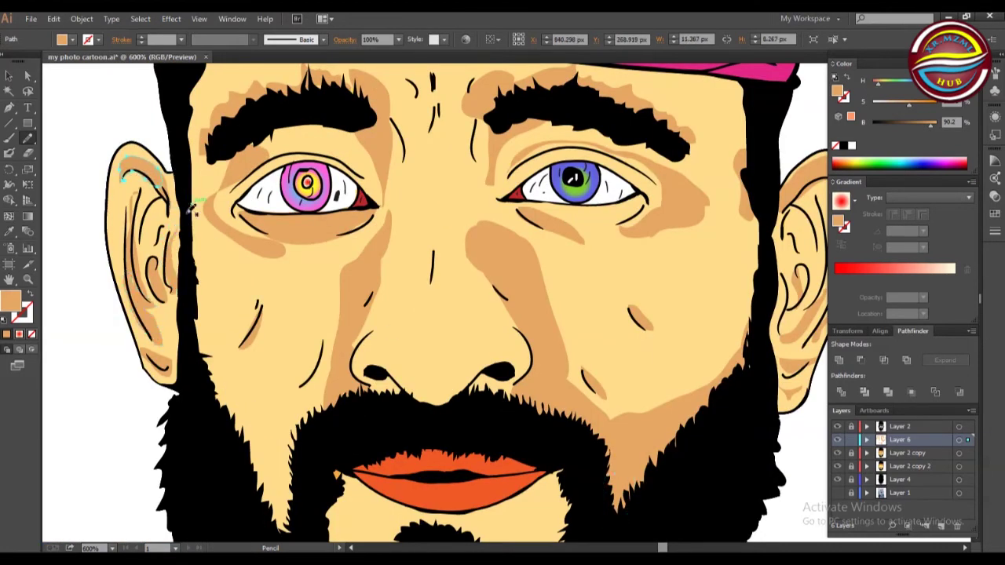
Shade the nose bridge line, the nose tip, and the nose side and under-eye area at the photo's left.
drag(433, 253, 426, 307)
drag(397, 375, 395, 377)
mouse_move(352, 350)
mouse_down()
mouse_move(373, 322)
mouse_move(392, 233)
mouse_move(395, 156)
mouse_up()
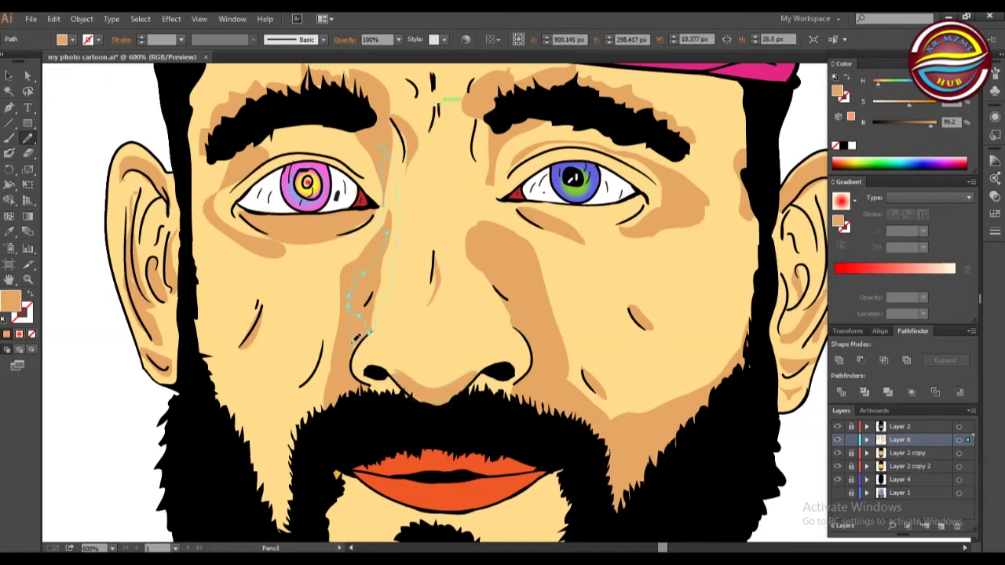
drag(353, 260, 386, 220)
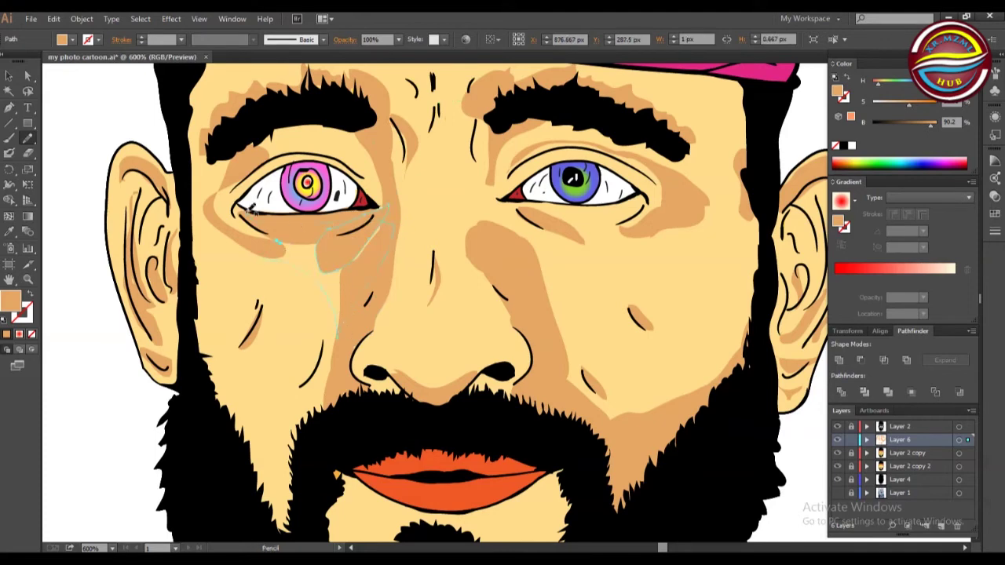
drag(254, 214, 385, 202)
drag(366, 315, 400, 229)
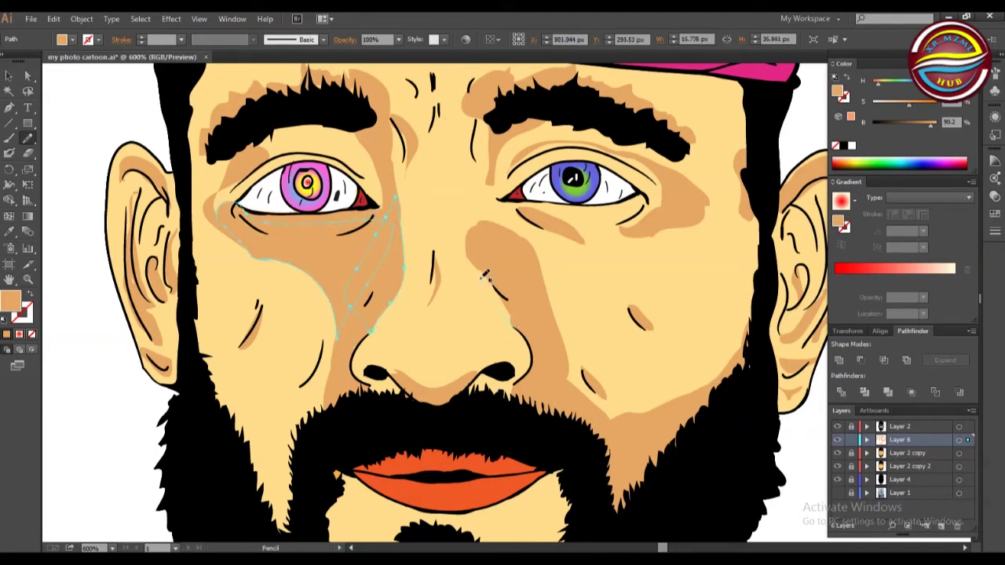
Shade the nose side at the photo's right and the brow, eyelid and cheek crease at the photo's left.
drag(531, 225, 500, 228)
drag(509, 189, 536, 303)
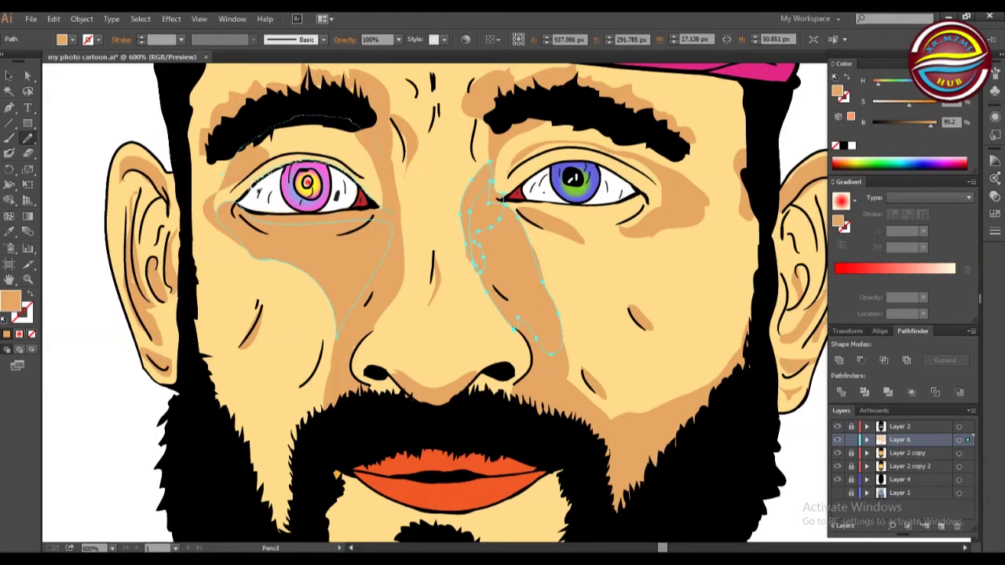
drag(355, 123, 386, 209)
drag(303, 91, 366, 92)
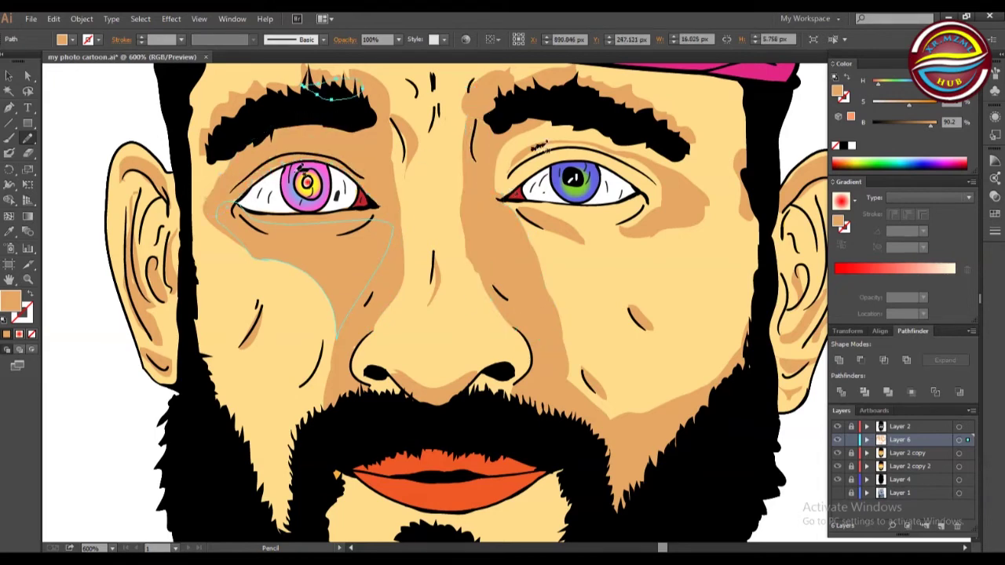
drag(306, 155, 232, 210)
drag(326, 339, 297, 392)
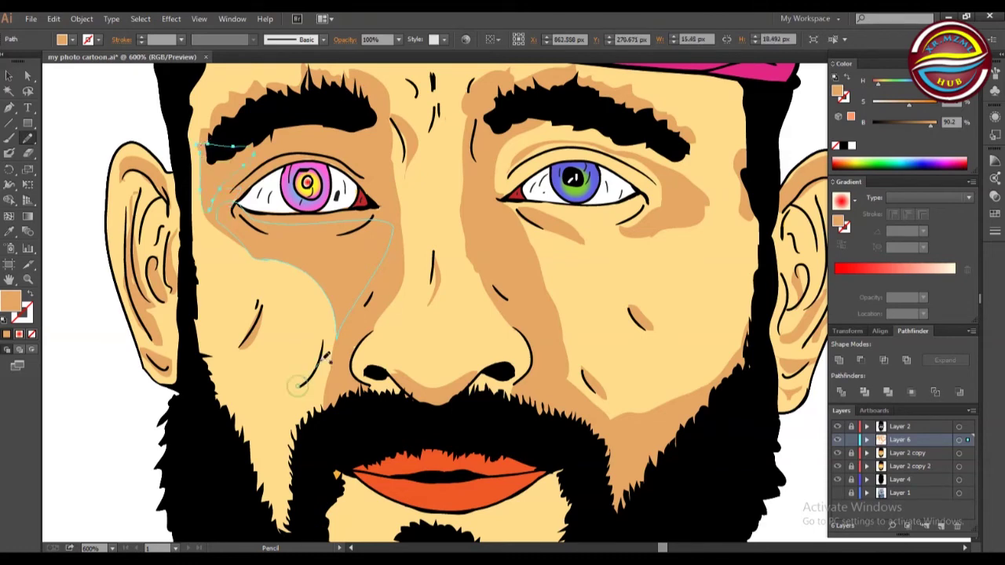
Shade the eyelid and under-eye area at the photo's right, and extend the under-eye shading at the photo's left.
drag(563, 159, 565, 159)
drag(596, 119, 514, 148)
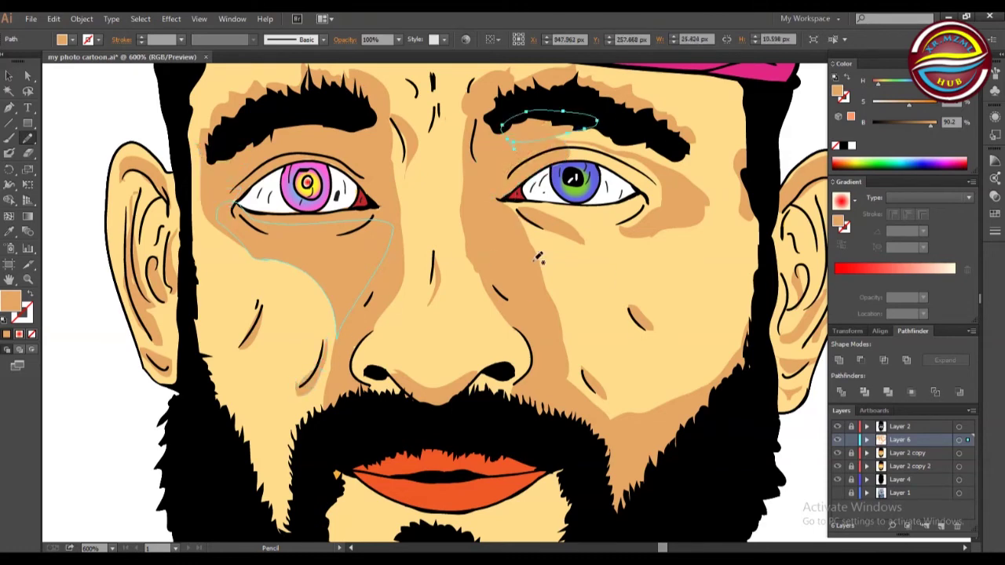
mouse_move(499, 203)
mouse_down()
mouse_move(556, 297)
mouse_move(699, 141)
mouse_up()
drag(219, 232, 223, 230)
Shade the outer part of both ears, the skin beneath the lower lip, and the temple at the photo's right.
mouse_move(111, 194)
mouse_down()
mouse_move(146, 345)
mouse_move(169, 362)
mouse_move(194, 279)
mouse_up()
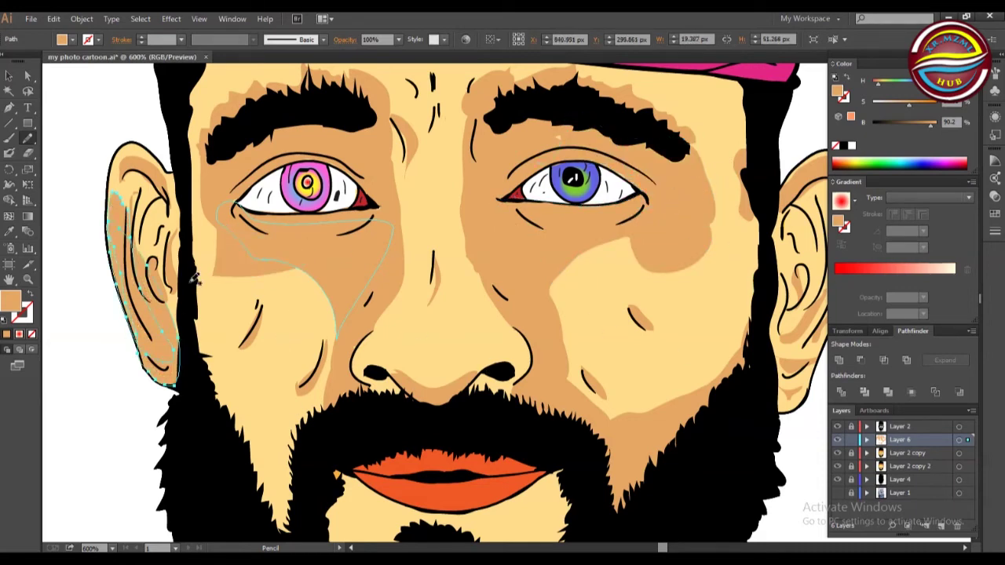
mouse_move(812, 380)
mouse_down()
mouse_move(771, 323)
mouse_move(808, 391)
mouse_up()
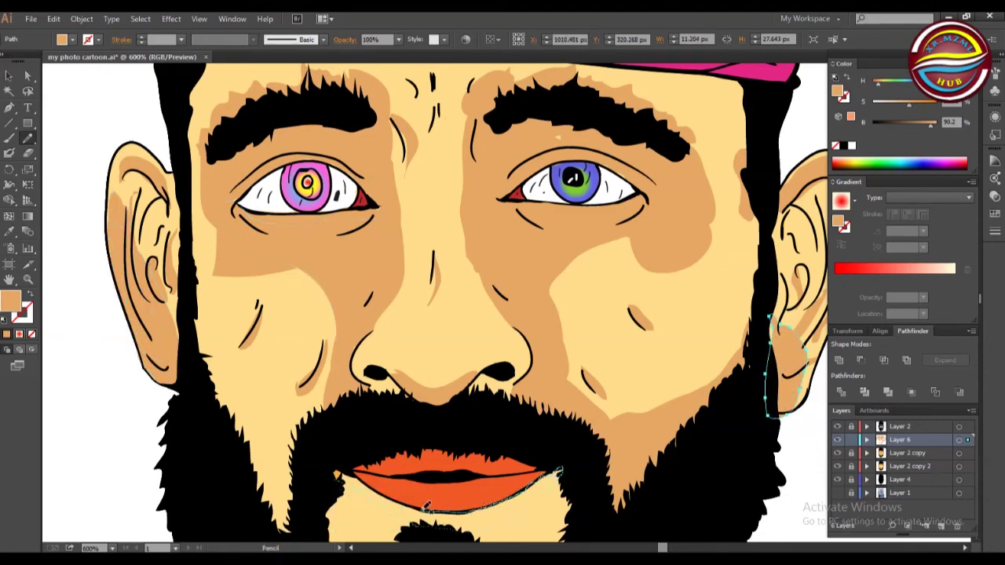
drag(426, 505, 346, 468)
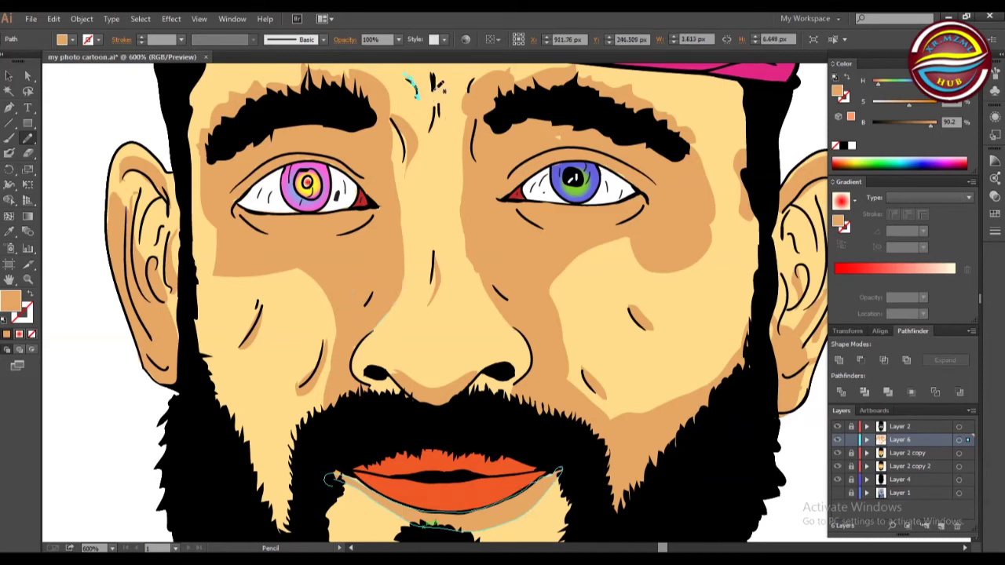
mouse_move(765, 191)
mouse_down()
mouse_move(764, 271)
mouse_move(747, 203)
mouse_up()
click(72, 39)
click(40, 63)
drag(935, 103, 885, 104)
key(ctrl+z)
key(ctrl+z)
Draw muted red shading with 85.88% brightness on both lips and the eye corner at the photo's right.
ctrl+click(86, 150)
click(72, 39)
click(40, 62)
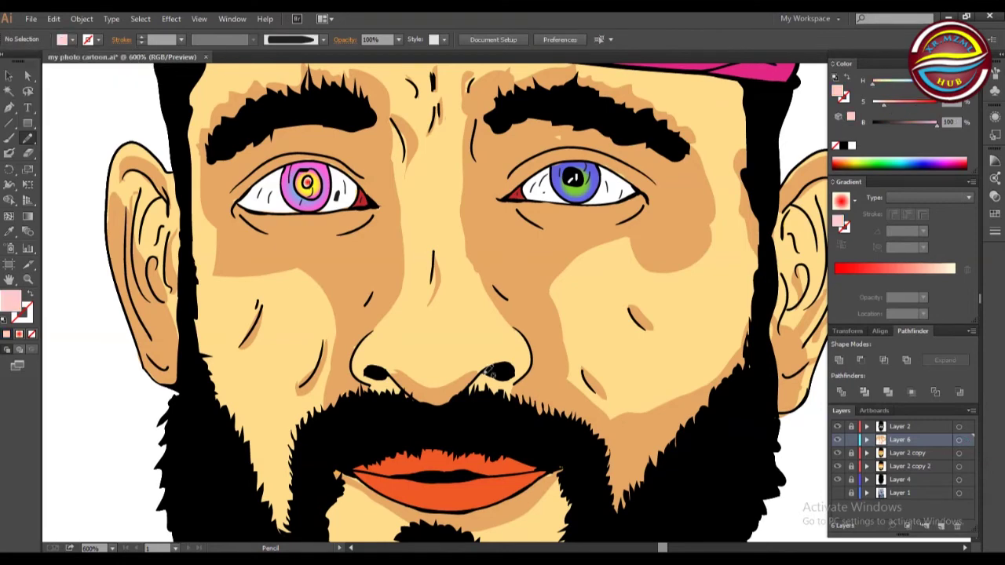
drag(392, 483, 395, 486)
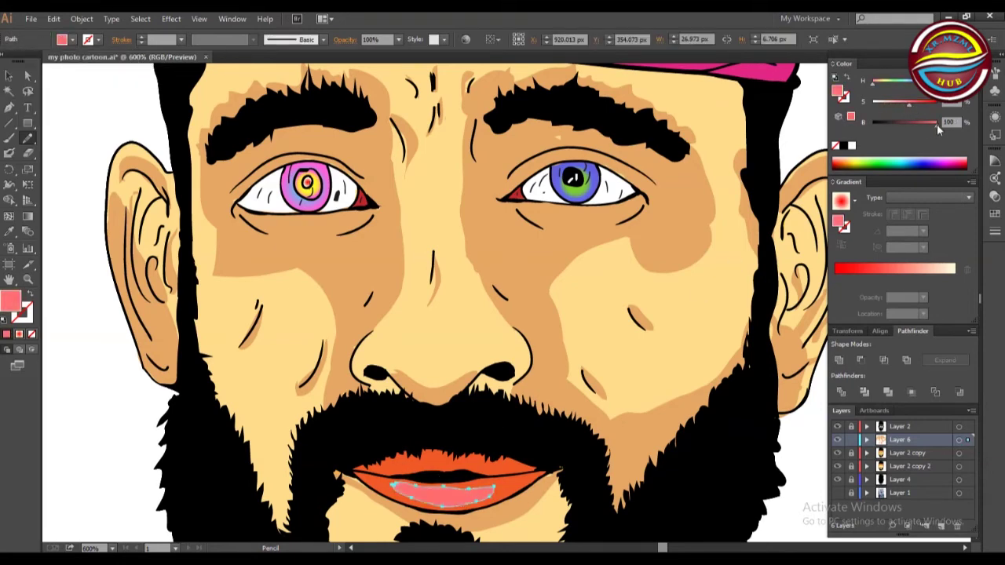
drag(475, 464, 404, 470)
drag(515, 189, 515, 191)
click(9, 76)
click(99, 106)
Create a new layer above Layer 6 and set the Pencil fill to purple with 57.65% brightness.
click(113, 548)
click(119, 541)
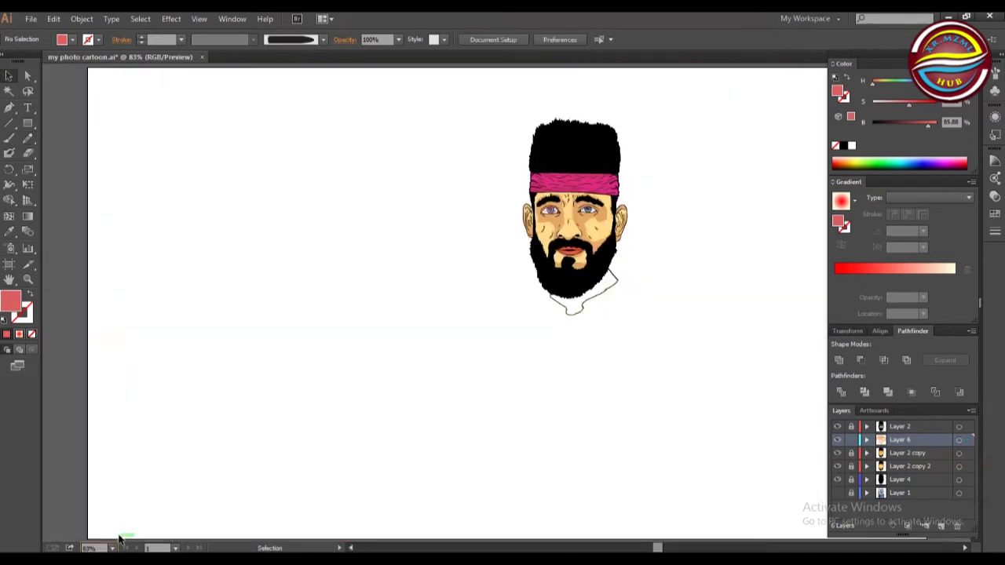
click(112, 548)
click(133, 353)
key(space)
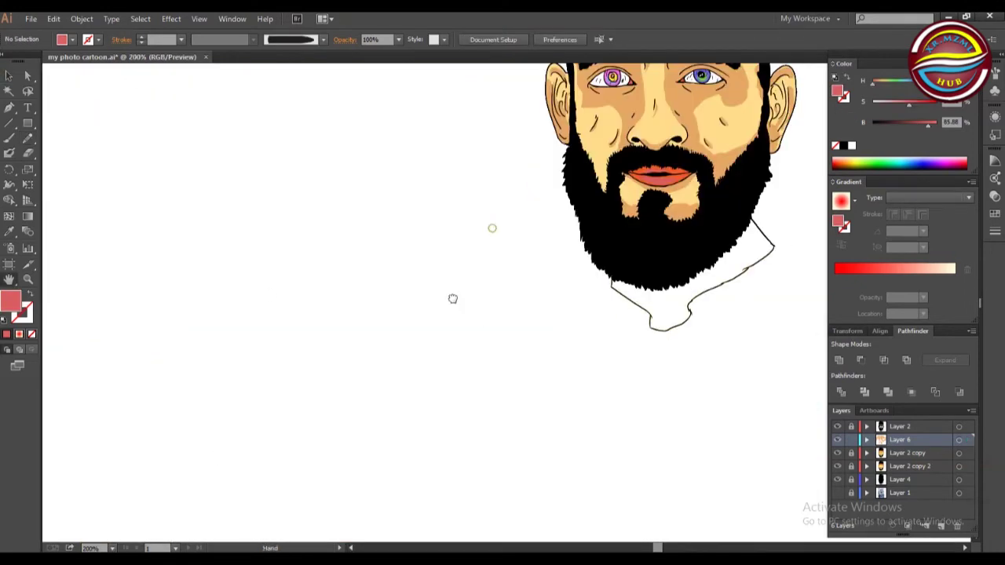
drag(491, 234, 225, 266)
click(943, 526)
click(72, 39)
click(99, 60)
drag(937, 124, 916, 124)
click(72, 40)
click(9, 85)
Draw purple shadow shapes along the folds of the pink headband.
mouse_move(296, 224)
mouse_down()
mouse_move(309, 223)
mouse_move(297, 228)
mouse_up()
mouse_move(297, 240)
mouse_down()
mouse_move(329, 245)
mouse_move(297, 249)
mouse_up()
mouse_move(340, 233)
mouse_down()
mouse_move(328, 237)
mouse_move(338, 233)
mouse_up()
mouse_move(402, 240)
mouse_down()
mouse_move(400, 258)
mouse_move(443, 242)
mouse_up()
drag(345, 220, 347, 222)
drag(351, 262, 352, 260)
drag(503, 263, 501, 257)
drag(354, 245, 350, 242)
drag(294, 247, 293, 245)
Select all the headband shadows, recolour them dark magenta, and deselect them.
key(ctrl+a)
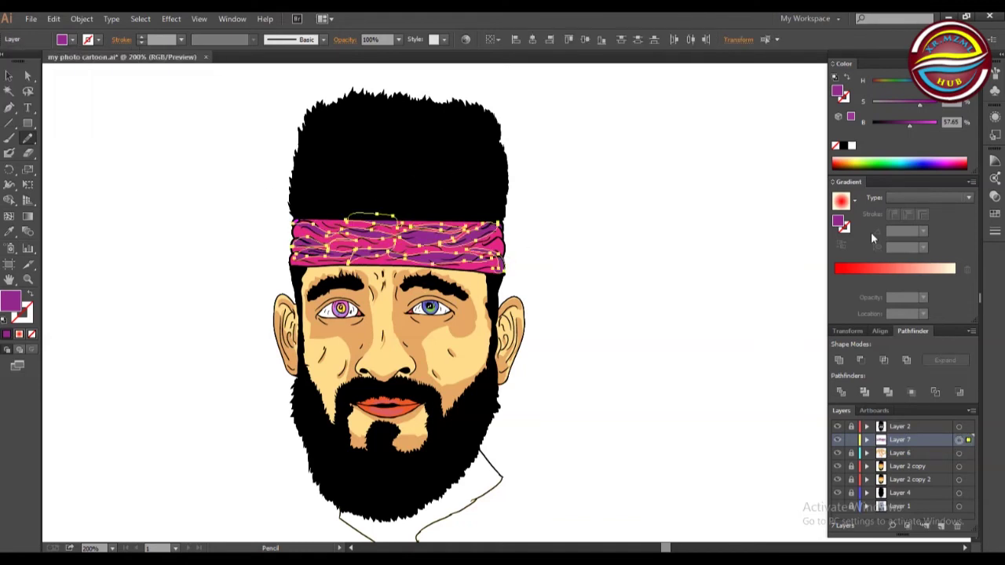
drag(925, 108, 929, 103)
key(ctrl+shift+a)
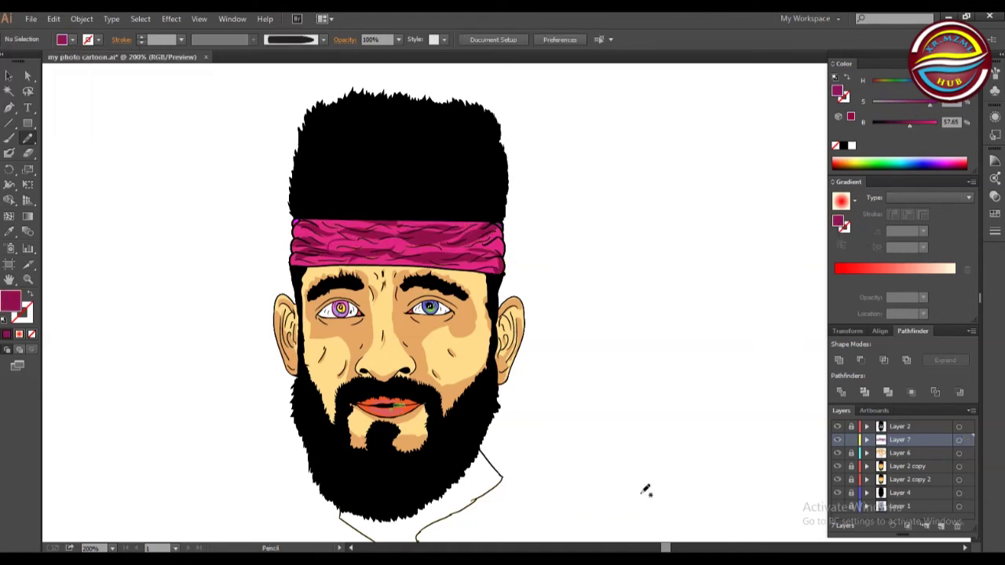
Lighten the lip shading to soft pink, and recolour the skin shading on Layer 6 light orange with 100% brightness.
click(391, 416)
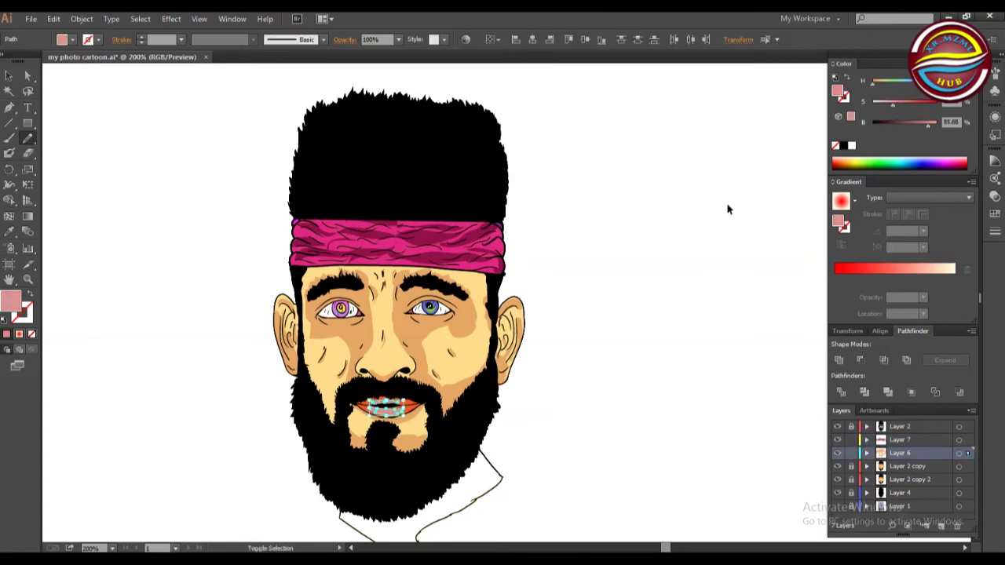
click(959, 453)
ctrl+shift+click(402, 418)
click(67, 39)
click(85, 72)
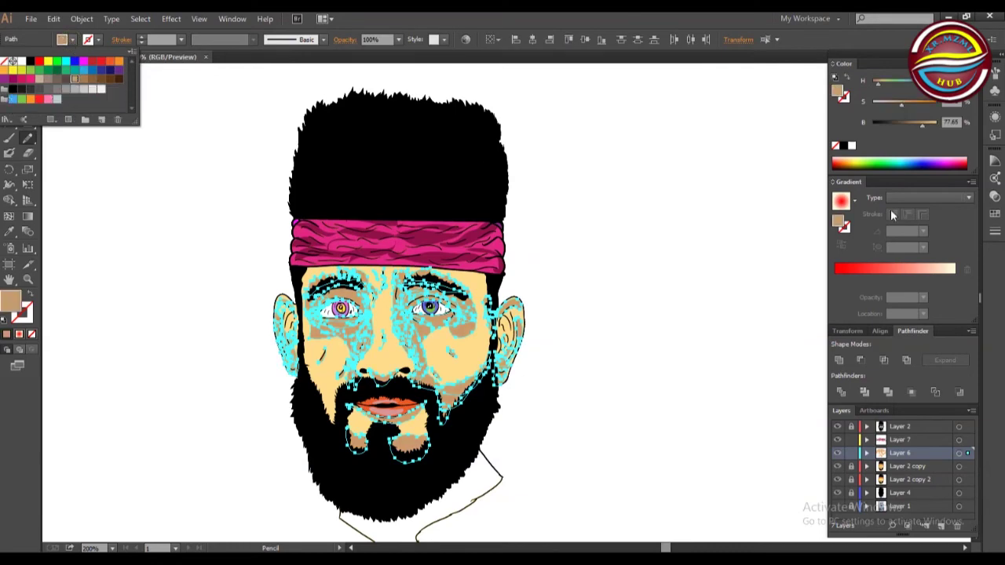
drag(886, 100, 909, 100)
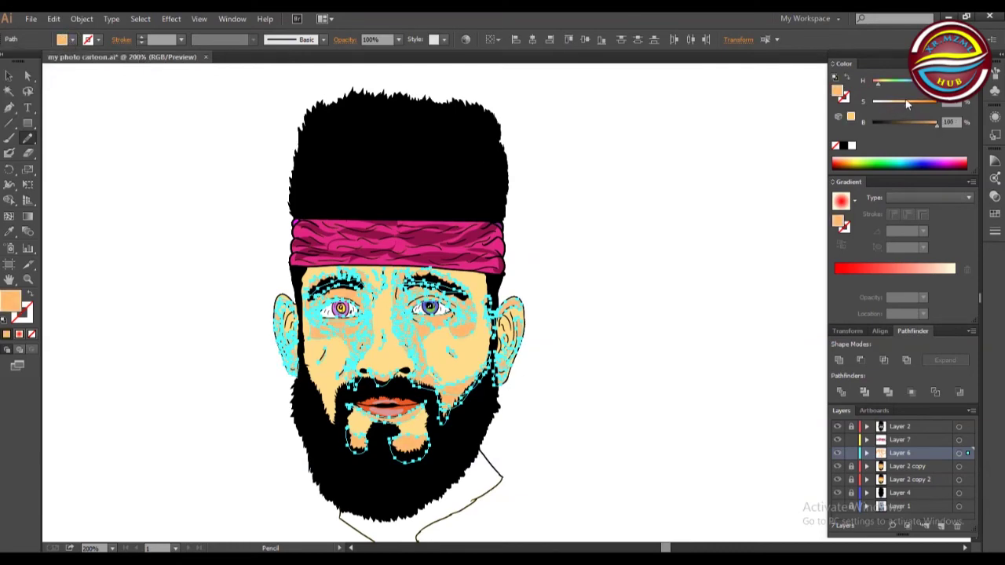
ctrl+click(683, 168)
Draw a small spiky tuft beside the head and fill it with a 90° linear black-to-beige gradient, midpoint at 28.01%.
click(67, 39)
click(73, 93)
drag(602, 230, 612, 218)
click(929, 198)
click(907, 212)
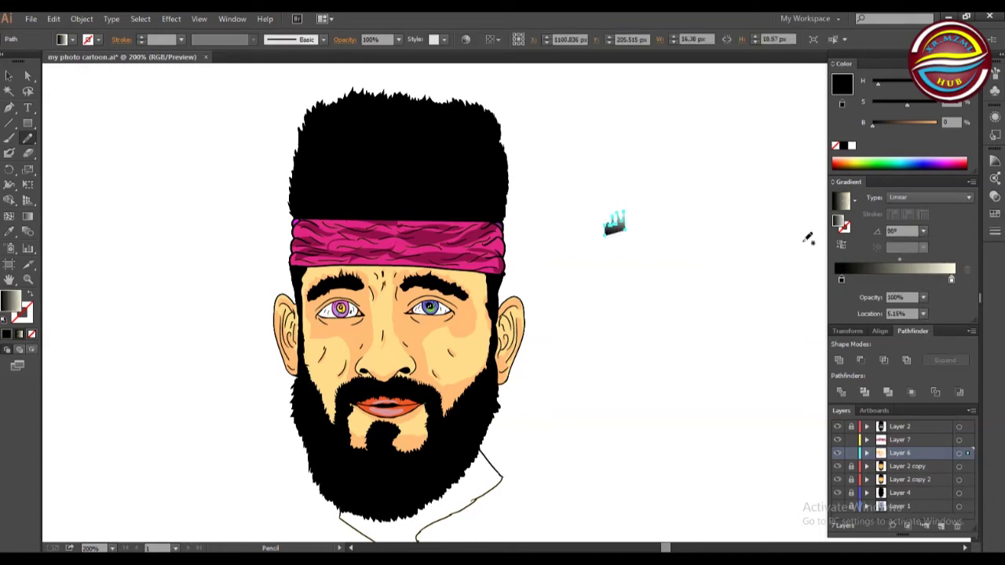
drag(900, 259, 872, 259)
key(ctrl+equal)
key(ctrl+equal)
key(ctrl+equal)
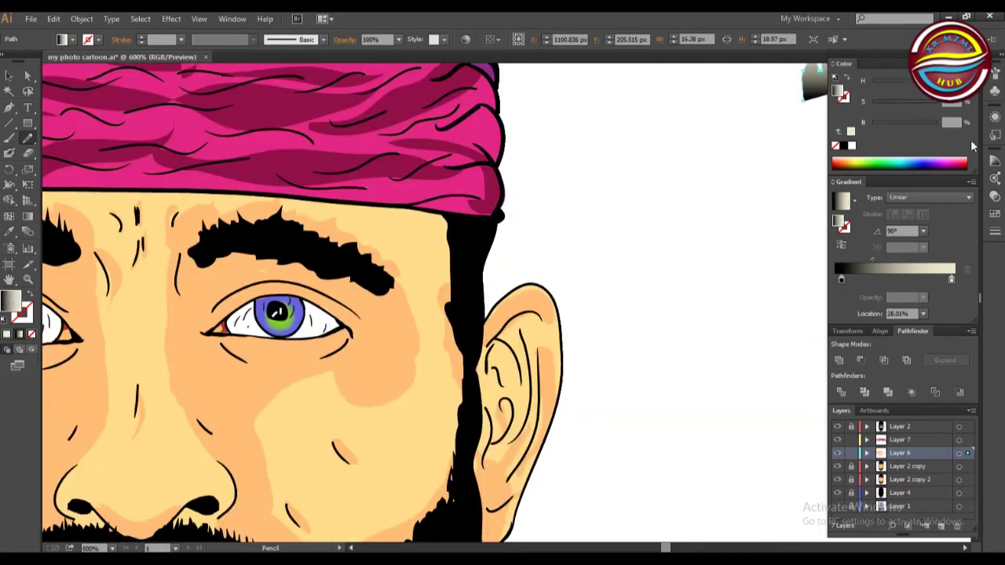
scroll(633, 287, up, 8)
click(27, 138)
mouse_move(209, 236)
mouse_down()
mouse_move(218, 232)
mouse_move(198, 216)
mouse_up()
key(ctrl+z)
On a new layer above Layer 2, draw a spiky hair highlight with the gradient's light stop at 80% brightness.
click(900, 426)
click(941, 526)
drag(873, 259, 909, 259)
click(952, 279)
drag(932, 125, 924, 125)
mouse_move(234, 198)
mouse_down()
mouse_move(272, 190)
mouse_move(234, 199)
mouse_up()
drag(292, 162, 294, 165)
drag(297, 212, 292, 161)
drag(369, 192, 365, 141)
drag(416, 157, 422, 134)
drag(346, 196, 271, 157)
mouse_move(259, 220)
mouse_down()
mouse_move(264, 206)
mouse_move(307, 188)
mouse_up()
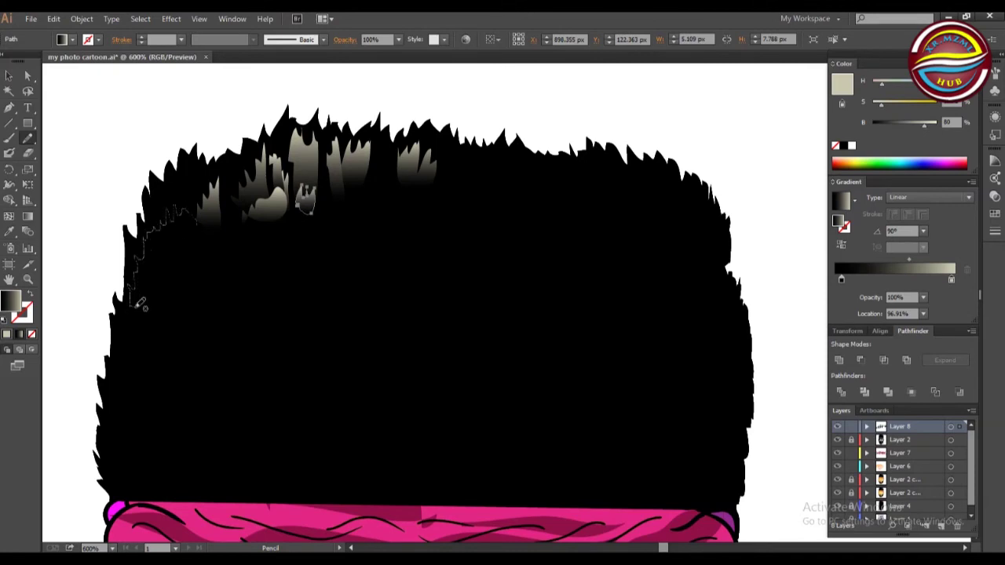
drag(135, 293, 192, 212)
drag(282, 196, 259, 206)
drag(390, 165, 377, 184)
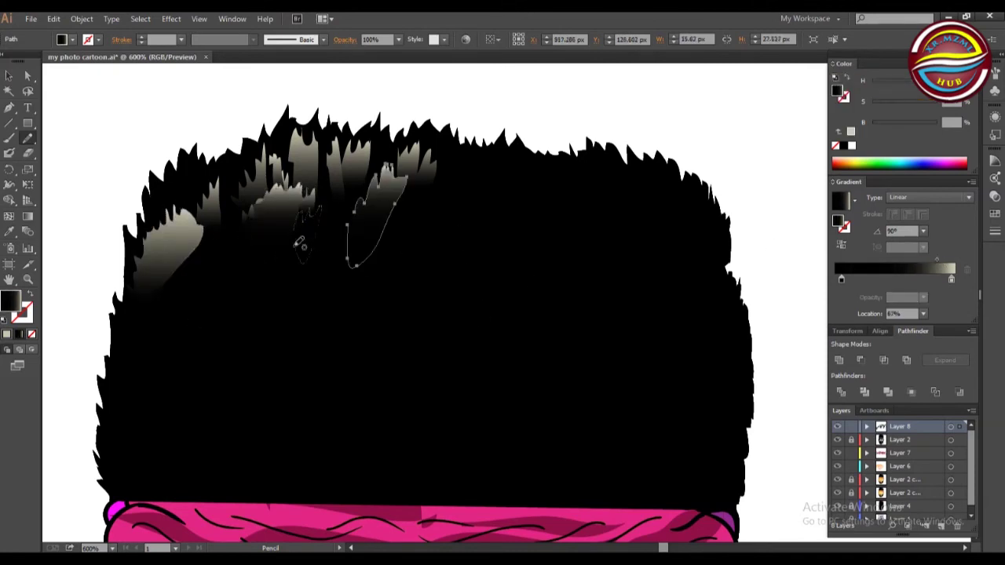
key(ctrl+z)
key(ctrl+z)
key(ctrl+z)
key(ctrl+z)
key(ctrl+z)
key(ctrl+z)
key(ctrl+z)
key(ctrl+z)
key(ctrl+z)
key(ctrl+z)
Draw small spiky highlights along the upper-left part of the hair, setting the gradient midpoint to 85.11%.
key(ctrl+shift+z)
key(ctrl+shift+z)
key(ctrl+shift+z)
key(ctrl+shift+z)
key(ctrl+shift+z)
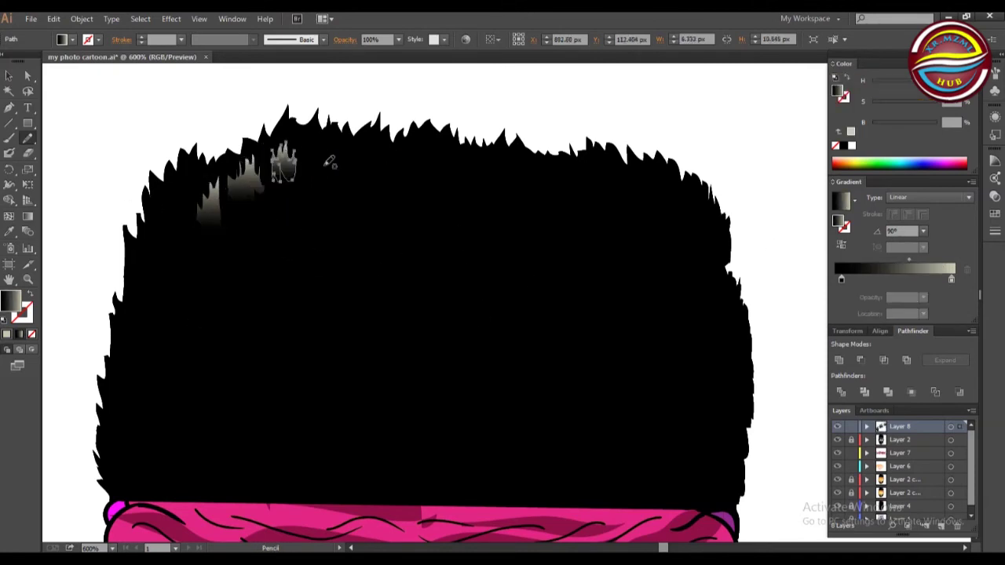
key(ctrl+shift+z)
key(ctrl+shift+z)
key(ctrl+shift+z)
key(ctrl+shift+z)
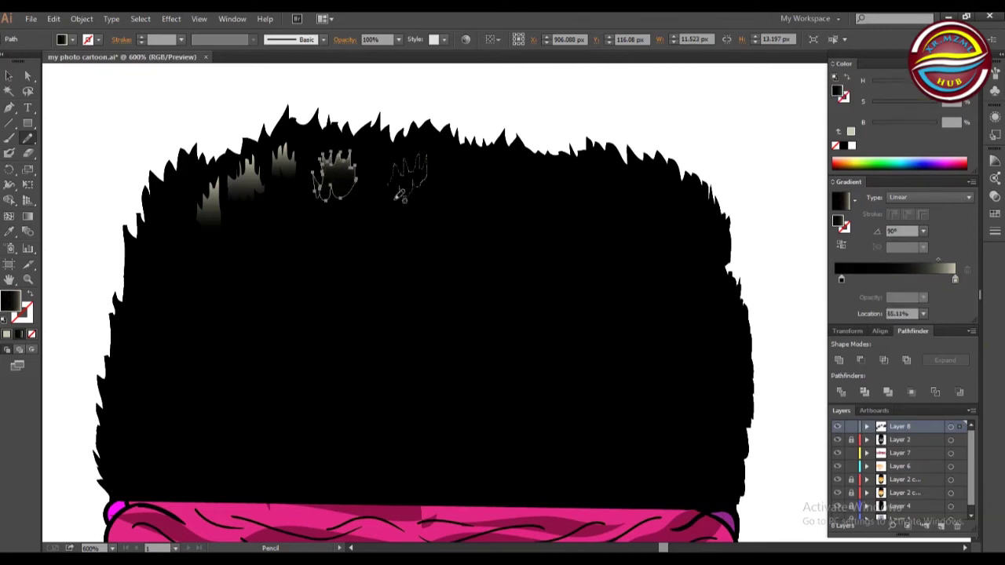
Draw more spiky gradient highlights across the upper middle and upper-right part of the hair.
key(ctrl+shift+z)
key(ctrl+shift+z)
key(ctrl+shift+z)
key(ctrl+shift+z)
key(ctrl+shift+z)
key(ctrl+shift+z)
key(ctrl+shift+z)
key(ctrl+shift+z)
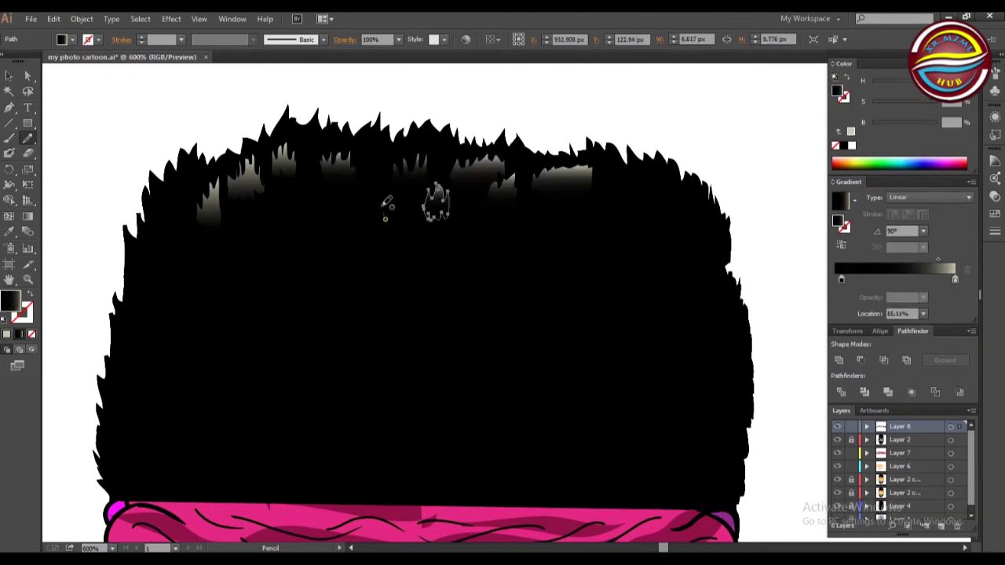
Draw spiky gradient highlights in a second row across the hair, from the upper-left edge to the upper-right side.
key(ctrl+shift+z)
key(ctrl+shift+z)
key(ctrl+shift+z)
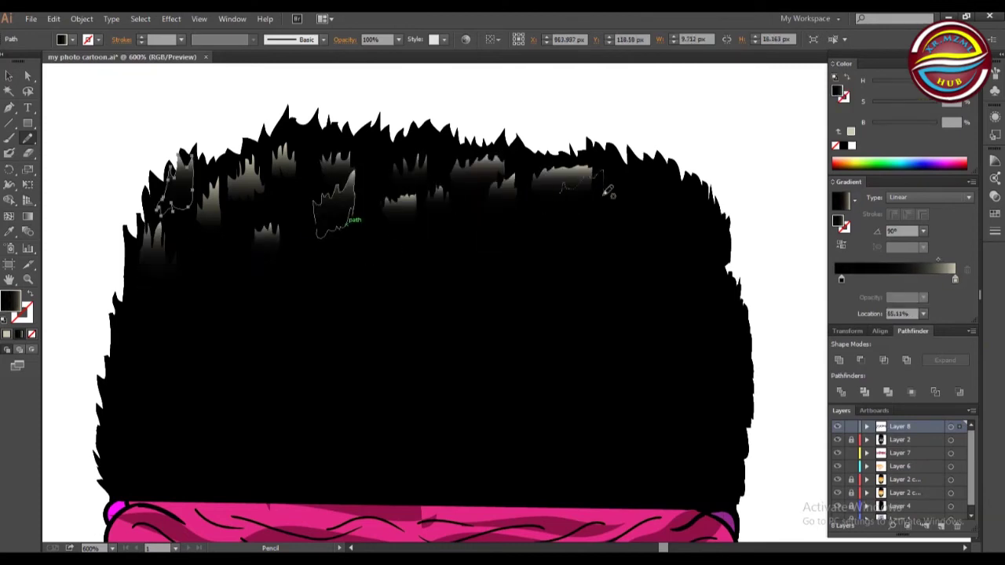
mouse_move(384, 268)
mouse_down()
mouse_move(387, 314)
mouse_move(384, 271)
mouse_up()
drag(429, 228, 429, 253)
drag(375, 224, 377, 239)
mouse_move(635, 222)
mouse_down()
mouse_move(707, 220)
mouse_move(635, 234)
mouse_up()
mouse_move(615, 184)
mouse_down()
mouse_move(648, 182)
mouse_move(616, 185)
mouse_up()
mouse_move(487, 299)
mouse_down()
mouse_move(513, 324)
mouse_move(488, 299)
mouse_up()
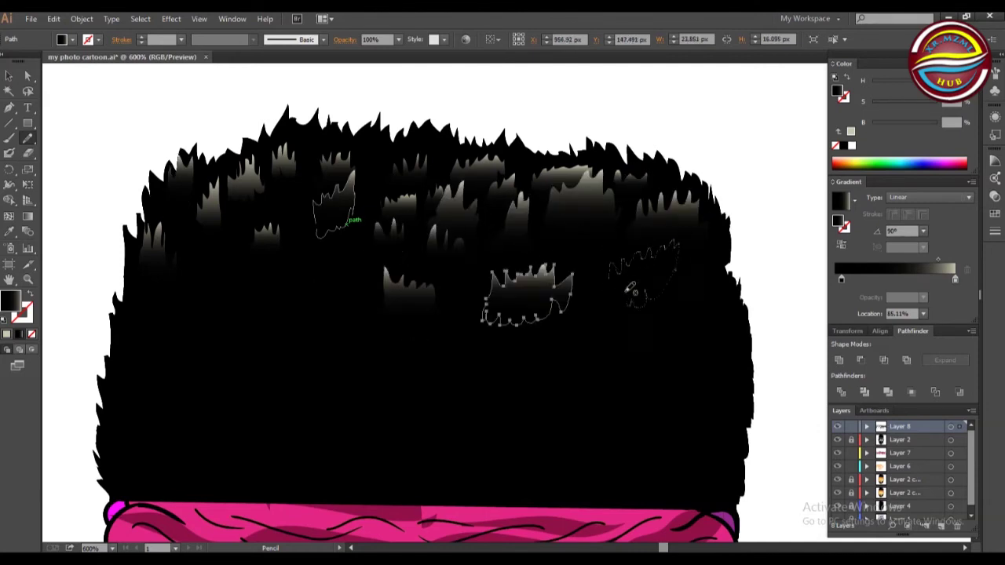
Draw further spiky gradient highlights of varied sizes in the gaps of the upper half of the hair.
drag(622, 274, 629, 303)
drag(297, 282, 316, 310)
drag(210, 275, 228, 290)
drag(562, 228, 567, 244)
drag(685, 255, 691, 269)
drag(574, 275, 575, 284)
drag(449, 289, 451, 292)
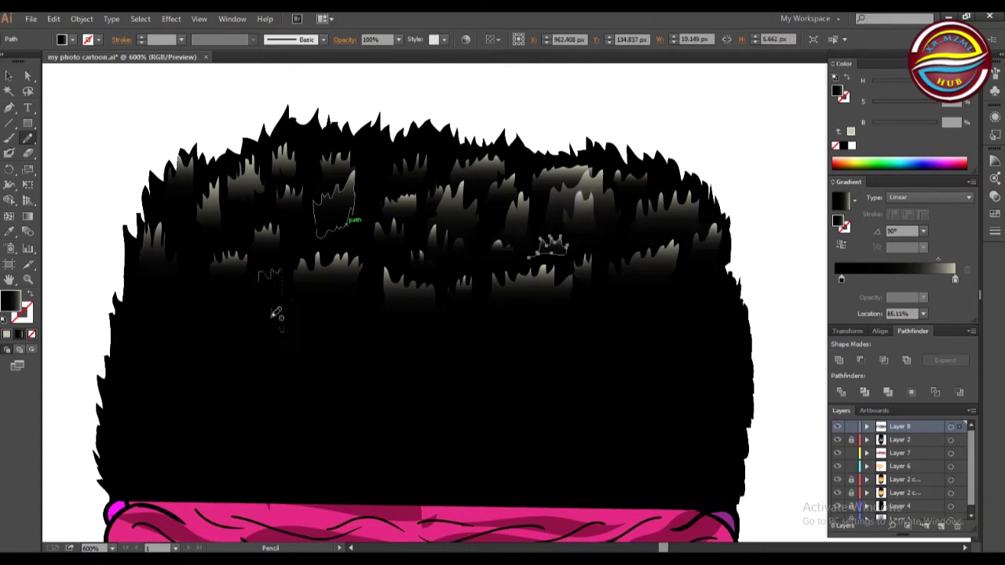
drag(283, 312, 283, 331)
Draw wide spiky gradient highlights in a row across the middle of the hair, from one edge to the other.
drag(118, 301, 168, 310)
drag(141, 365, 259, 368)
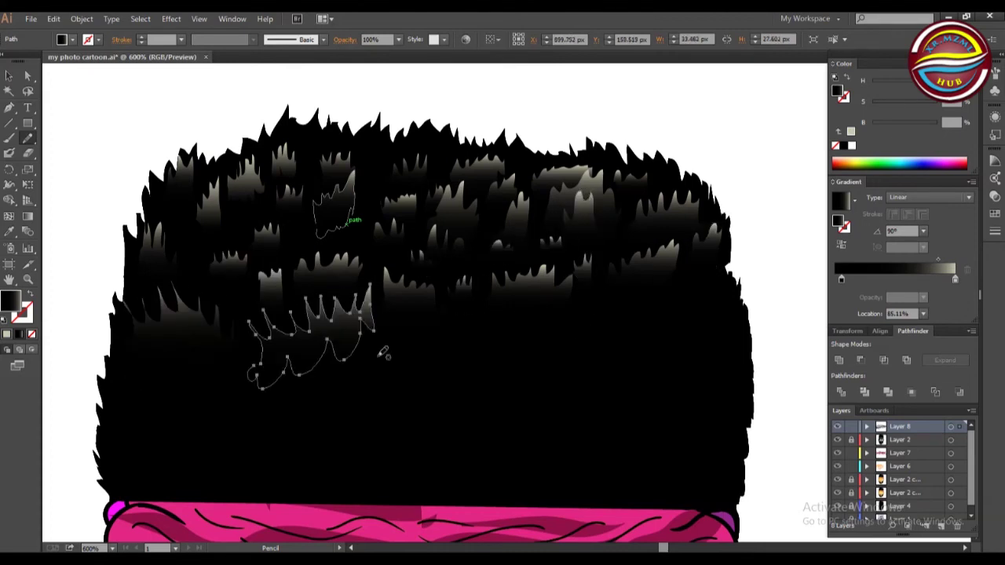
drag(477, 293, 506, 355)
drag(571, 328, 566, 322)
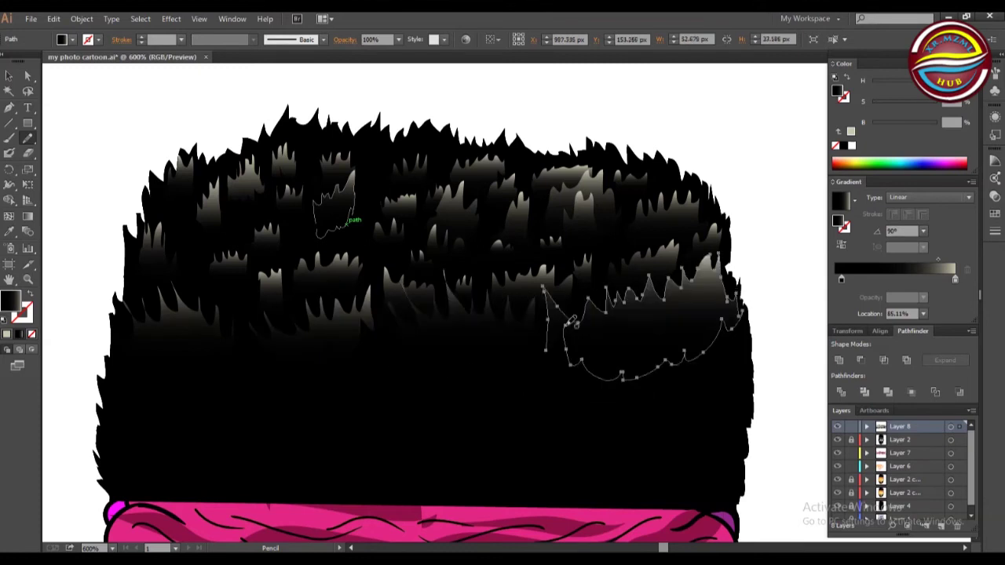
Draw spiky gradient highlights in the lower-left and central hair and in a row just above the headband.
drag(141, 443, 107, 391)
mouse_move(274, 384)
mouse_down()
mouse_move(386, 351)
mouse_move(276, 388)
mouse_up()
mouse_move(439, 426)
mouse_down()
mouse_move(532, 389)
mouse_move(438, 428)
mouse_up()
drag(425, 341, 427, 347)
drag(502, 341, 503, 349)
drag(260, 368, 262, 376)
drag(230, 471, 157, 493)
mouse_move(244, 480)
mouse_down()
mouse_move(311, 431)
mouse_move(259, 491)
mouse_up()
mouse_move(361, 489)
mouse_down()
mouse_move(412, 475)
mouse_move(369, 497)
mouse_up()
mouse_move(495, 496)
mouse_down()
mouse_move(582, 435)
mouse_move(503, 496)
mouse_up()
Draw spiky gradient highlights down the right-hand part of the hair.
mouse_move(585, 369)
mouse_down()
mouse_move(665, 358)
mouse_move(585, 374)
mouse_up()
drag(691, 324, 693, 329)
drag(643, 311, 644, 318)
mouse_move(620, 441)
mouse_down()
mouse_move(717, 358)
mouse_move(611, 446)
mouse_up()
drag(559, 396, 563, 402)
Fill the remaining gaps in the lower half of the hair with large spiky gradient highlights down to the headband.
drag(390, 434, 392, 436)
drag(340, 457, 288, 493)
mouse_move(322, 433)
mouse_down()
mouse_move(384, 397)
mouse_move(259, 381)
mouse_up()
drag(248, 424, 185, 396)
drag(467, 462, 572, 402)
drag(549, 380, 603, 326)
mouse_move(648, 418)
mouse_down()
mouse_move(706, 459)
mouse_move(542, 493)
mouse_move(389, 491)
mouse_up()
mouse_move(322, 491)
mouse_down()
mouse_move(259, 475)
mouse_move(181, 479)
mouse_move(106, 428)
mouse_up()
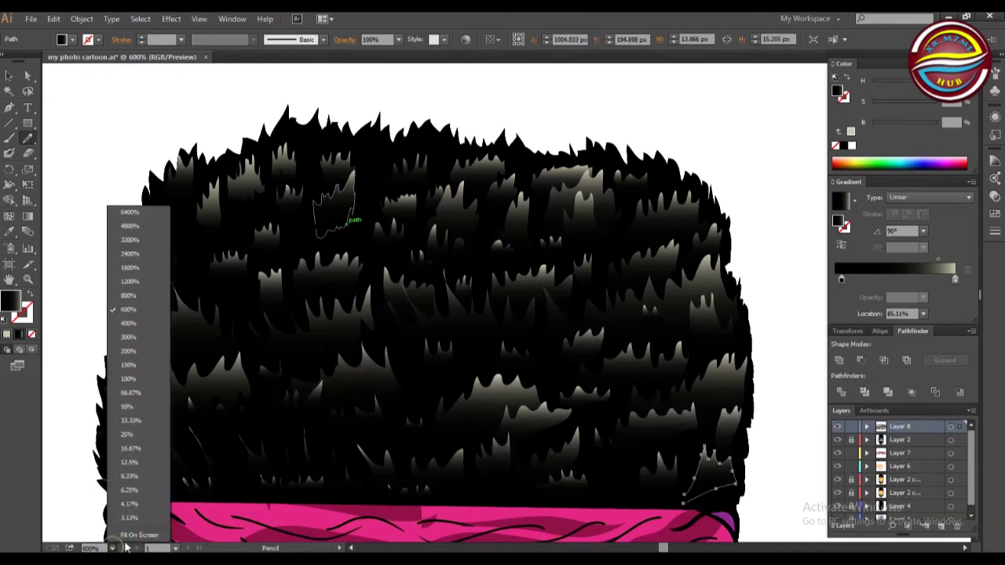
Try small spiky highlights inside the eyebrow above the blue-green eye, with the gradient midpoint at 58.48%.
key(ctrl+0)
scroll(506, 308, up, 3)
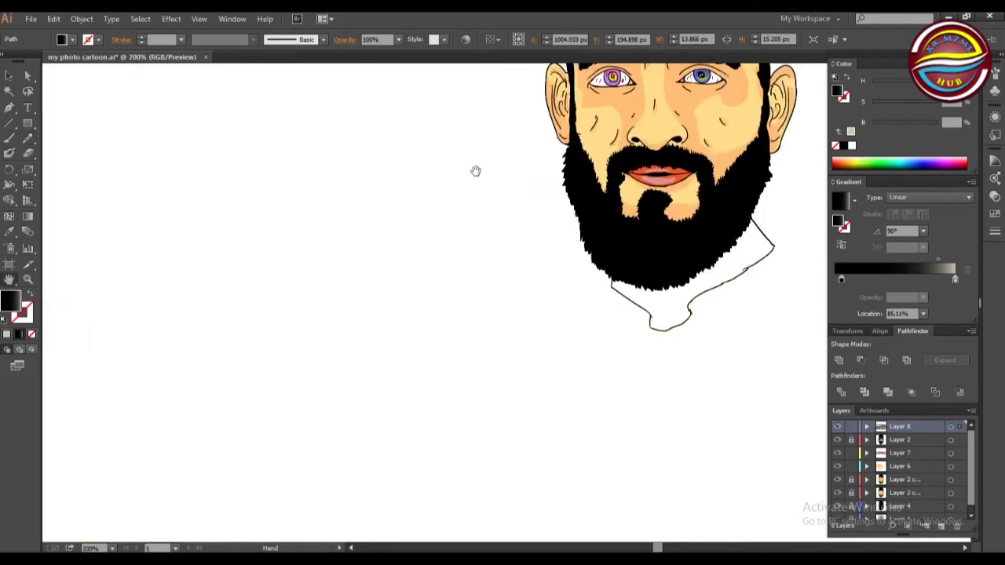
drag(475, 170, 244, 364)
key(ctrl+plus)
key(ctrl+plus)
key(ctrl+plus)
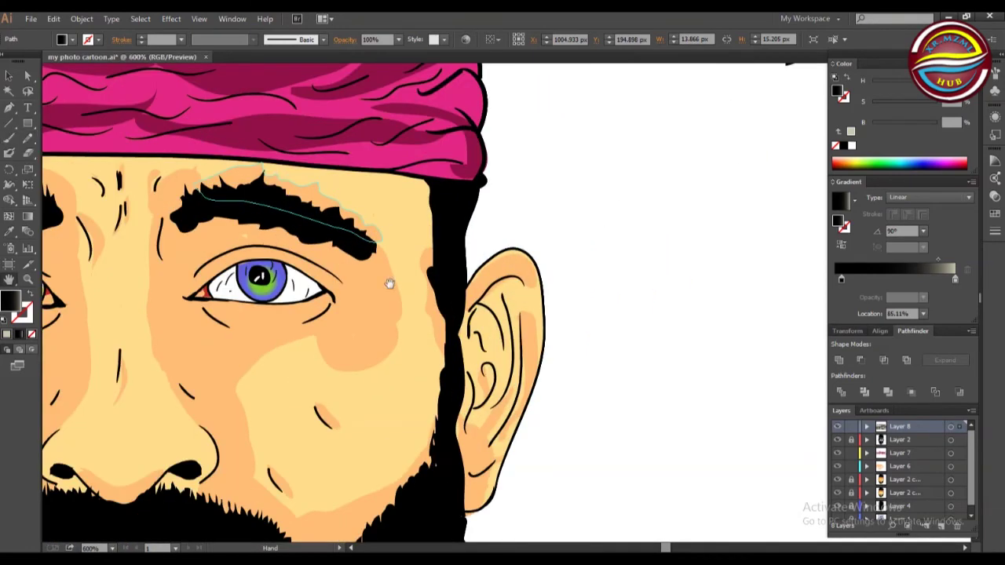
key(n)
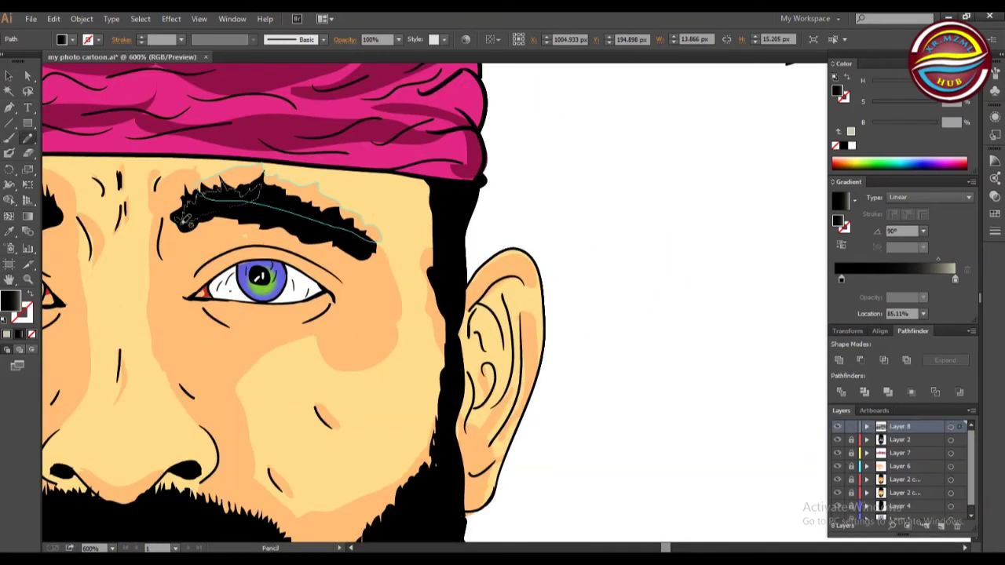
drag(358, 232, 311, 212)
drag(920, 266, 907, 260)
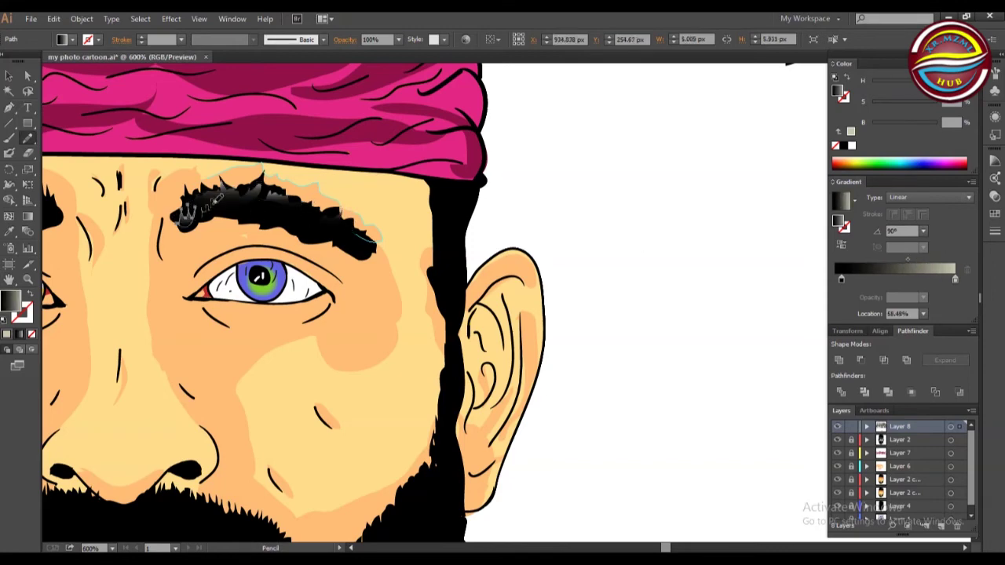
drag(346, 239, 324, 225)
mouse_move(357, 245)
mouse_down()
mouse_move(236, 202)
mouse_move(287, 210)
mouse_up()
Try more small eyebrow highlights on both brows with the gradient angle at -90°.
click(924, 231)
click(938, 419)
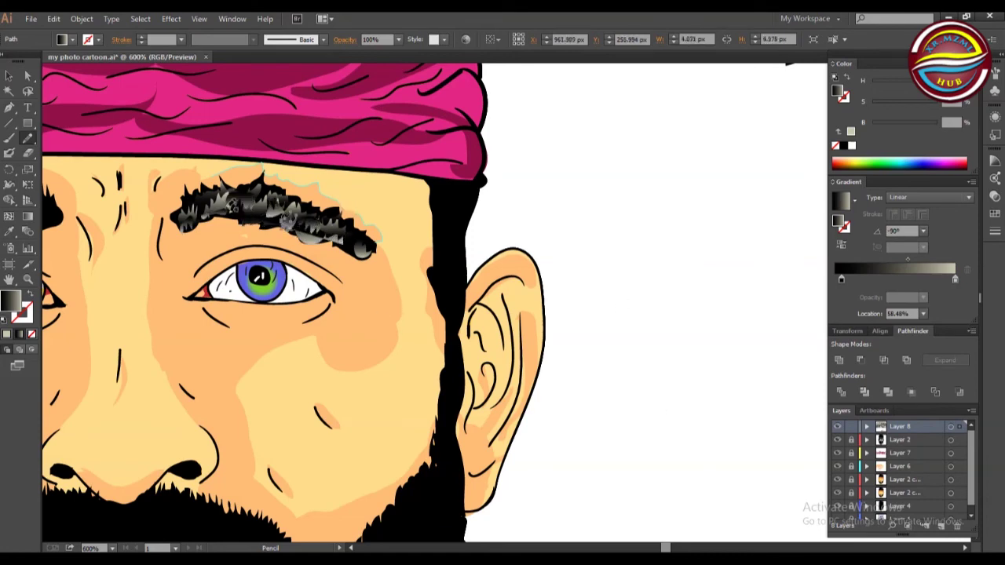
scroll(193, 205, left, 3)
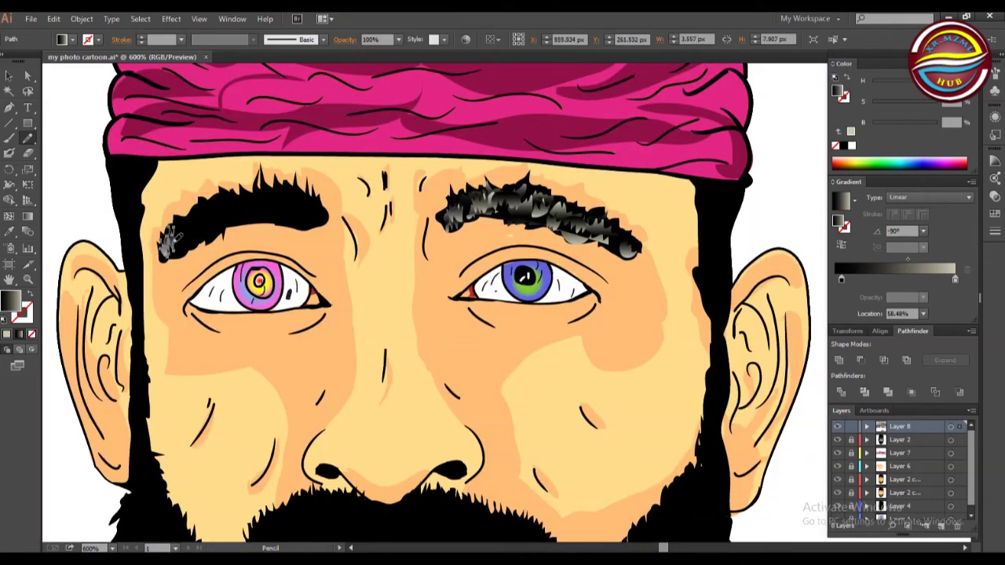
drag(292, 189, 299, 197)
Undo all the small eyebrow highlights and their gradient changes.
key(ctrl+z)
key(ctrl+z)
key(ctrl+z)
key(ctrl+z)
key(ctrl+z)
key(ctrl+z)
key(ctrl+z)
key(ctrl+z)
key(ctrl+z)
key(ctrl+z)
key(ctrl+z)
key(ctrl+z)
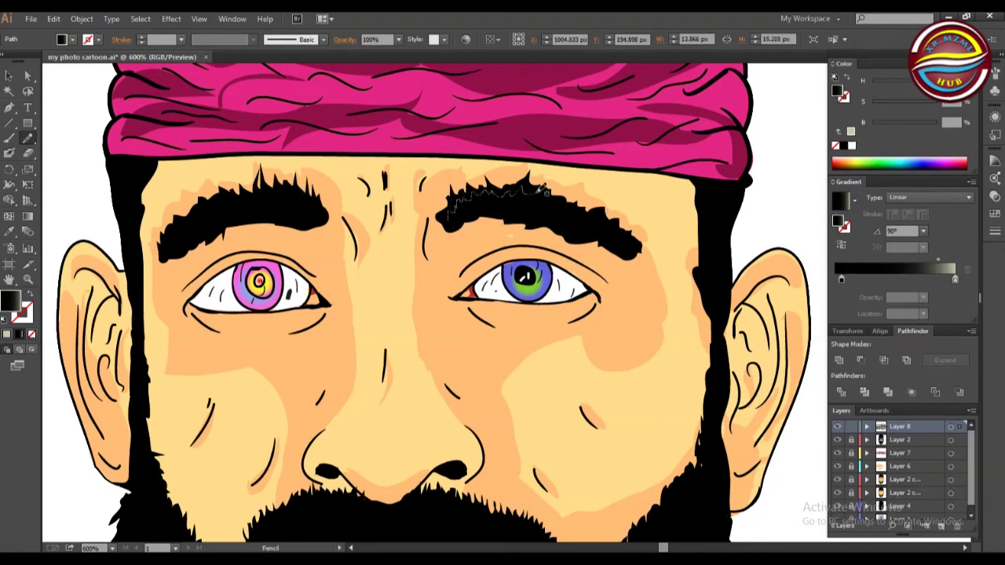
Draw long spiky highlights with the 90° gradient along both eyebrows.
drag(548, 214, 451, 216)
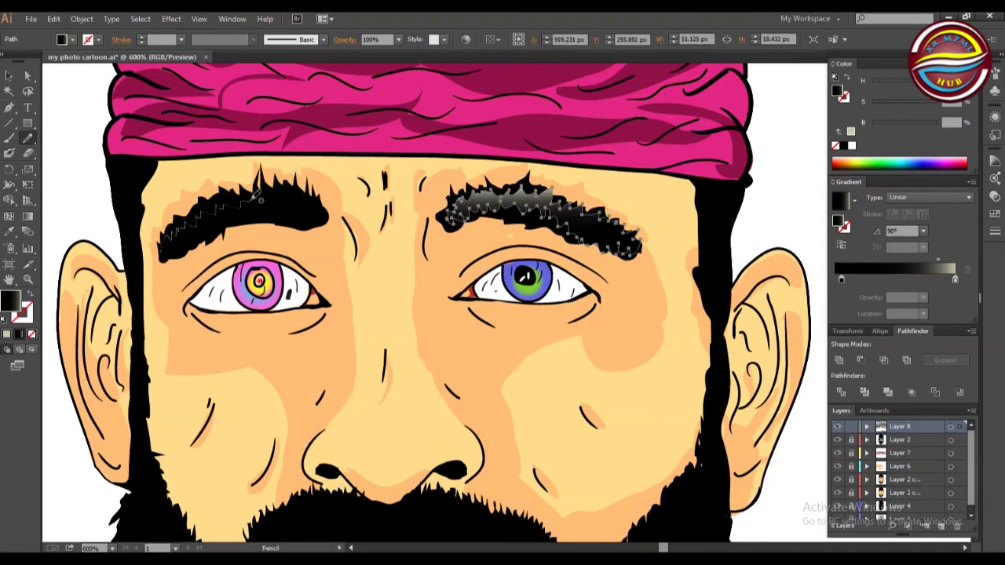
drag(196, 236, 187, 240)
Set the gradient angle to -90° and draw spiky highlights down the upper-right side of the beard.
scroll(778, 467, down, 5)
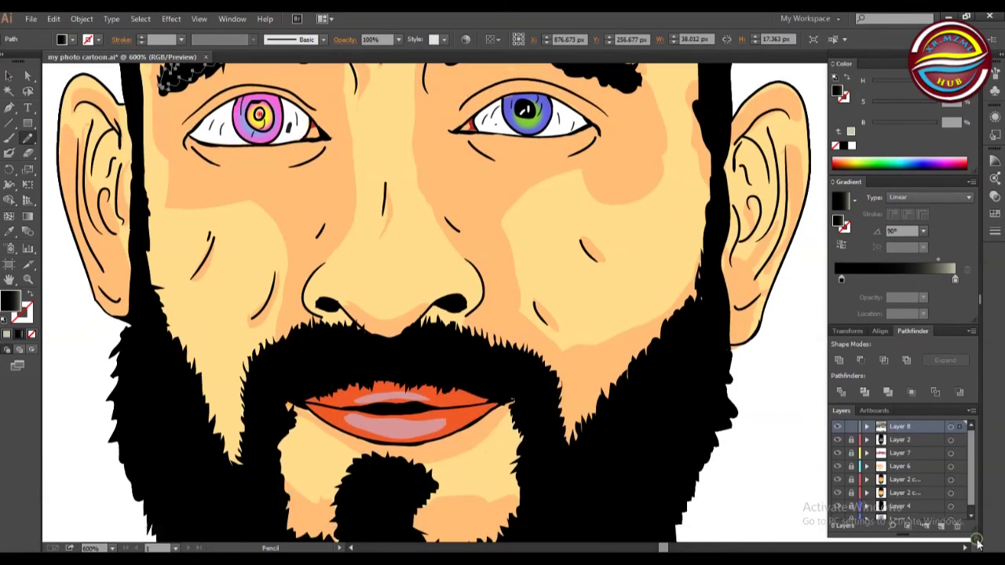
drag(624, 248, 637, 191)
mouse_move(685, 148)
mouse_down()
mouse_move(681, 118)
mouse_move(647, 192)
mouse_up()
mouse_move(657, 259)
mouse_down()
mouse_move(608, 298)
mouse_move(619, 336)
mouse_move(577, 370)
mouse_up()
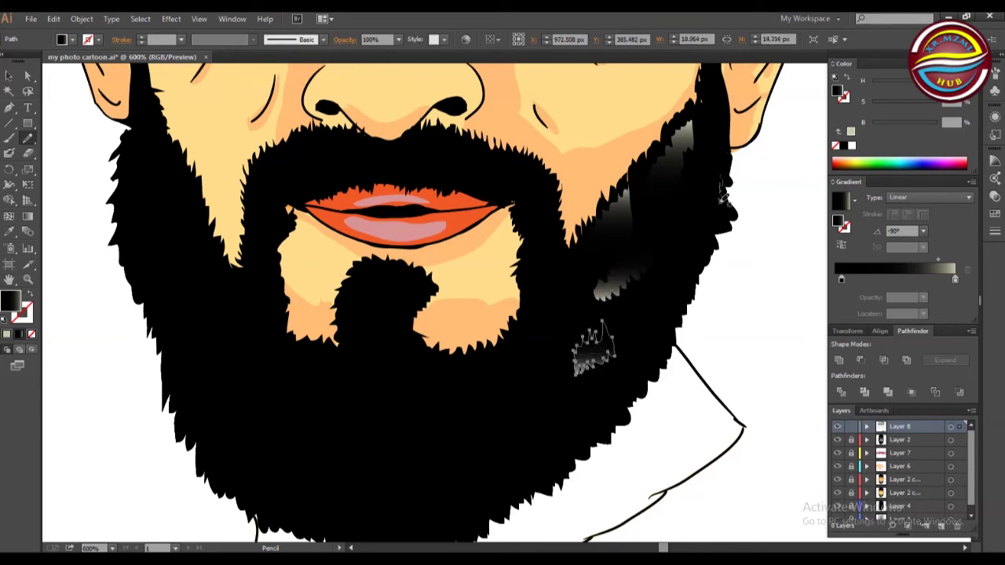
drag(713, 159, 709, 158)
mouse_move(661, 236)
mouse_down()
mouse_move(654, 218)
mouse_move(666, 267)
mouse_move(661, 234)
mouse_up()
mouse_move(673, 302)
mouse_down()
mouse_move(642, 343)
mouse_move(673, 290)
mouse_up()
mouse_move(576, 350)
mouse_down()
mouse_move(579, 328)
mouse_move(578, 350)
mouse_up()
drag(585, 289, 562, 323)
drag(637, 168, 633, 224)
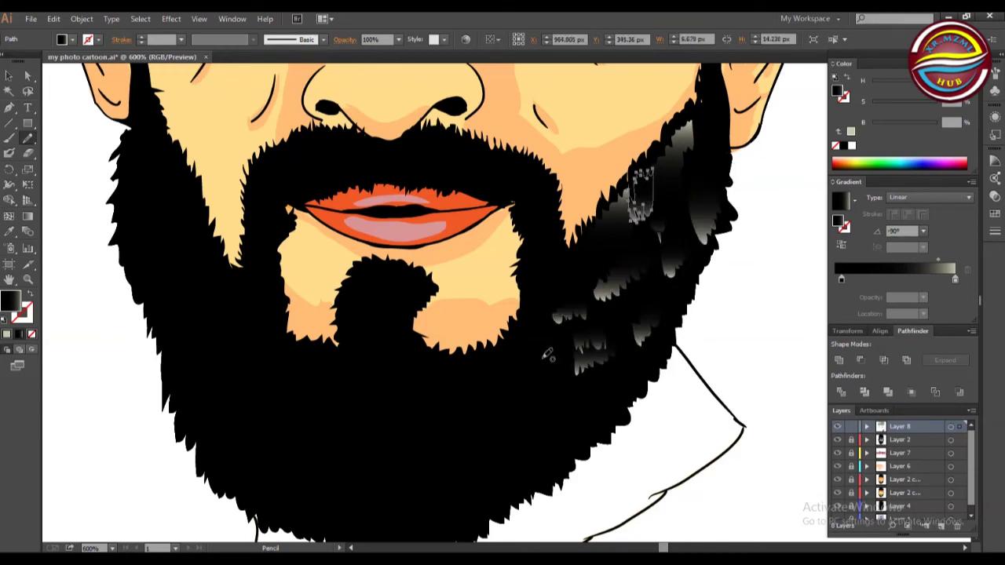
Draw spiky -90° gradient highlights along the lower-right edge of the beard towards the chin.
drag(583, 436, 585, 431)
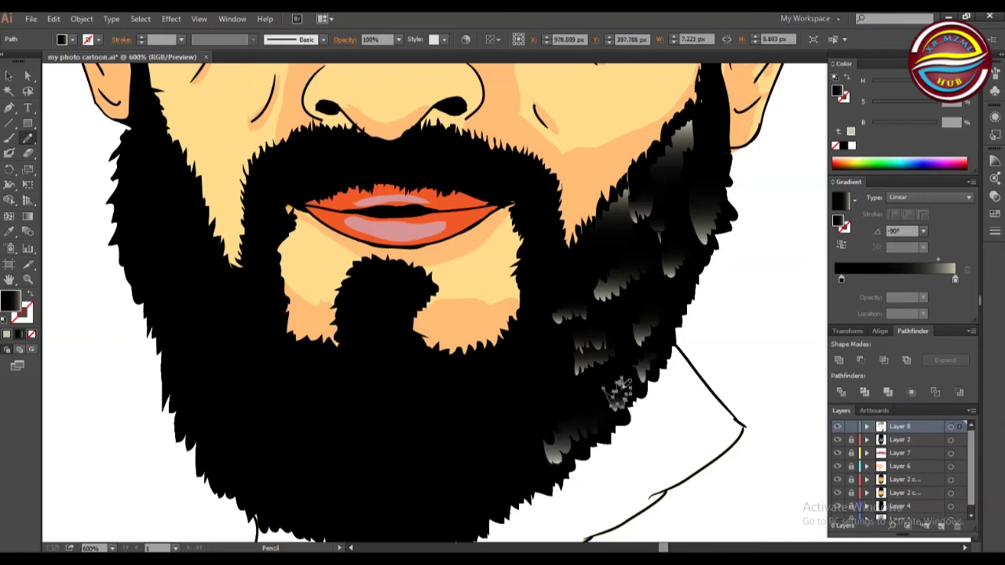
drag(599, 378, 554, 402)
drag(552, 481, 491, 512)
mouse_move(475, 470)
mouse_down()
mouse_move(532, 452)
mouse_move(478, 472)
mouse_up()
mouse_move(472, 446)
mouse_down()
mouse_move(531, 424)
mouse_move(473, 446)
mouse_up()
mouse_move(641, 304)
mouse_down()
mouse_move(682, 291)
mouse_move(642, 304)
mouse_up()
Draw spiky gradient highlights across the middle of the beard below the goatee and at the mouth corner.
mouse_move(496, 403)
mouse_down()
mouse_move(515, 397)
mouse_move(497, 404)
mouse_up()
mouse_move(435, 424)
mouse_down()
mouse_move(450, 419)
mouse_move(433, 425)
mouse_up()
mouse_move(277, 203)
mouse_down()
mouse_move(360, 179)
mouse_move(280, 202)
mouse_up()
drag(393, 428, 339, 424)
drag(451, 442, 410, 493)
Draw spiky gradient highlights down the left side of the beard, from below the ear to the jaw.
drag(663, 547, 658, 548)
drag(638, 415, 635, 454)
mouse_move(555, 350)
mouse_down()
mouse_move(611, 349)
mouse_move(556, 355)
mouse_up()
mouse_move(496, 238)
mouse_down()
mouse_move(555, 253)
mouse_move(501, 268)
mouse_up()
mouse_move(464, 156)
mouse_down()
mouse_move(481, 194)
mouse_move(462, 167)
mouse_up()
drag(476, 85, 474, 135)
drag(525, 212, 502, 196)
drag(460, 213, 482, 259)
drag(519, 232, 605, 338)
drag(465, 271, 499, 295)
drag(530, 393, 562, 463)
Draw spiky gradient highlights on the goatee and in the chin area directly beneath it.
drag(640, 353, 683, 392)
drag(687, 290, 711, 314)
drag(683, 267, 730, 325)
drag(731, 278, 766, 334)
drag(683, 326, 706, 354)
drag(700, 391, 746, 371)
drag(683, 440, 743, 493)
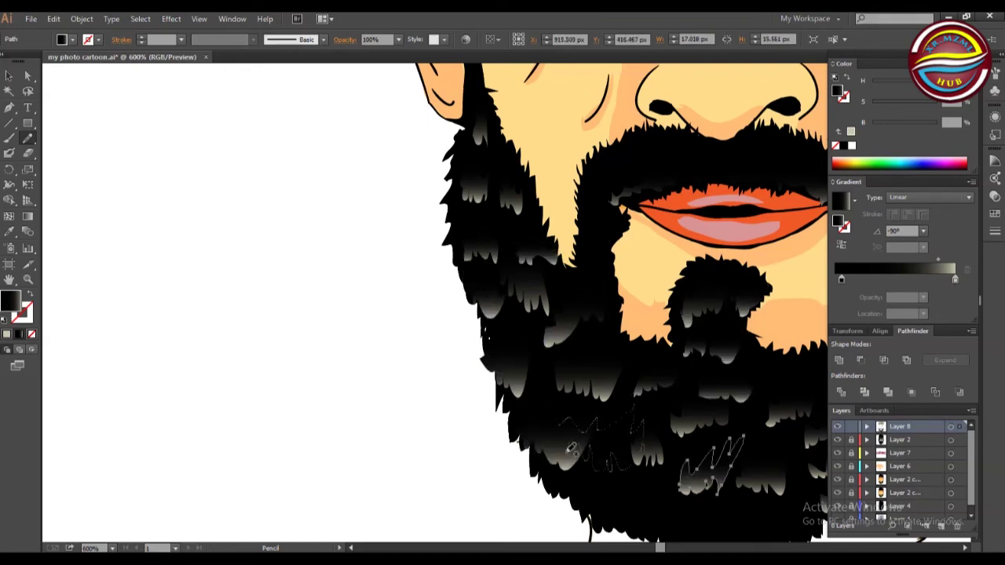
Draw spiky gradient highlights across the lower-left part of the beard down to its bottom edge.
drag(562, 408, 640, 469)
drag(644, 454, 664, 499)
scroll(706, 414, down, 3)
drag(708, 412, 653, 429)
drag(765, 440, 770, 431)
drag(534, 319, 542, 321)
drag(606, 321, 613, 318)
mouse_move(590, 404)
mouse_down()
mouse_move(650, 413)
mouse_move(594, 402)
mouse_up()
drag(556, 398, 560, 394)
mouse_move(755, 447)
mouse_down()
mouse_move(751, 435)
mouse_move(760, 459)
mouse_up()
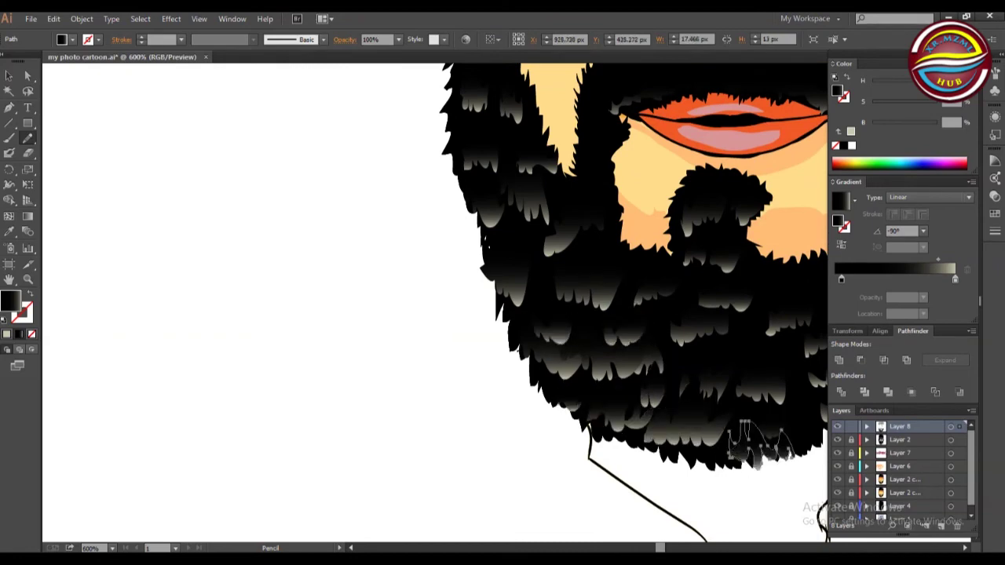
Draw spiky gradient highlights from the bottom centre of the beard up towards the right mouth corner.
scroll(785, 526, right, 5)
drag(440, 362, 487, 322)
mouse_move(500, 294)
mouse_down()
mouse_move(539, 277)
mouse_move(500, 309)
mouse_up()
mouse_move(580, 284)
mouse_down()
mouse_move(583, 254)
mouse_move(580, 286)
mouse_up()
mouse_move(613, 203)
mouse_down()
mouse_move(617, 215)
mouse_move(612, 205)
mouse_up()
mouse_move(602, 179)
mouse_down()
mouse_move(639, 174)
mouse_move(602, 179)
mouse_up()
Draw spiky gradient highlights on the beard strips beside both mouth corners and in remaining gaps around the chin.
drag(314, 186, 338, 196)
drag(316, 116, 343, 149)
mouse_move(597, 101)
mouse_down()
mouse_move(629, 130)
mouse_move(630, 161)
mouse_up()
drag(597, 193, 639, 220)
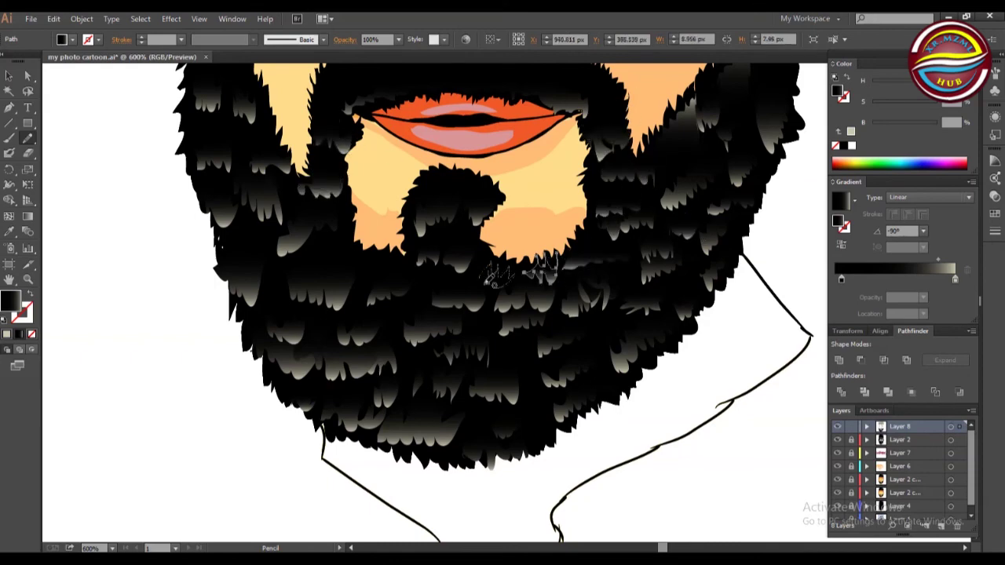
drag(313, 251, 369, 269)
mouse_move(554, 439)
mouse_down()
mouse_move(526, 415)
mouse_move(540, 445)
mouse_up()
Set the gradient angle to 90° and draw spiky highlights on the moustache and both sideburns.
key(space)
drag(208, 339, 174, 531)
drag(283, 272, 318, 256)
mouse_move(287, 289)
mouse_down()
mouse_move(292, 278)
mouse_move(287, 291)
mouse_up()
mouse_move(345, 267)
mouse_down()
mouse_move(469, 242)
mouse_move(585, 297)
mouse_up()
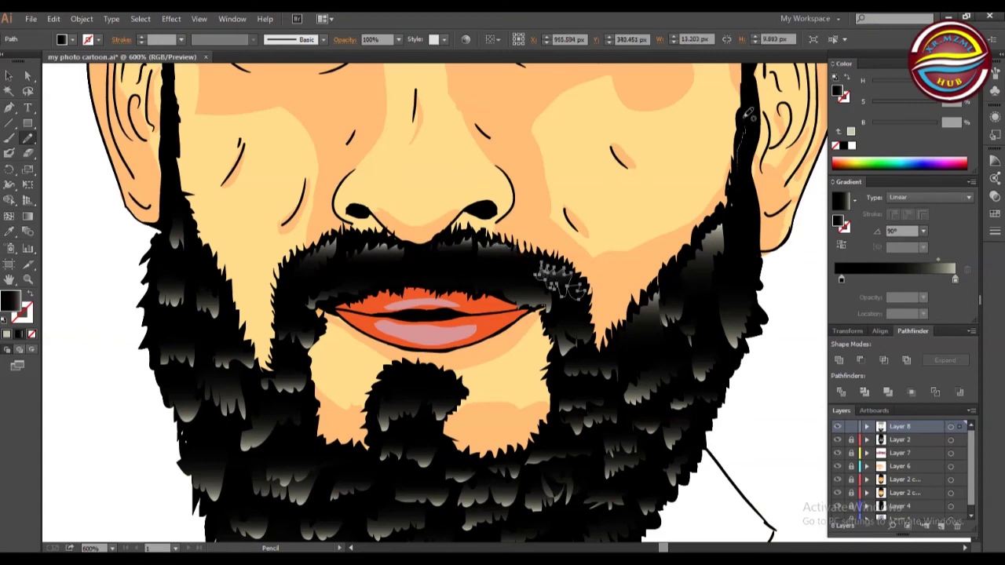
drag(738, 200, 742, 227)
drag(166, 110, 169, 222)
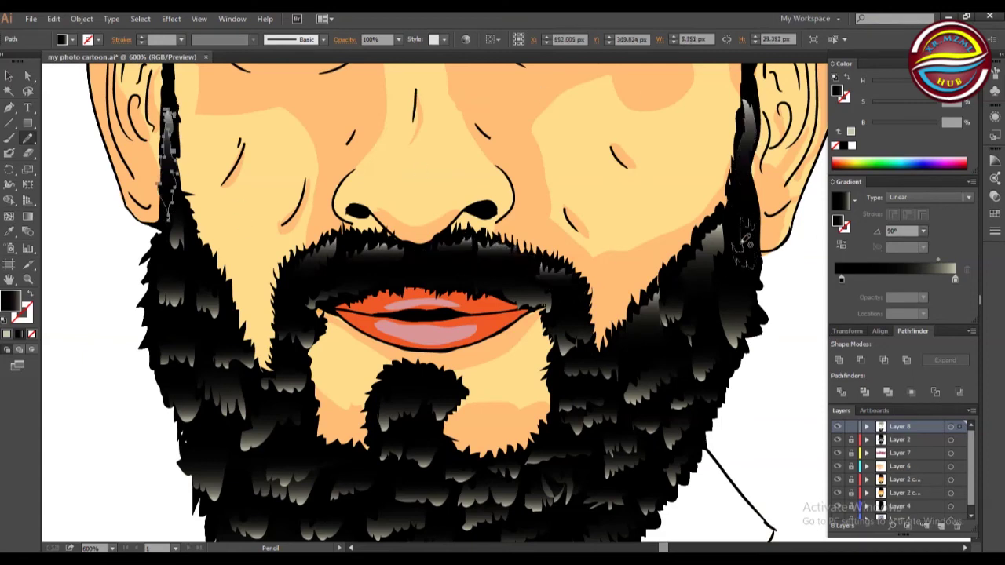
Add a new layer above Layer 8 and set the fill to a solid tan with 77.65% brightness.
click(112, 548)
click(135, 383)
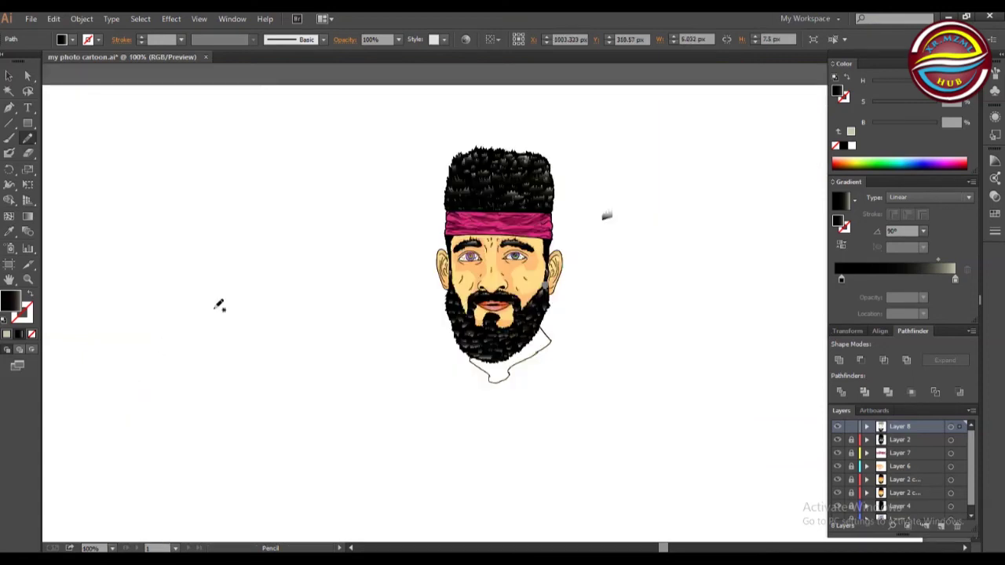
click(112, 549)
click(140, 326)
click(72, 40)
click(104, 85)
click(940, 527)
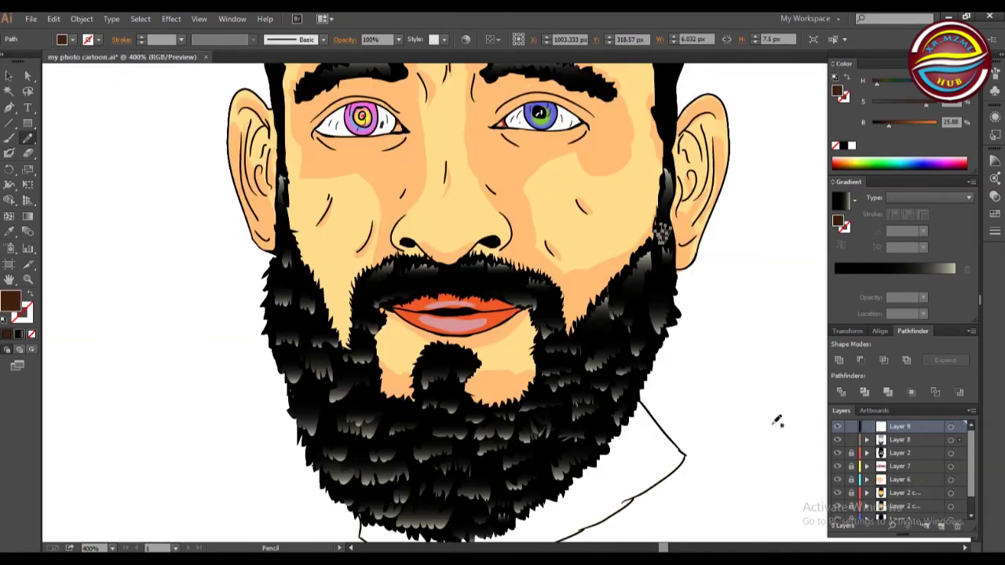
click(72, 40)
click(78, 88)
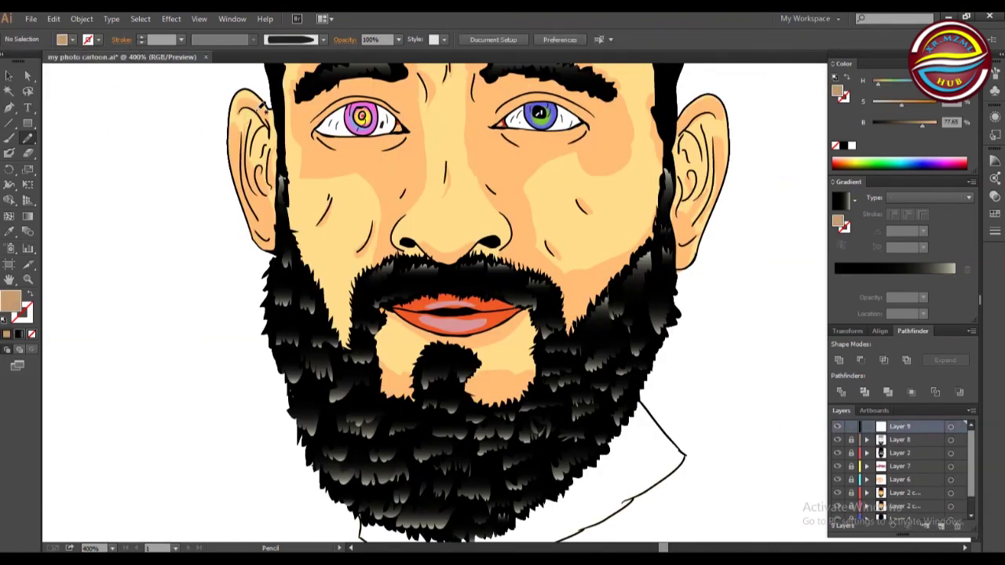
Draw thin tan shadow shapes beneath both eyes and along both upper eyelids.
drag(421, 137, 421, 137)
mouse_move(490, 129)
mouse_down()
mouse_move(528, 133)
mouse_move(490, 130)
mouse_up()
mouse_move(313, 135)
mouse_down()
mouse_move(358, 142)
mouse_move(313, 136)
mouse_up()
drag(498, 137, 500, 138)
drag(569, 144, 589, 134)
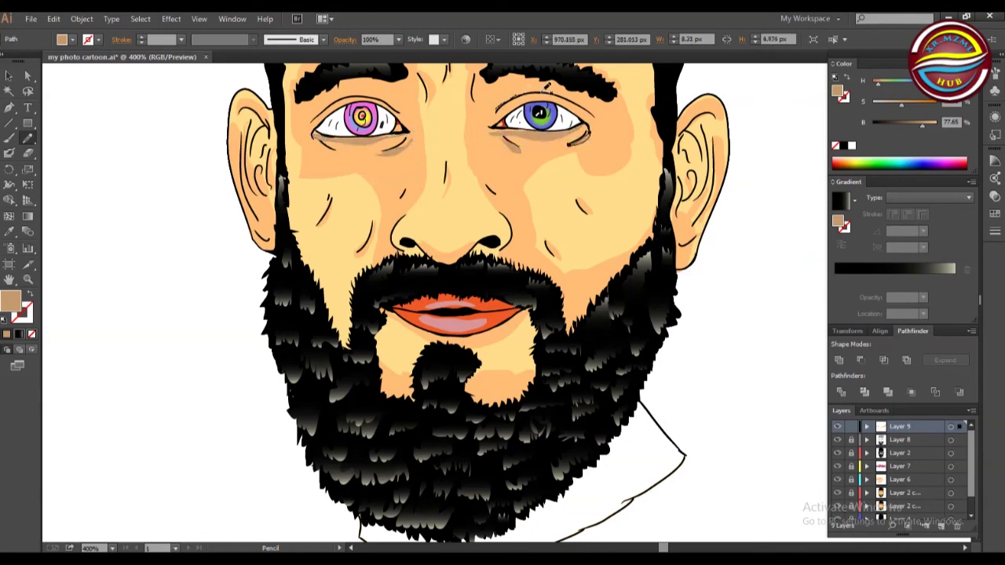
drag(555, 82, 494, 110)
drag(321, 93, 324, 94)
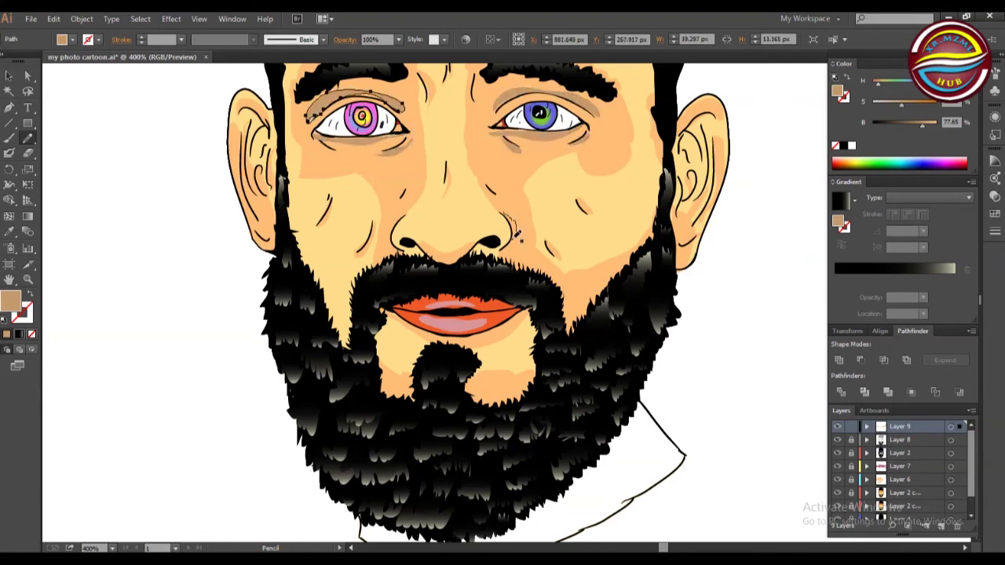
Draw tan shadows beside the nostrils, at the inner eye corners and on both cheeks along the beard.
drag(405, 213, 406, 215)
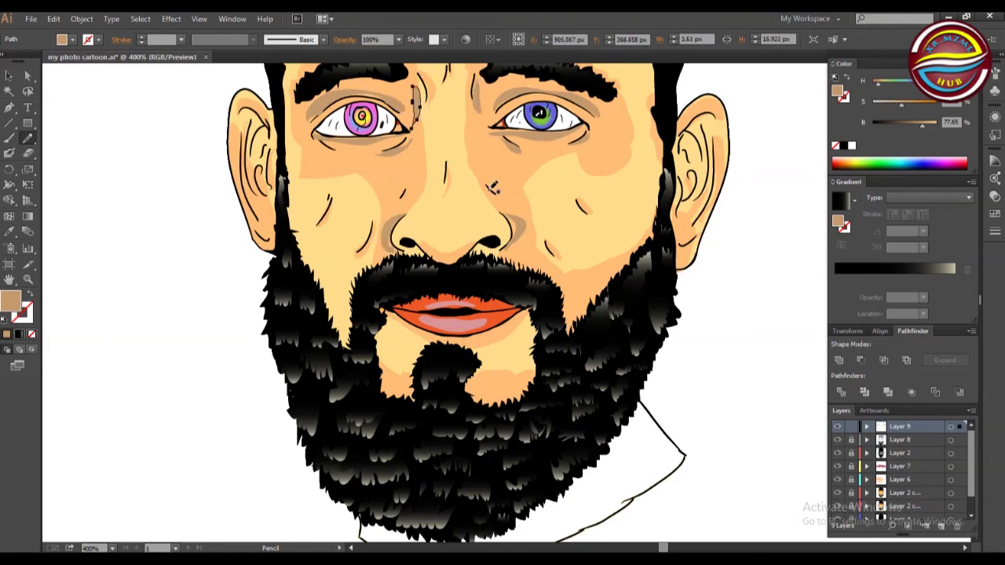
drag(613, 260, 562, 318)
drag(355, 265, 344, 316)
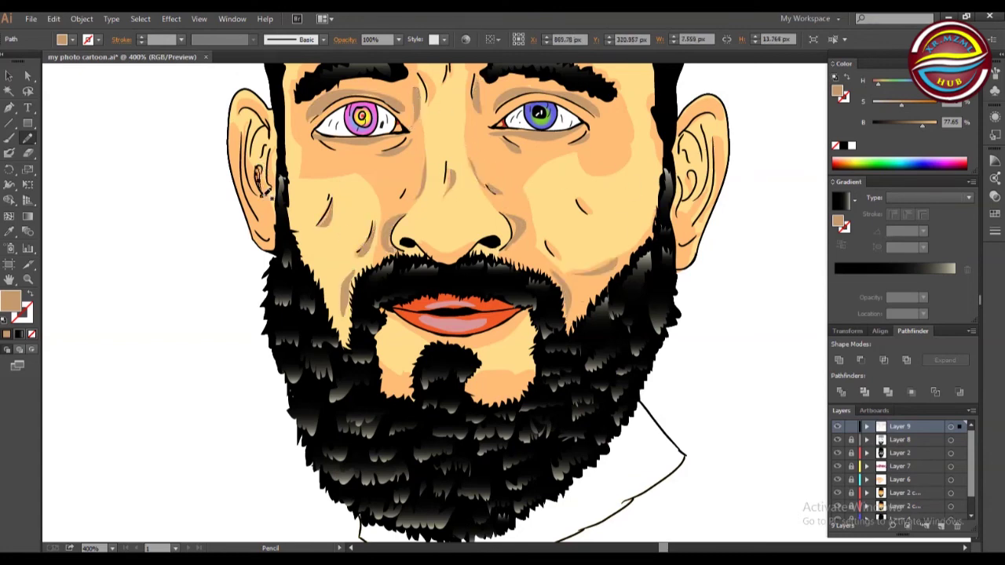
Draw tan shadow shapes inside both ears, along the cheek crease and on the temple beside the blue eye.
drag(714, 116, 716, 119)
drag(239, 96, 271, 113)
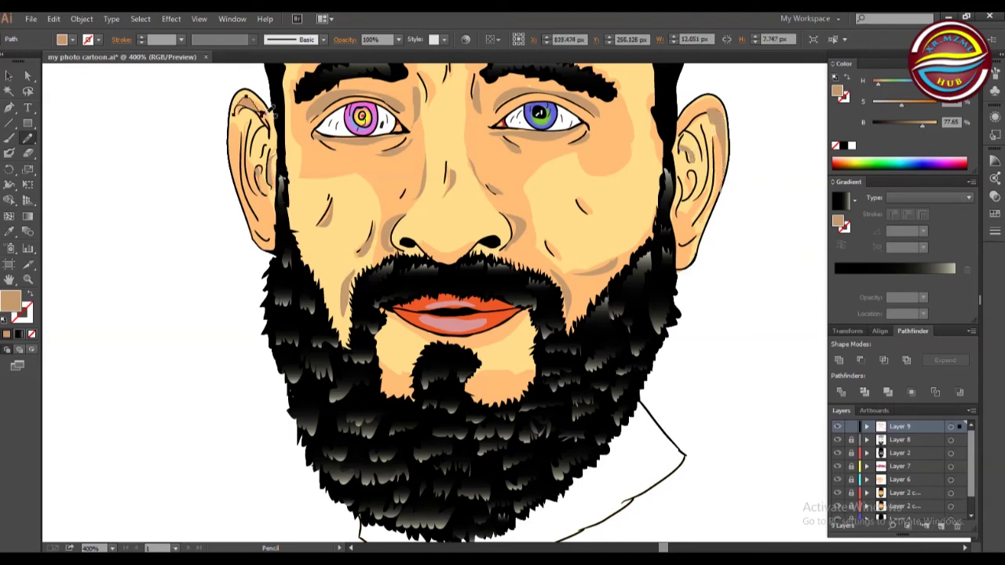
drag(333, 197, 319, 226)
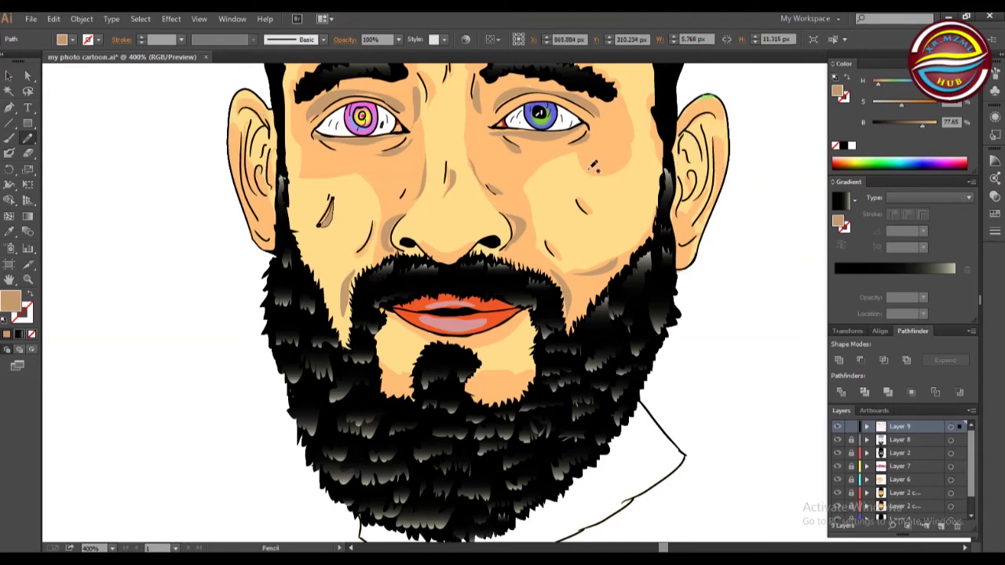
drag(628, 84, 631, 81)
Set the fill to white and draw thin curved highlights on both outer cheeks near the beard and on the chin.
mouse_move(635, 187)
mouse_down()
mouse_move(633, 211)
mouse_move(635, 189)
mouse_up()
click(72, 39)
click(21, 61)
drag(318, 265, 297, 211)
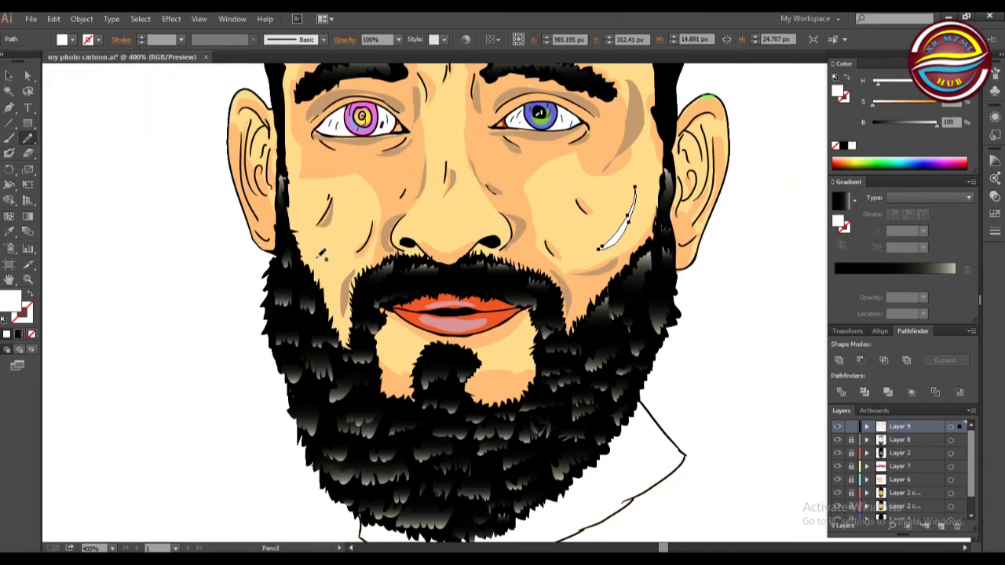
drag(515, 339, 487, 360)
Draw white highlights along the ear rim, beneath both eyes and on the temple beside the blue eye.
drag(246, 101, 232, 157)
drag(300, 150, 299, 149)
drag(512, 174, 579, 150)
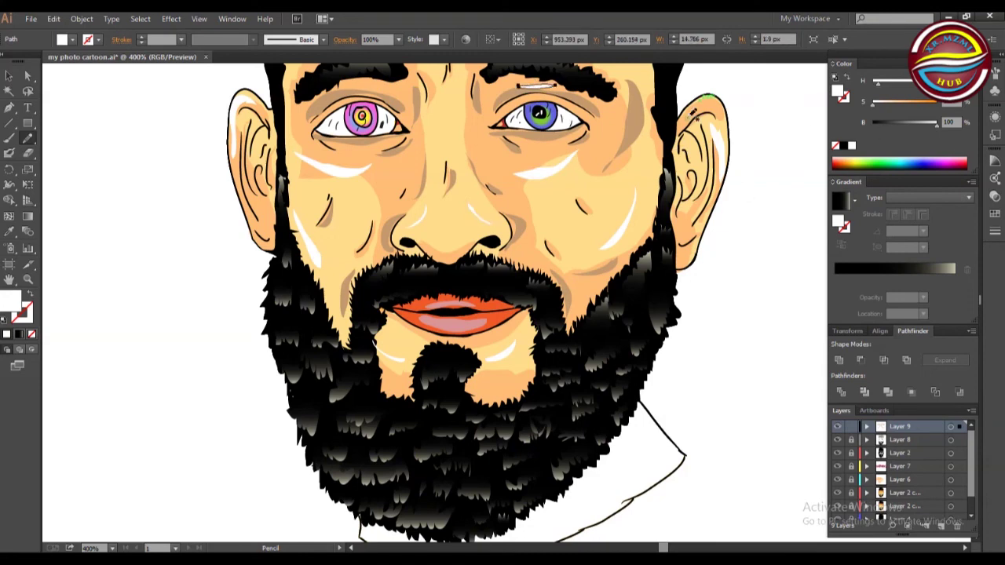
drag(625, 79, 629, 124)
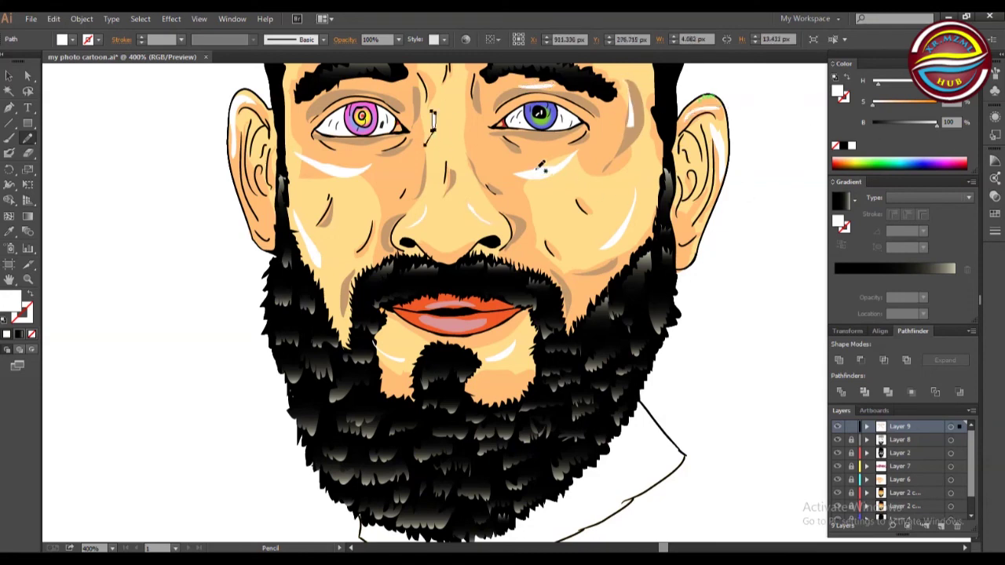
Unlock the layers, delete the stray mark beside the head and lock the finished layers again.
key(ctrl+0)
key(v)
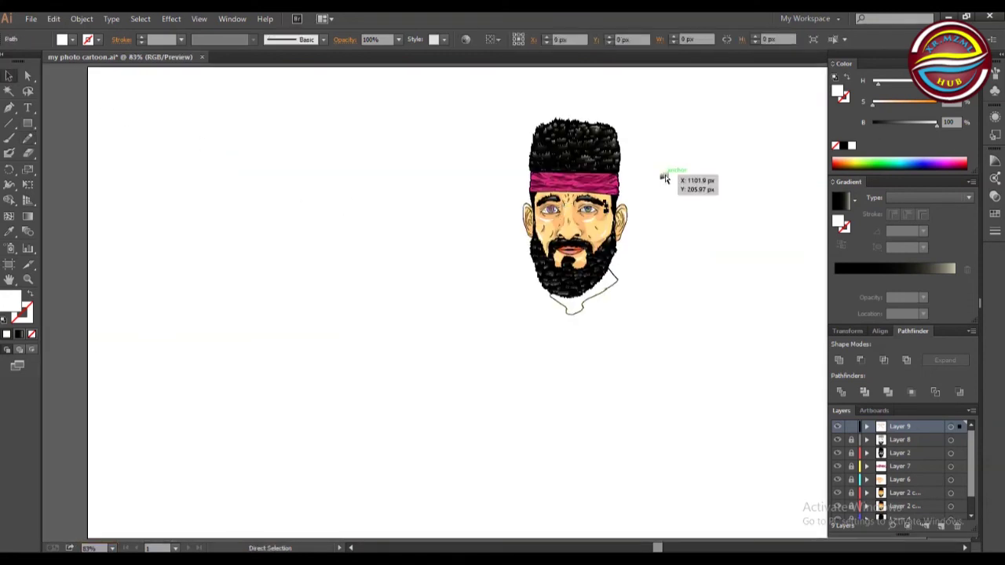
click(852, 428)
drag(854, 474, 851, 509)
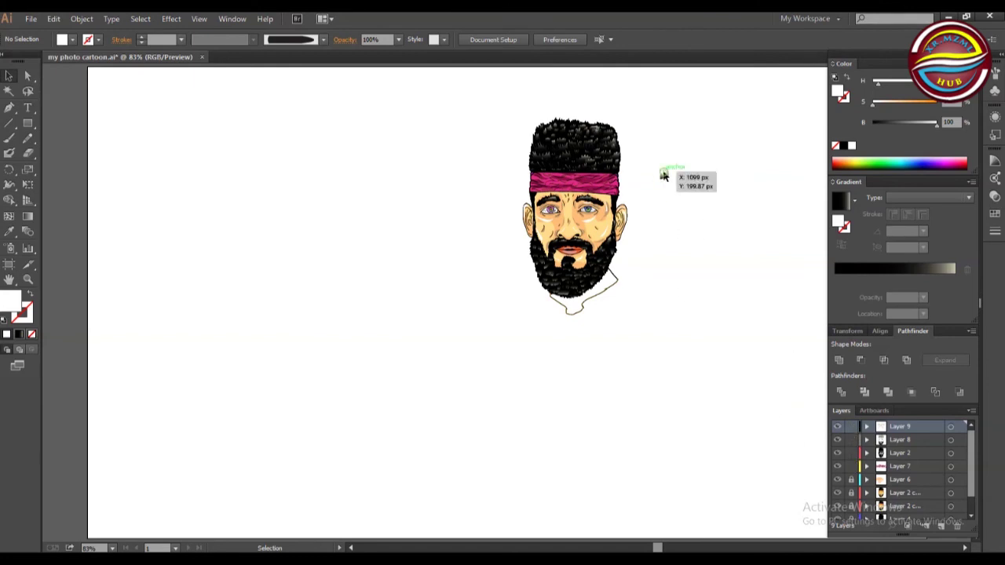
drag(971, 479, 966, 507)
click(664, 174)
key(Delete)
drag(971, 465, 972, 444)
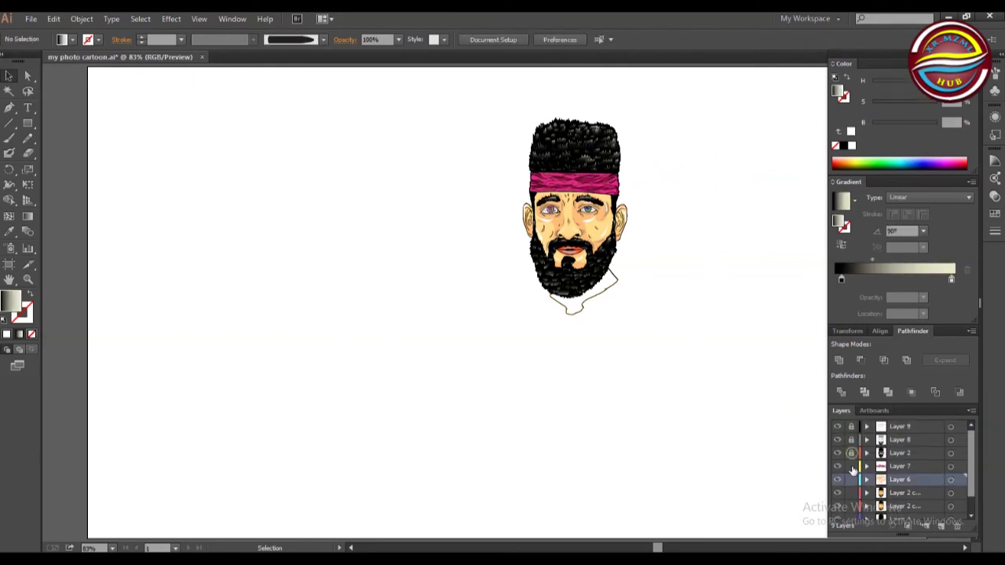
Add a new layer above Layer 9 and draw a tapered scar from the headband down across the pink eye with the Pen tool.
click(941, 525)
key(ctrl+plus)
key(ctrl+plus)
key(ctrl+plus)
key(ctrl+plus)
key(ctrl+plus)
key(ctrl+plus)
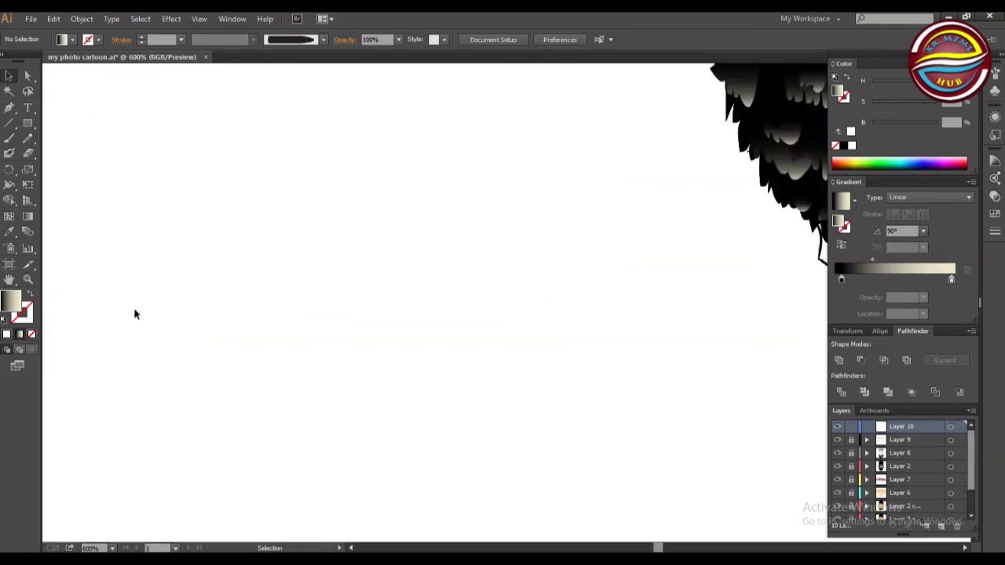
drag(737, 88, 72, 88)
drag(667, 90, 675, 392)
drag(581, 106, 750, 471)
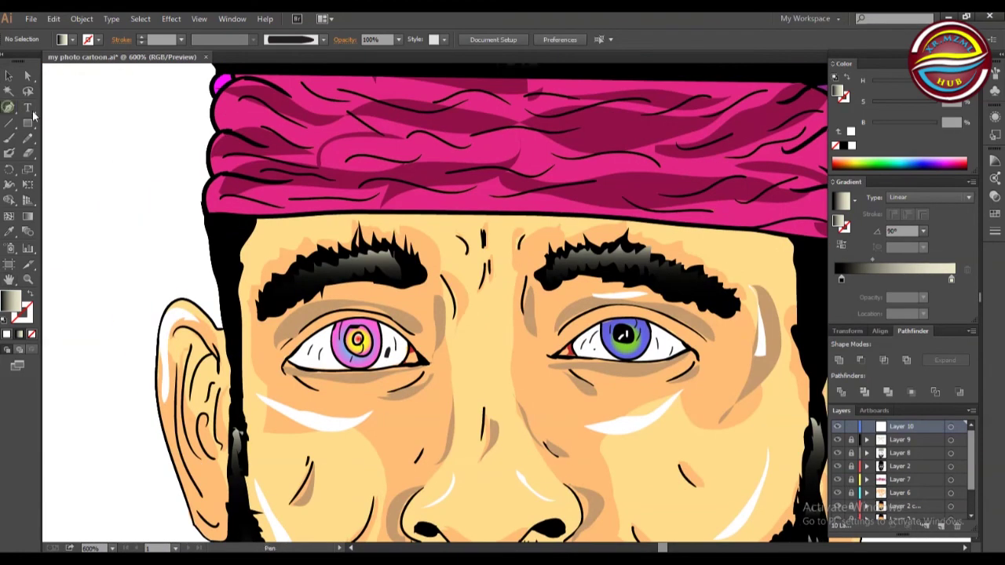
click(326, 217)
drag(326, 457, 325, 534)
mouse_move(355, 223)
mouse_down()
mouse_move(310, 100)
mouse_move(359, 225)
mouse_up()
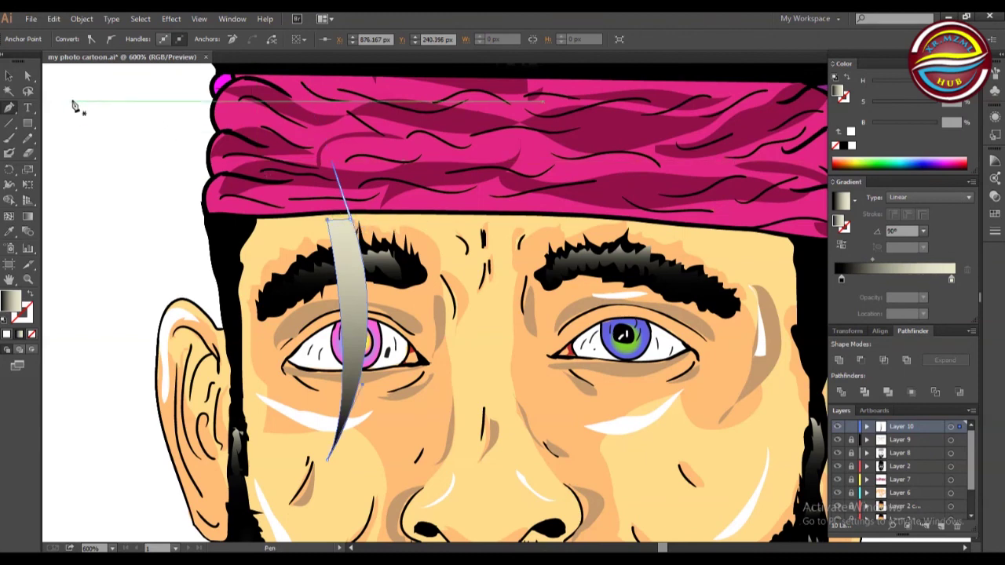
Shift the scar slightly over the pink eye and fill it with a linear gradient at 0° with red end stops.
click(10, 76)
drag(353, 261, 352, 250)
click(63, 40)
click(102, 61)
click(46, 61)
drag(838, 92, 836, 279)
mouse_move(955, 279)
mouse_down()
mouse_move(892, 281)
mouse_move(956, 280)
mouse_up()
drag(366, 271, 370, 271)
Set the scar gradient's middle stop to dark red #a60f00 and outline the scar with a 0.25 pt black stroke.
click(892, 280)
double_click(891, 280)
drag(872, 106, 937, 105)
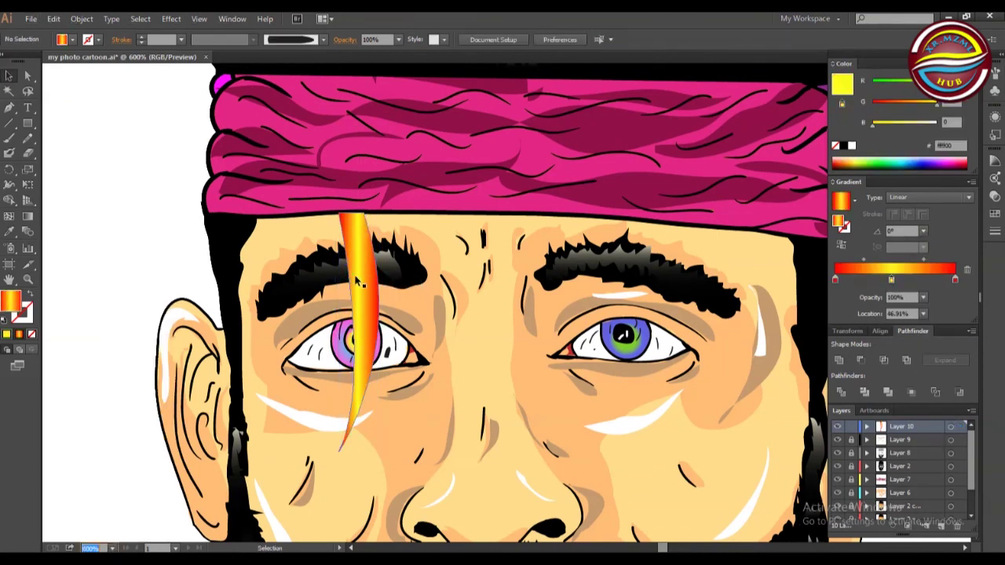
key(ctrl+z)
key(ctrl+z)
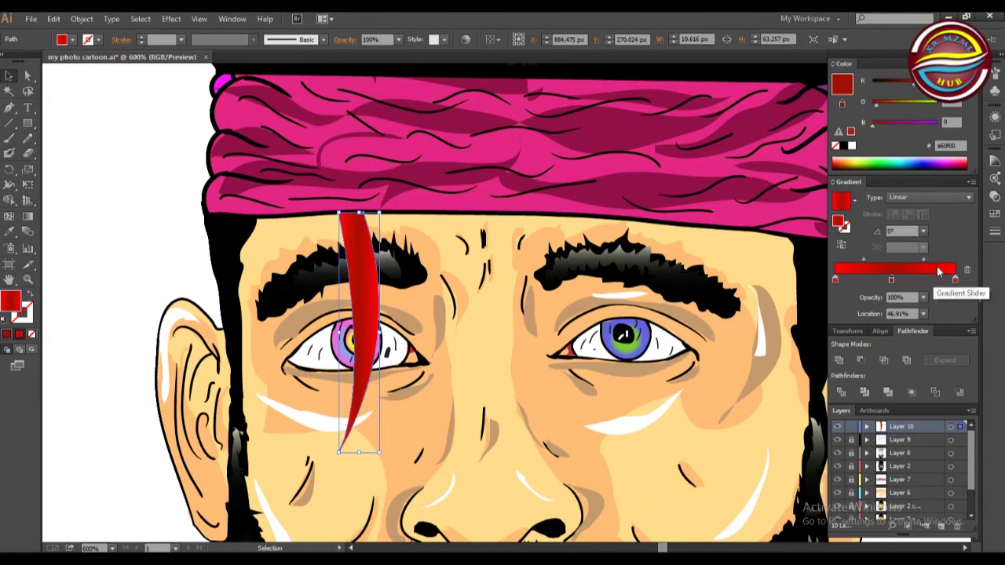
key(ctrl+shift+a)
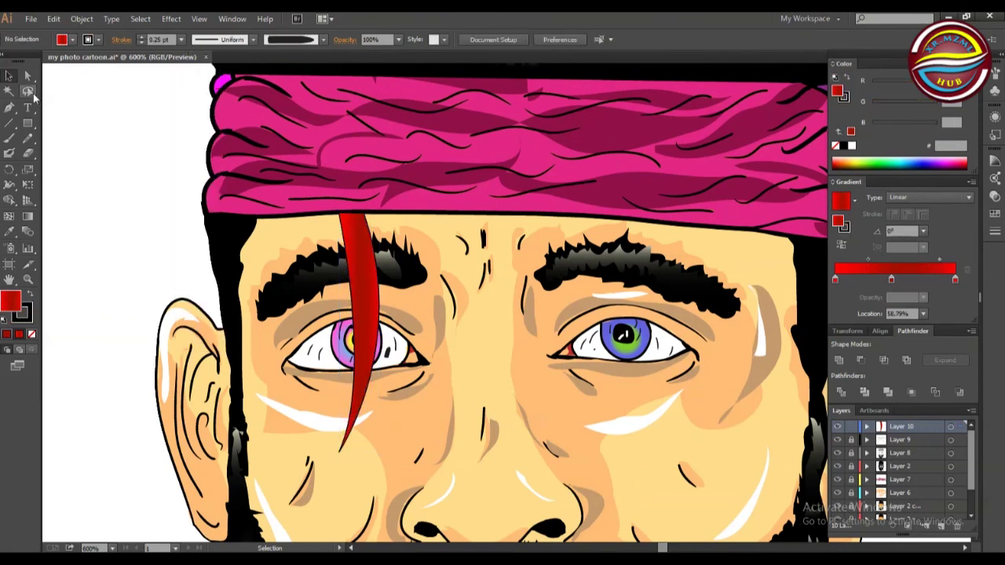
Unlock all layers, then select and group the entire cartoon artwork.
key(ctrl+0)
scroll(904, 472, down, 2)
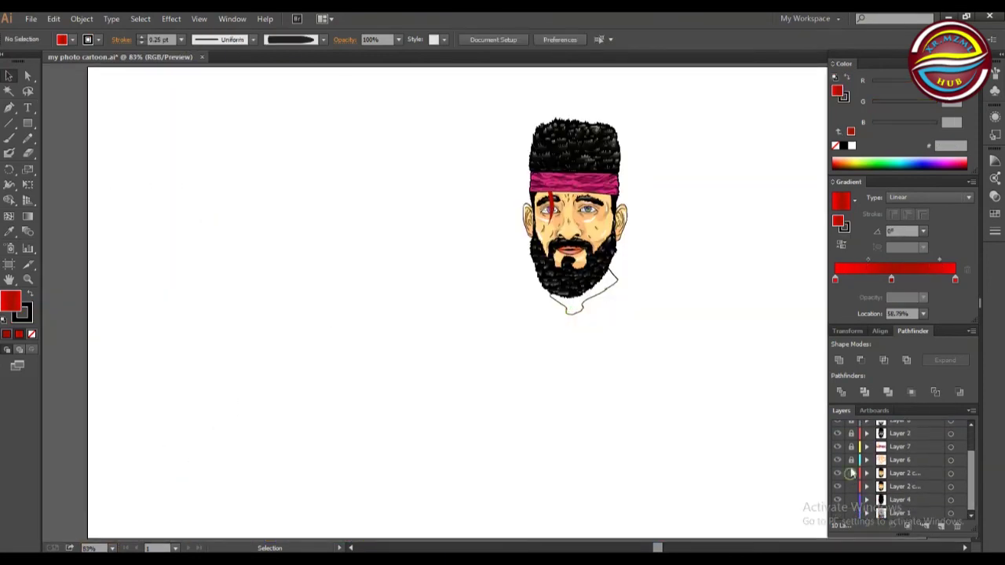
click(837, 514)
click(837, 514)
key(ctrl+a)
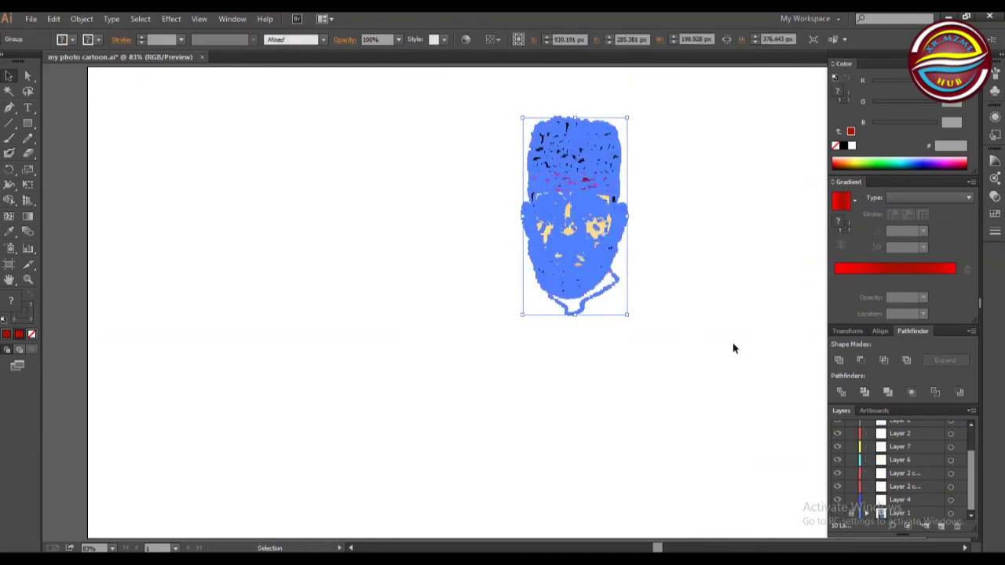
Move the grouped cartoon head toward the centre of the artboard.
click(478, 133)
drag(479, 134, 699, 381)
drag(571, 217, 472, 287)
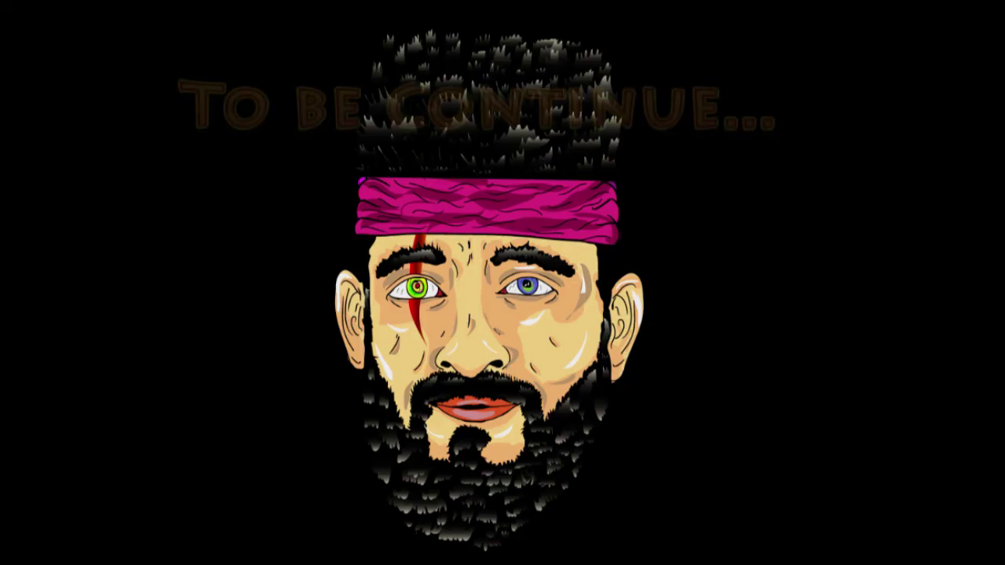